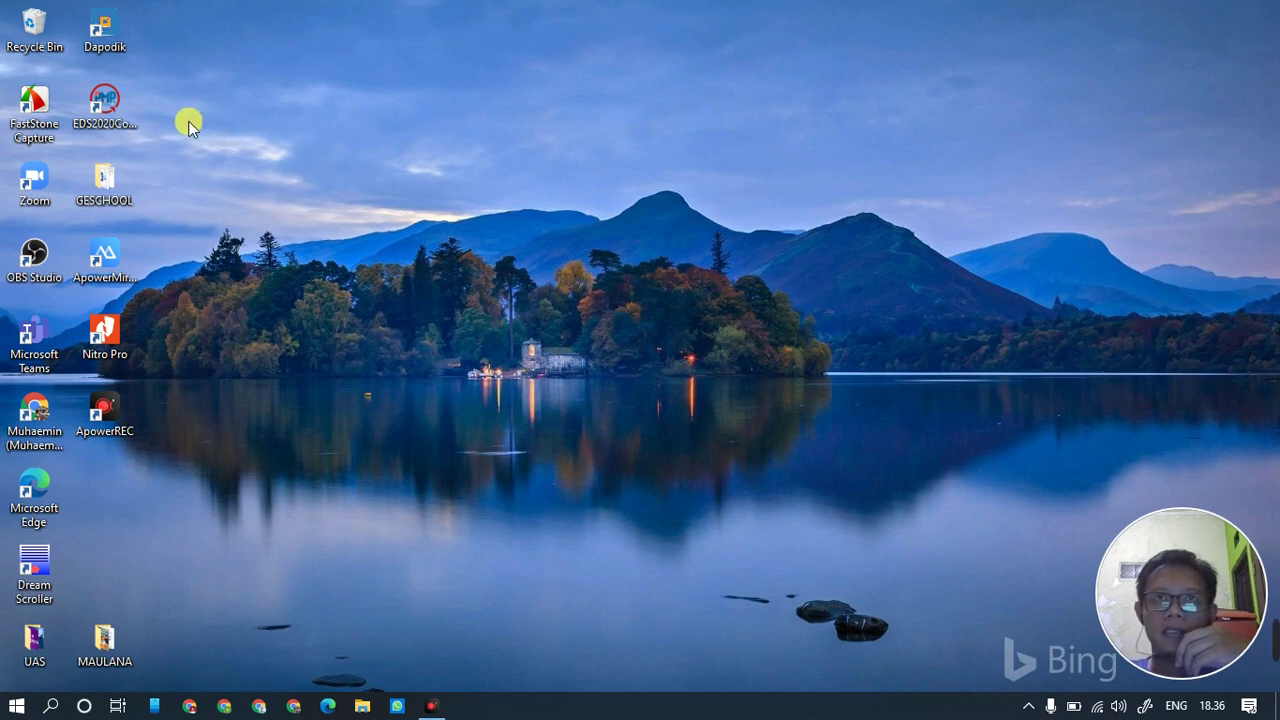
Open SOAL PG.docx from the GESCHOOL folder on the desktop and look over its first question and solution pages
double_click(113, 185)
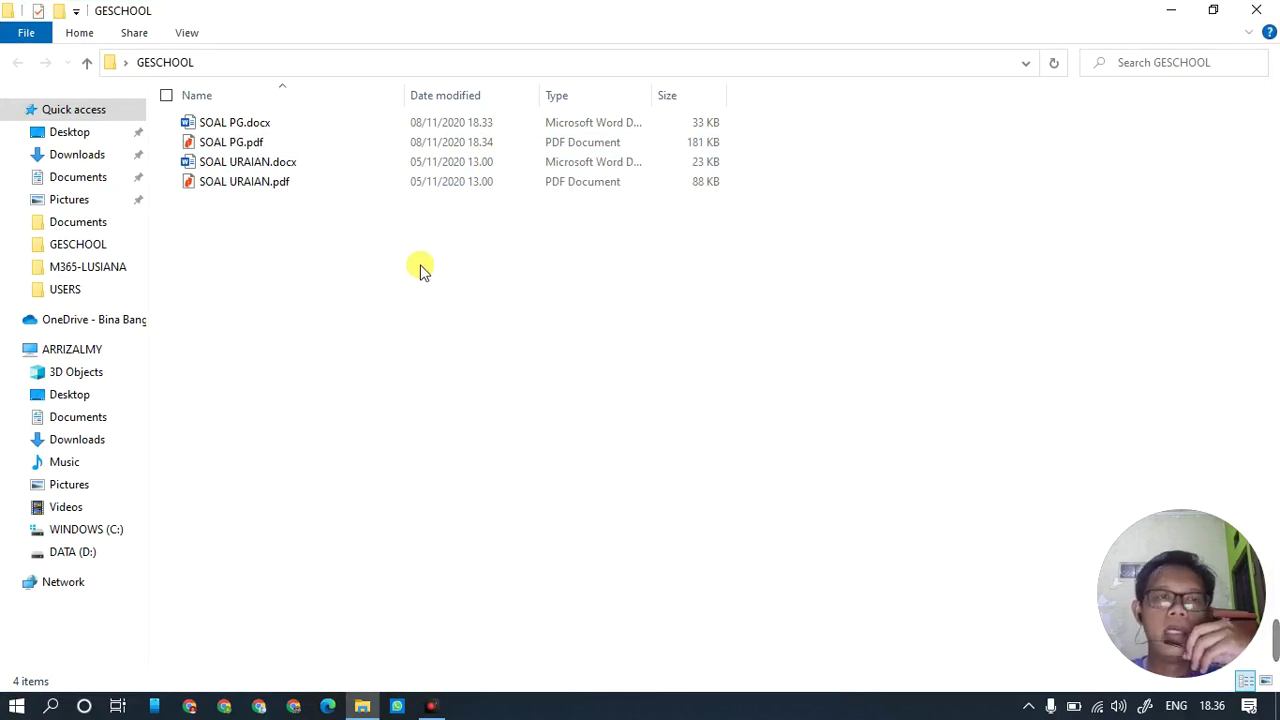
left_click(250, 130)
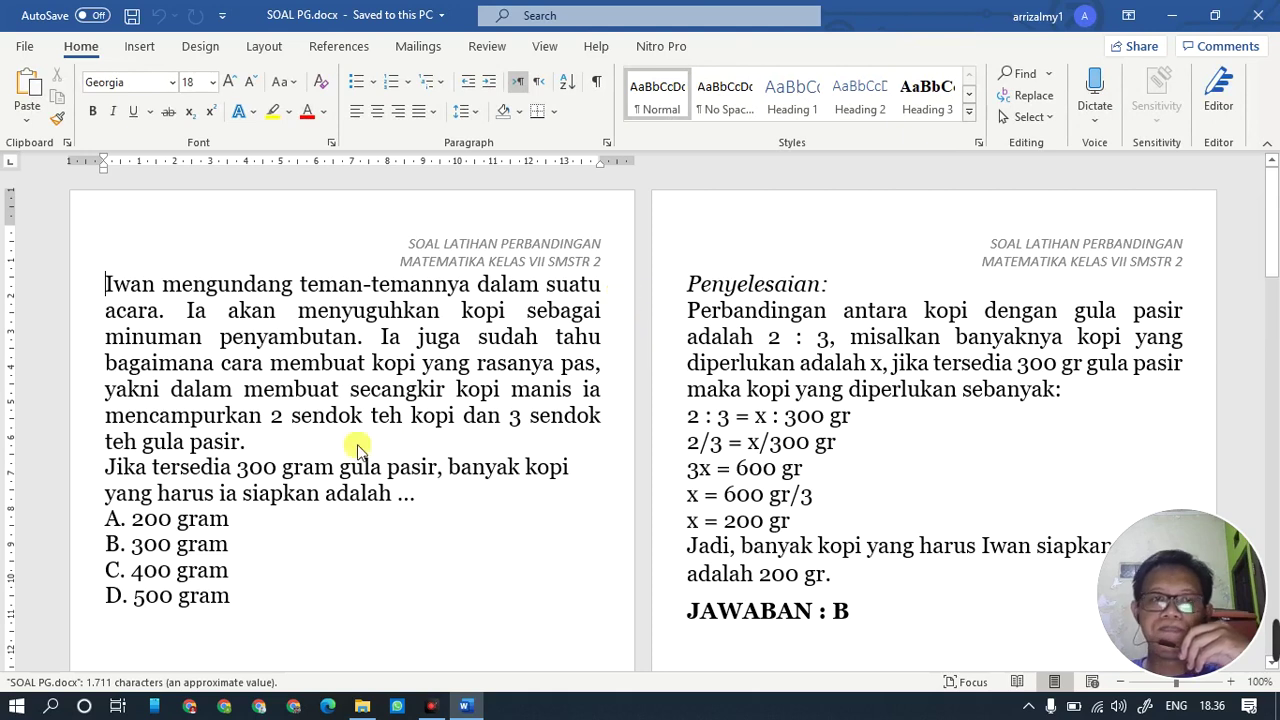
scroll(505, 447, "down", 3)
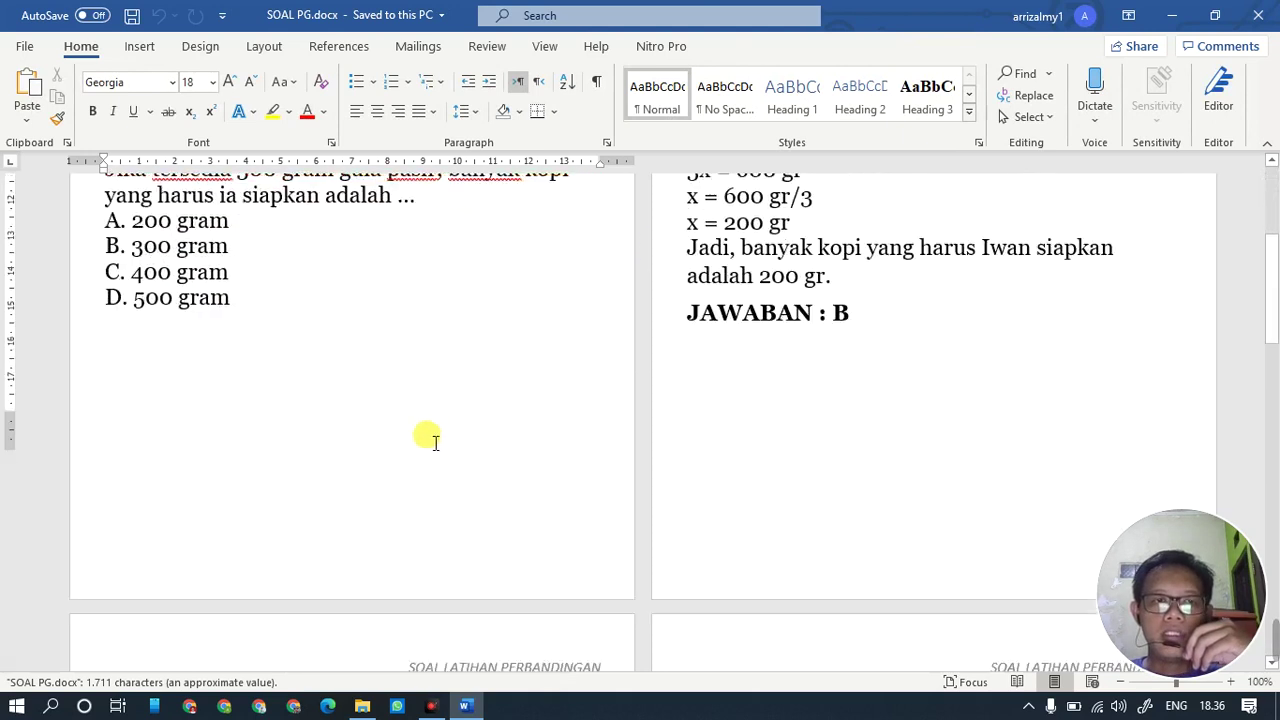
scroll(409, 443, "up", 4)
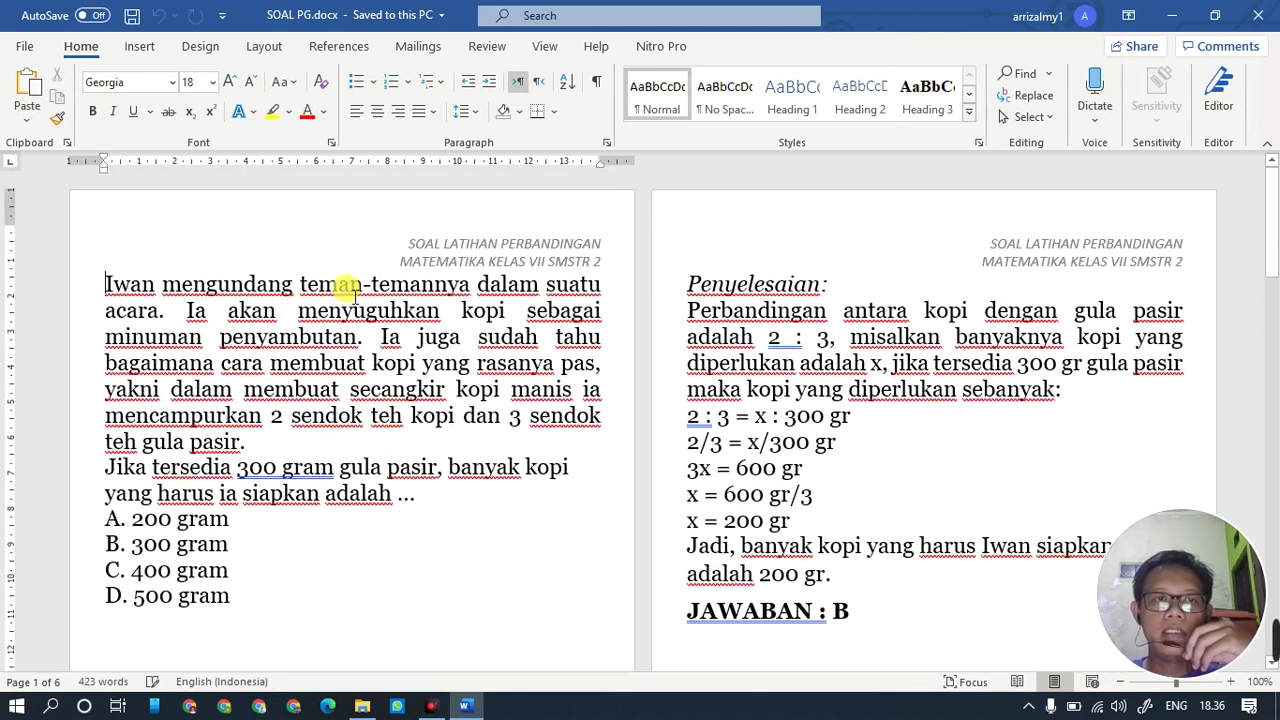
Review the document's margins and custom paper width and height in the page setup, and accept the settings
left_click(262, 47)
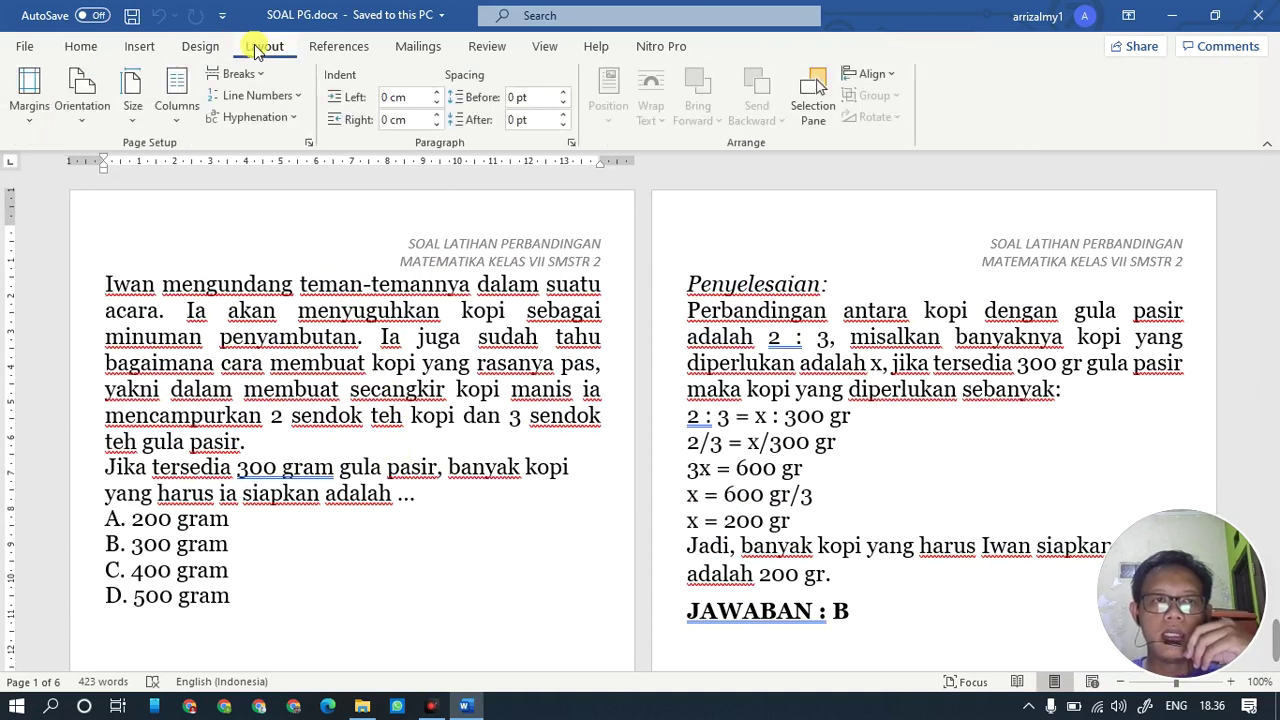
left_click(309, 143)
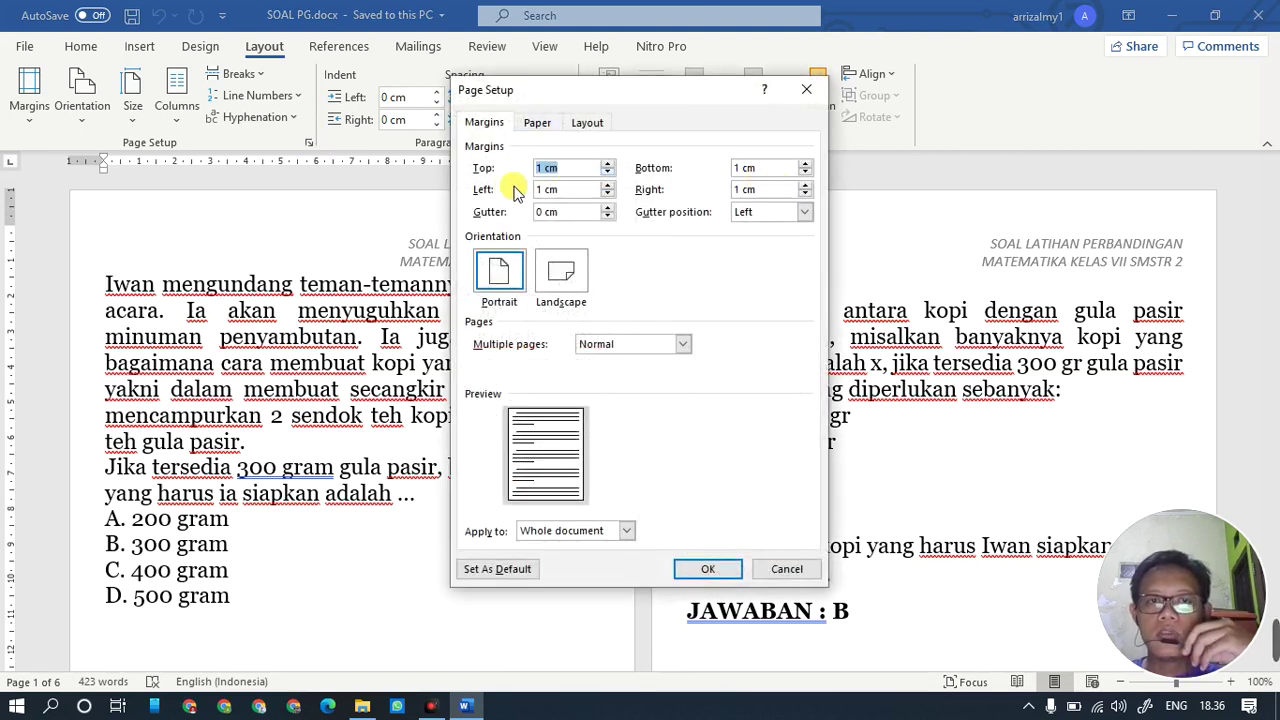
left_click(562, 175)
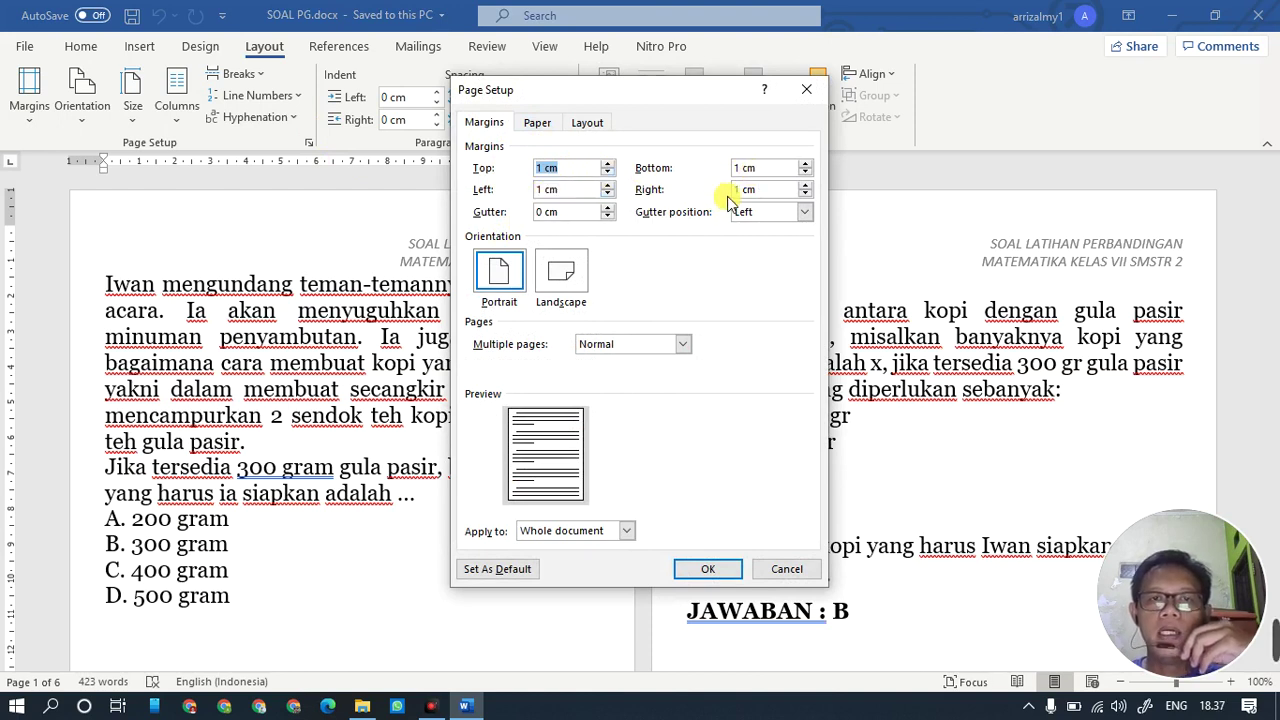
left_click(537, 124)
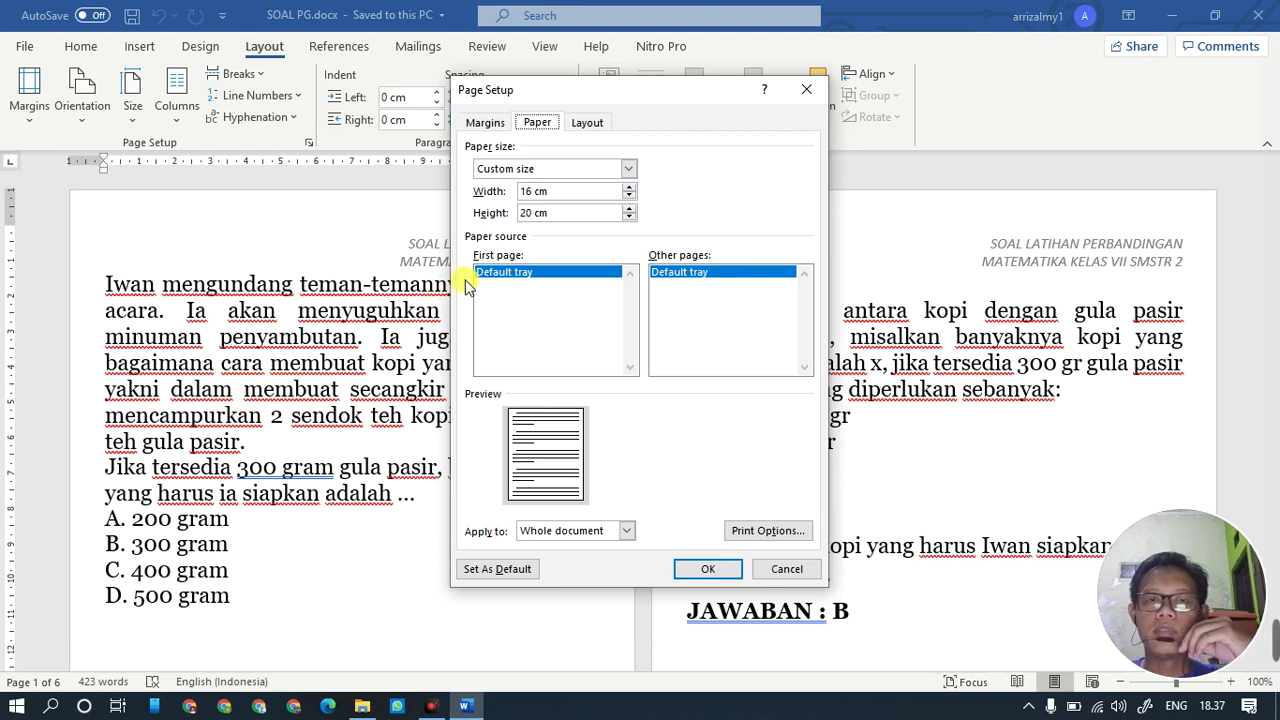
left_click(550, 214)
left_click_drag(560, 222, 512, 222)
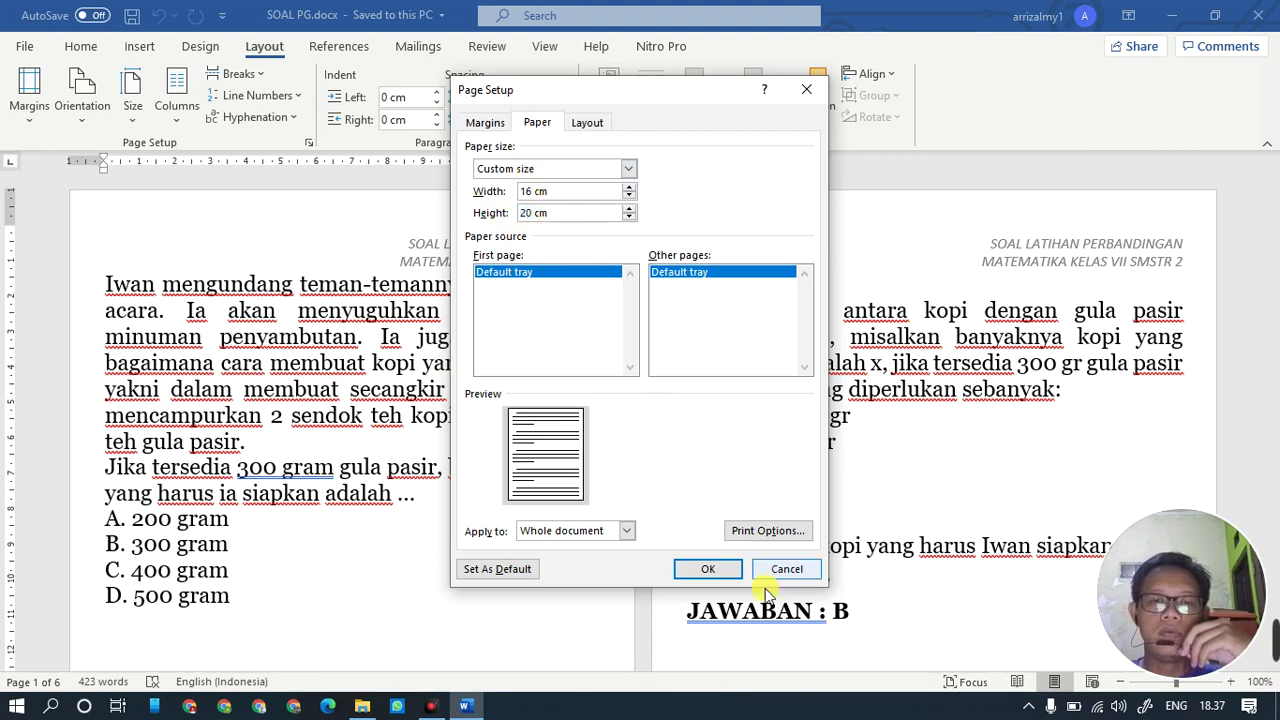
left_click(712, 569)
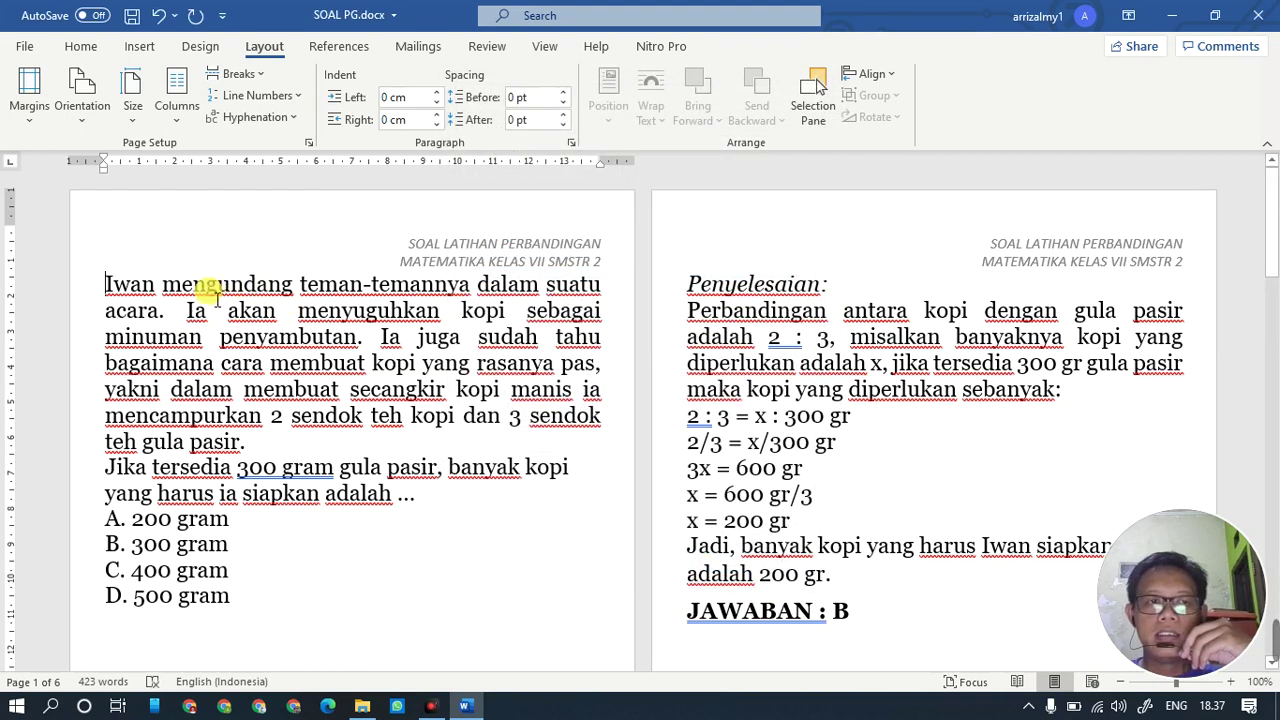
Check the font and font size used for the opening lines of the first question
left_click(82, 47)
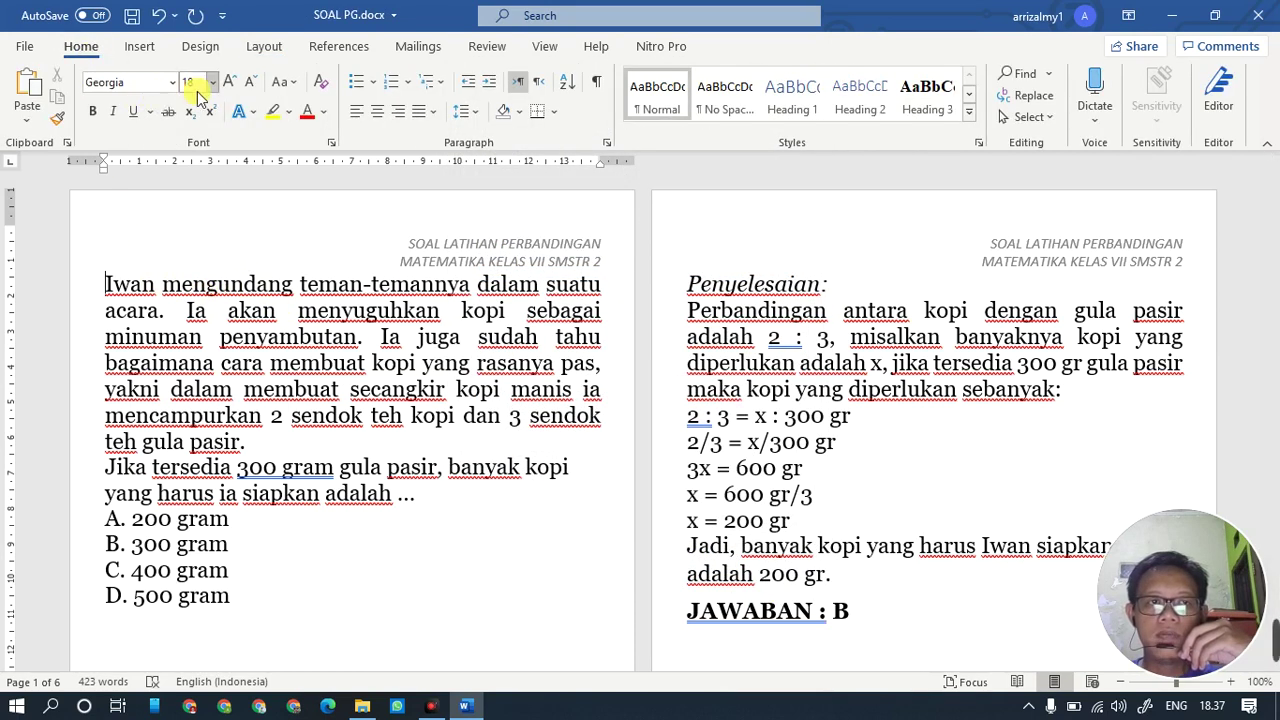
left_click_drag(108, 286, 171, 300)
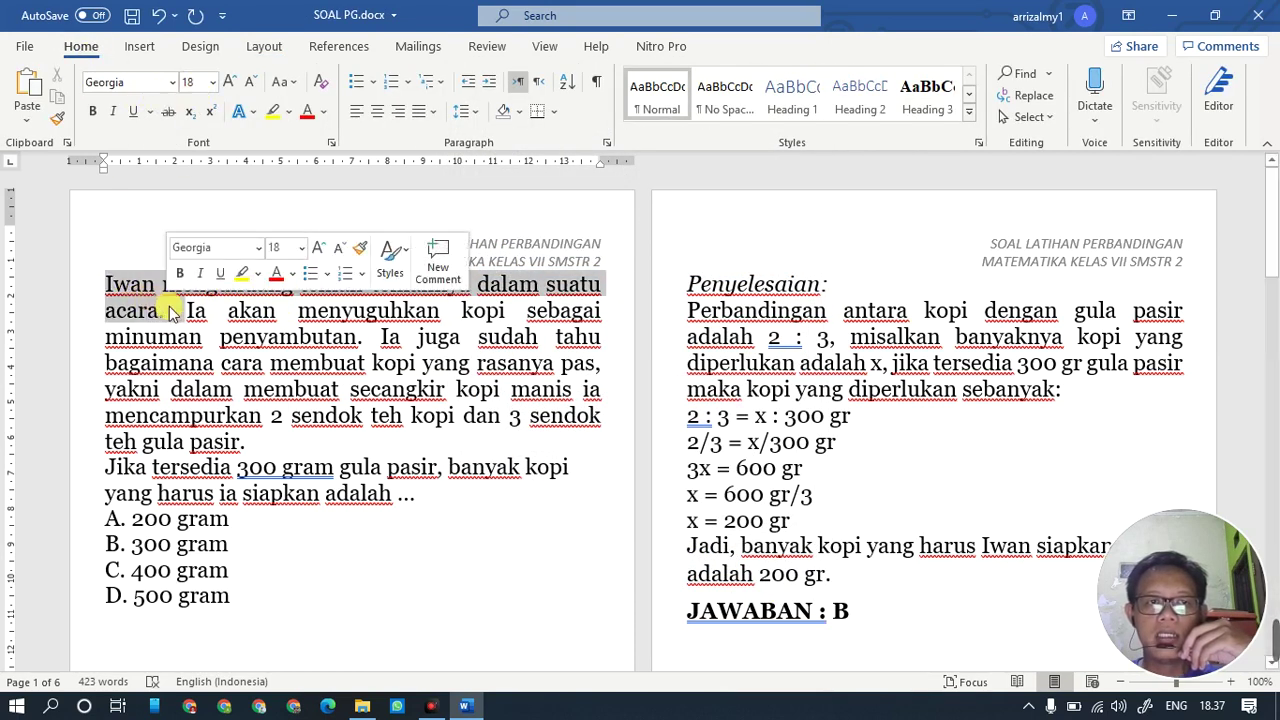
left_click(180, 329)
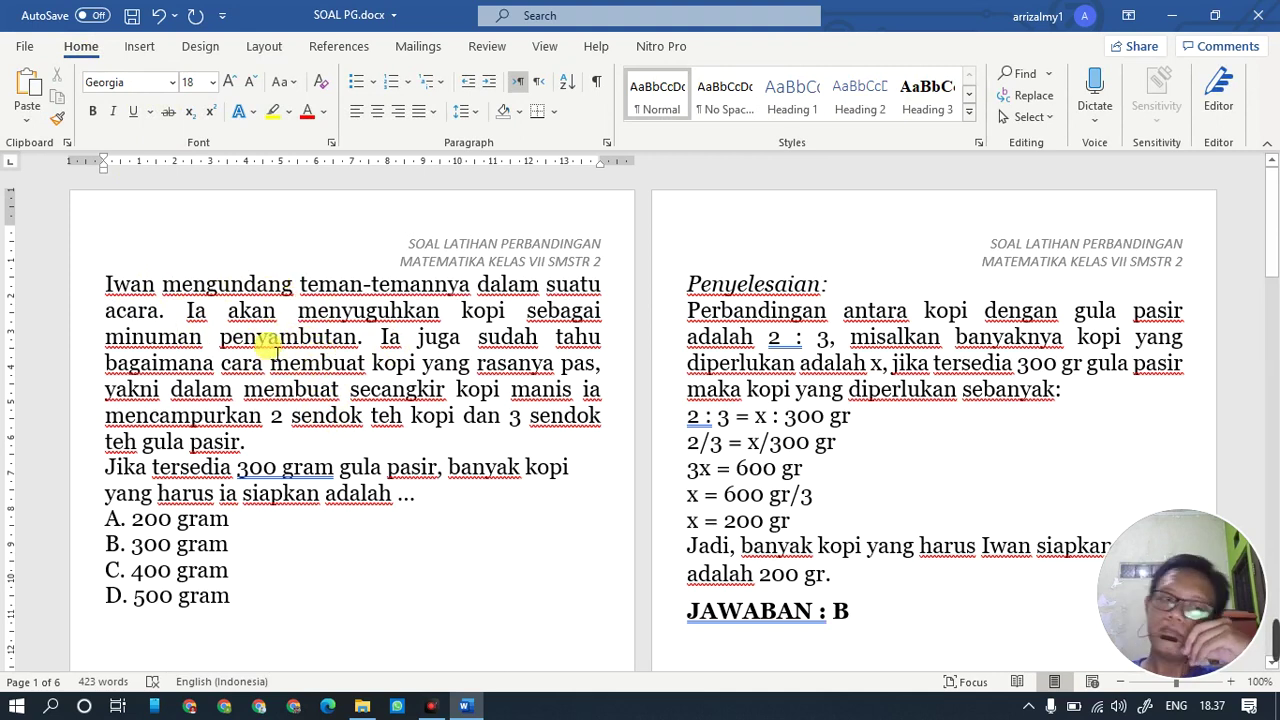
Examine how each multiple-choice question and its worked solution are laid out on separate pages throughout the document
scroll(277, 409, "down", 3)
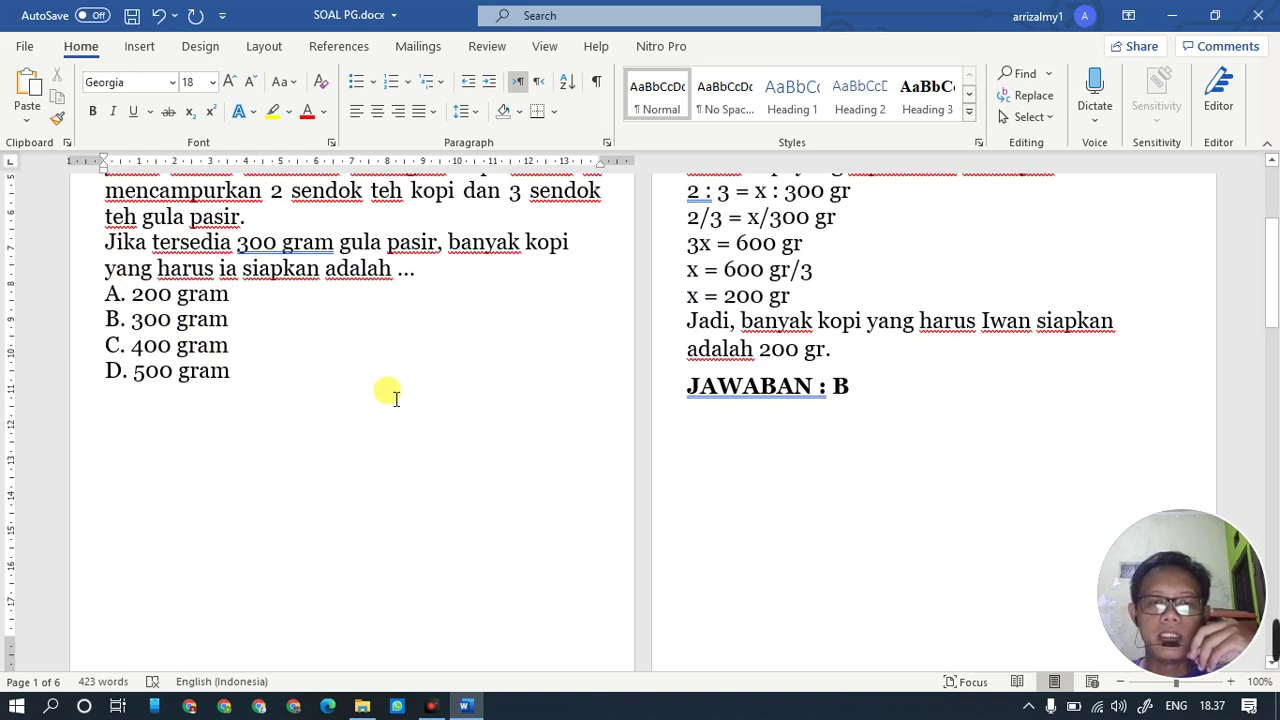
scroll(353, 387, "up", 1)
scroll(353, 387, "down", 2)
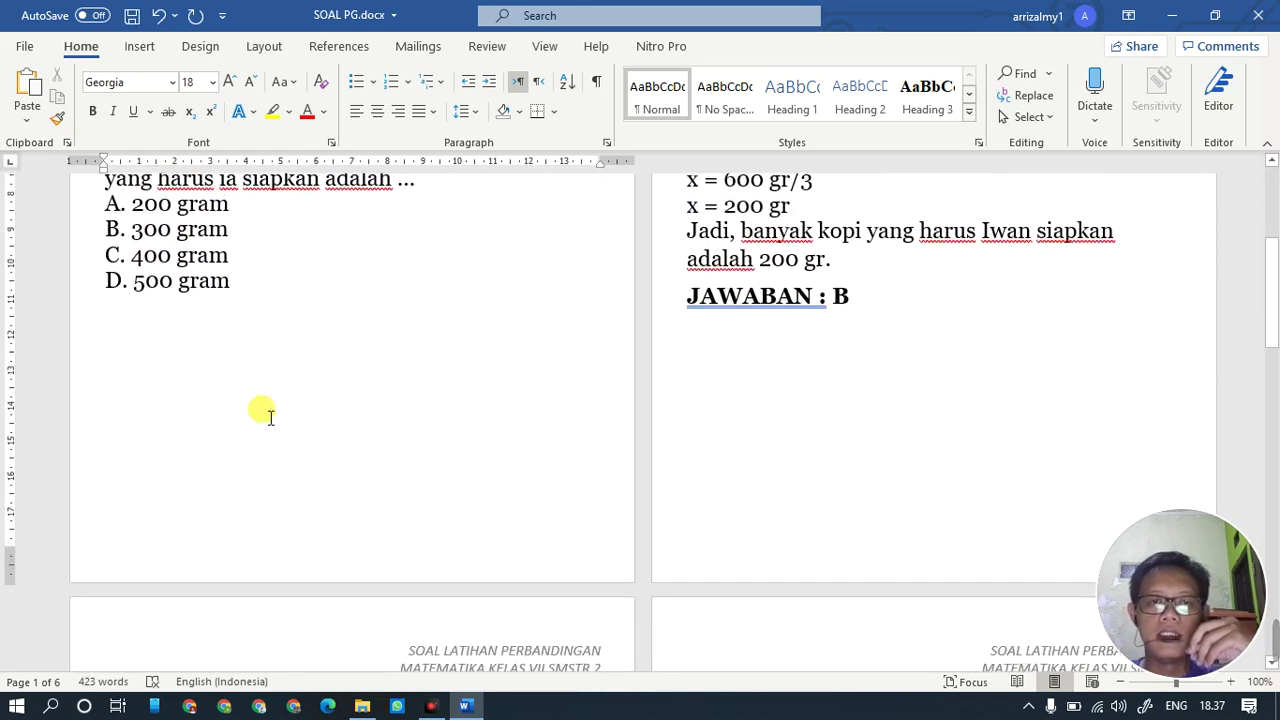
scroll(297, 404, "up", 4)
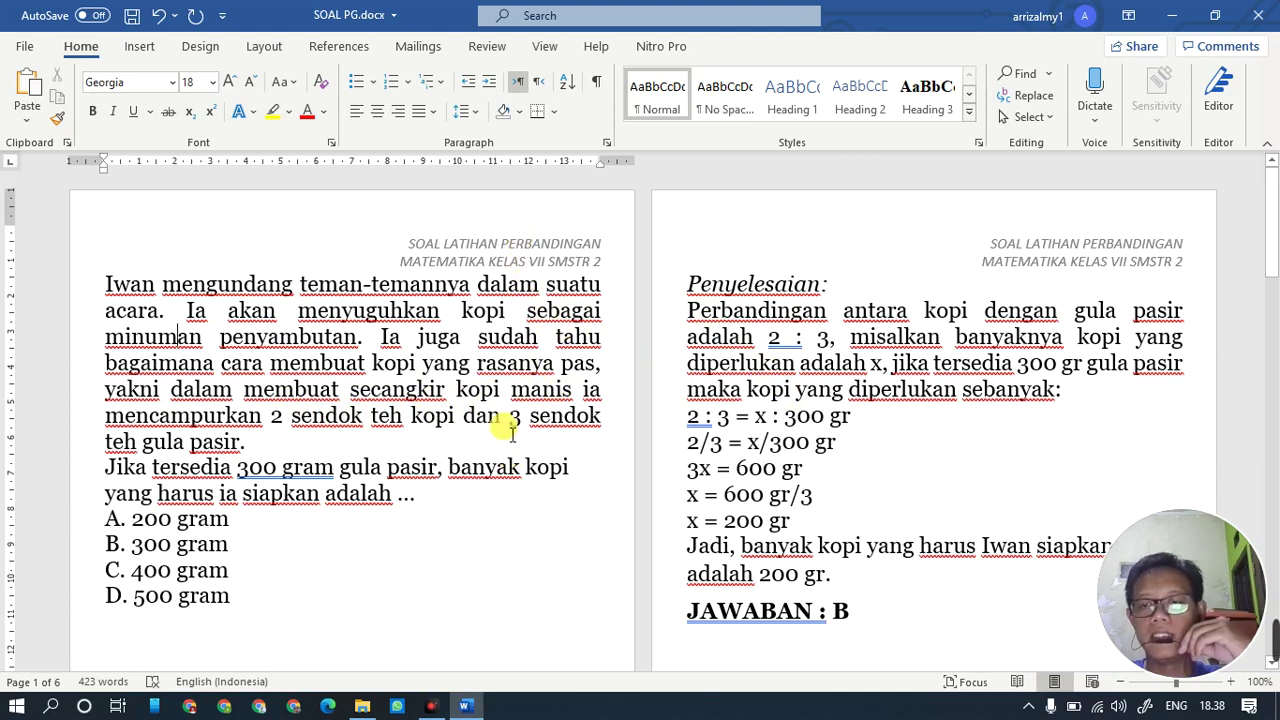
scroll(310, 466, "down", 6)
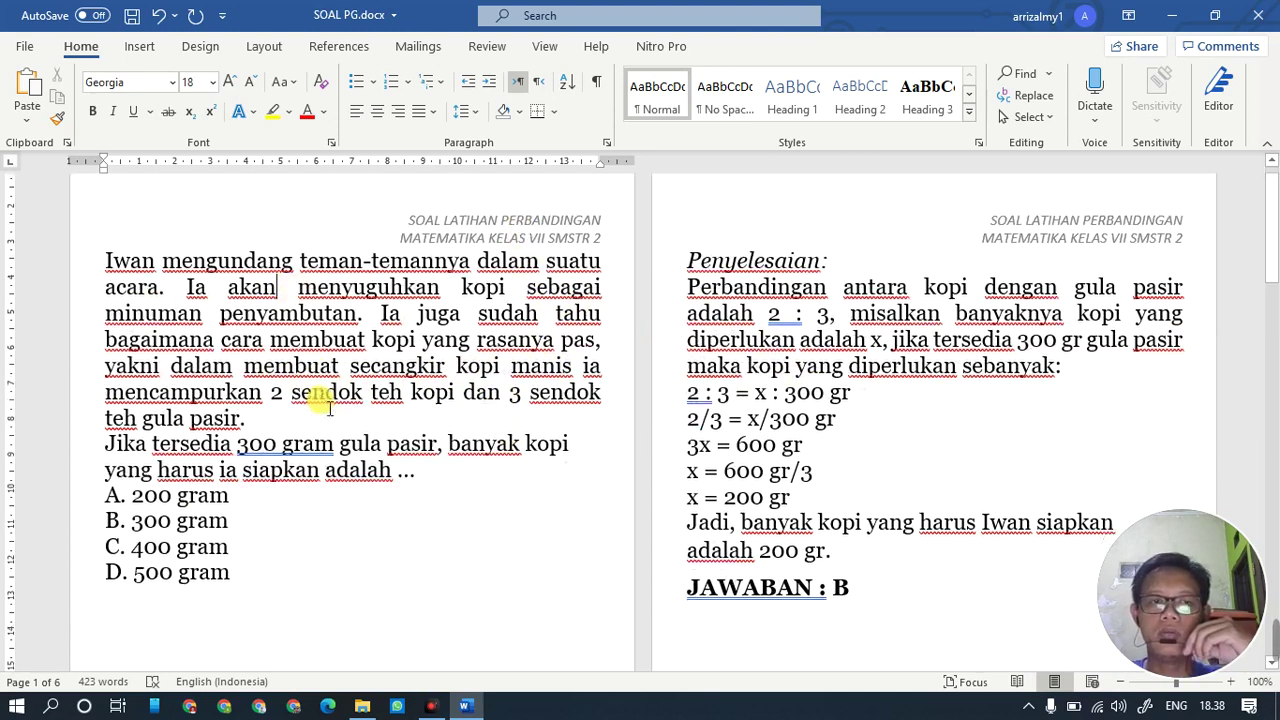
scroll(334, 407, "down", 8)
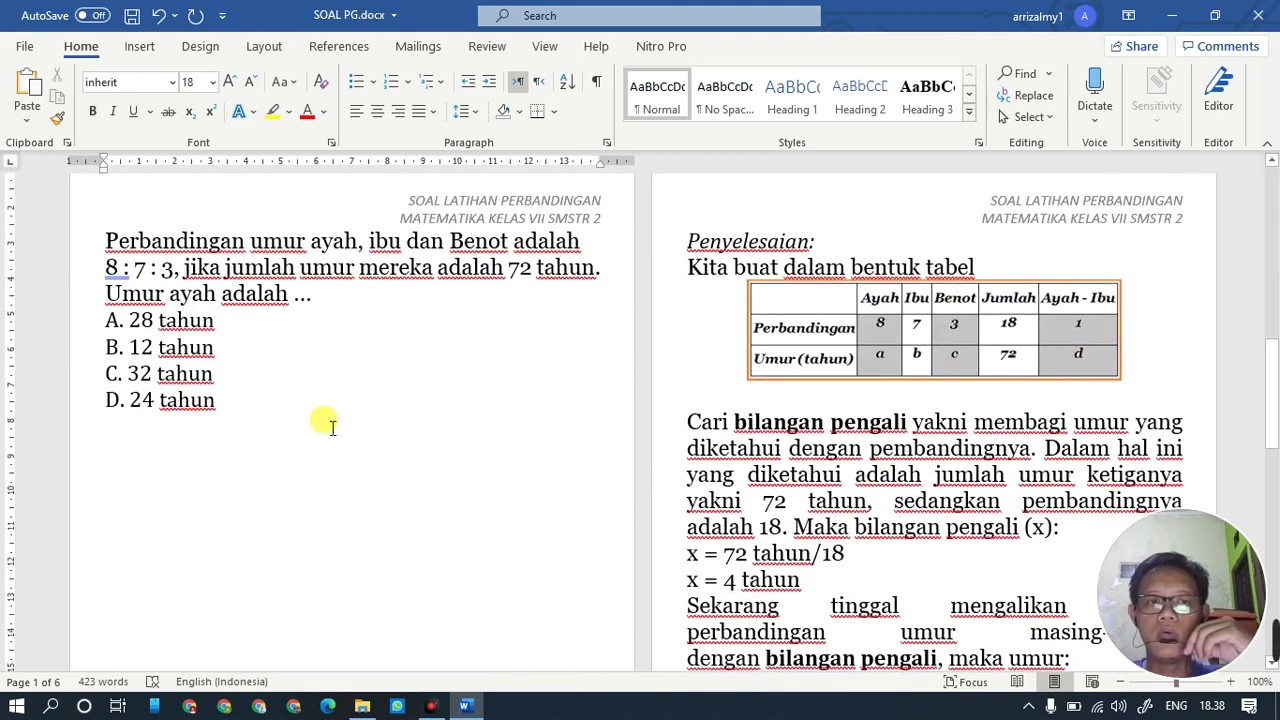
scroll(334, 410, "down", 4)
scroll(334, 410, "down", 10)
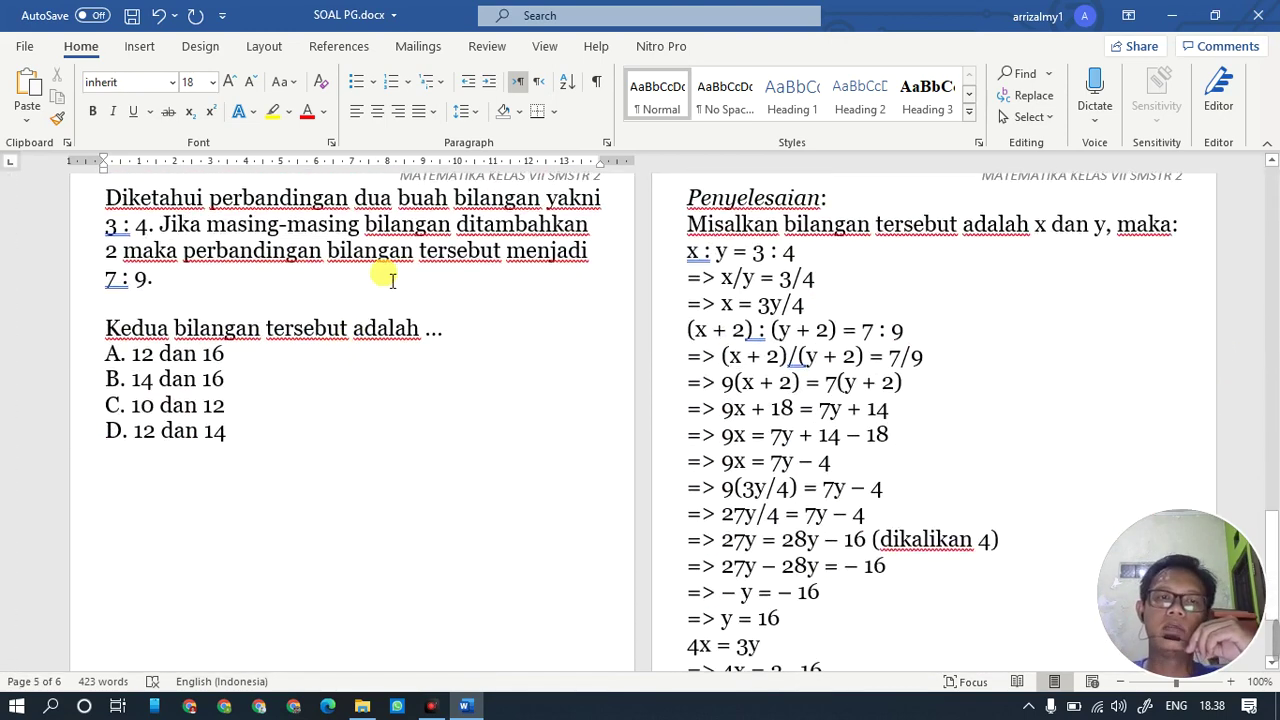
left_click(382, 278)
scroll(380, 361, "down", 1)
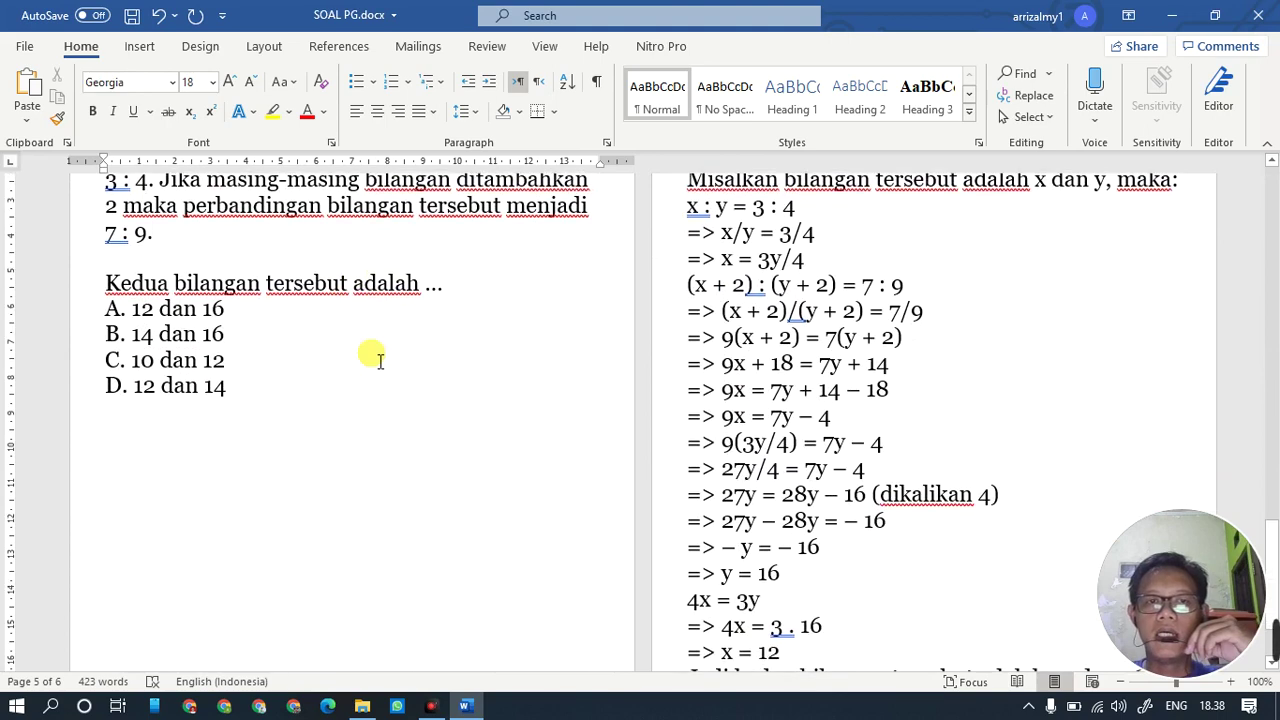
scroll(380, 361, "down", 2)
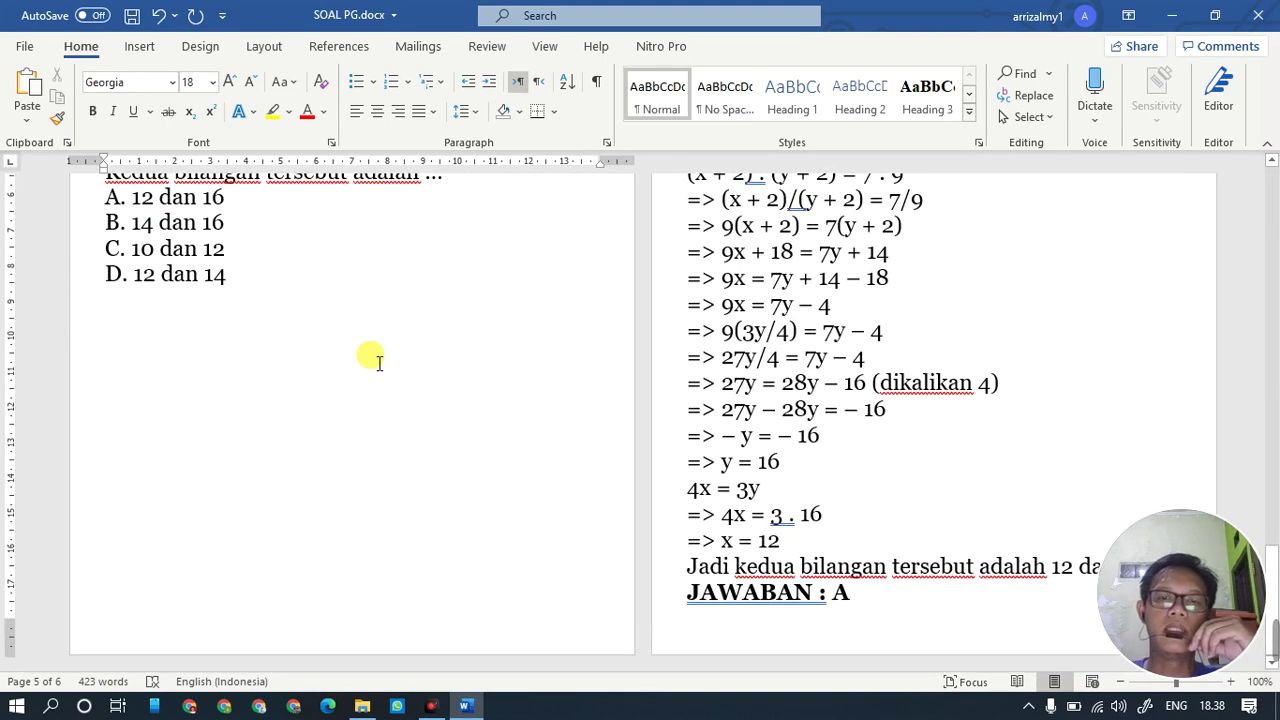
scroll(634, 443, "up", 10)
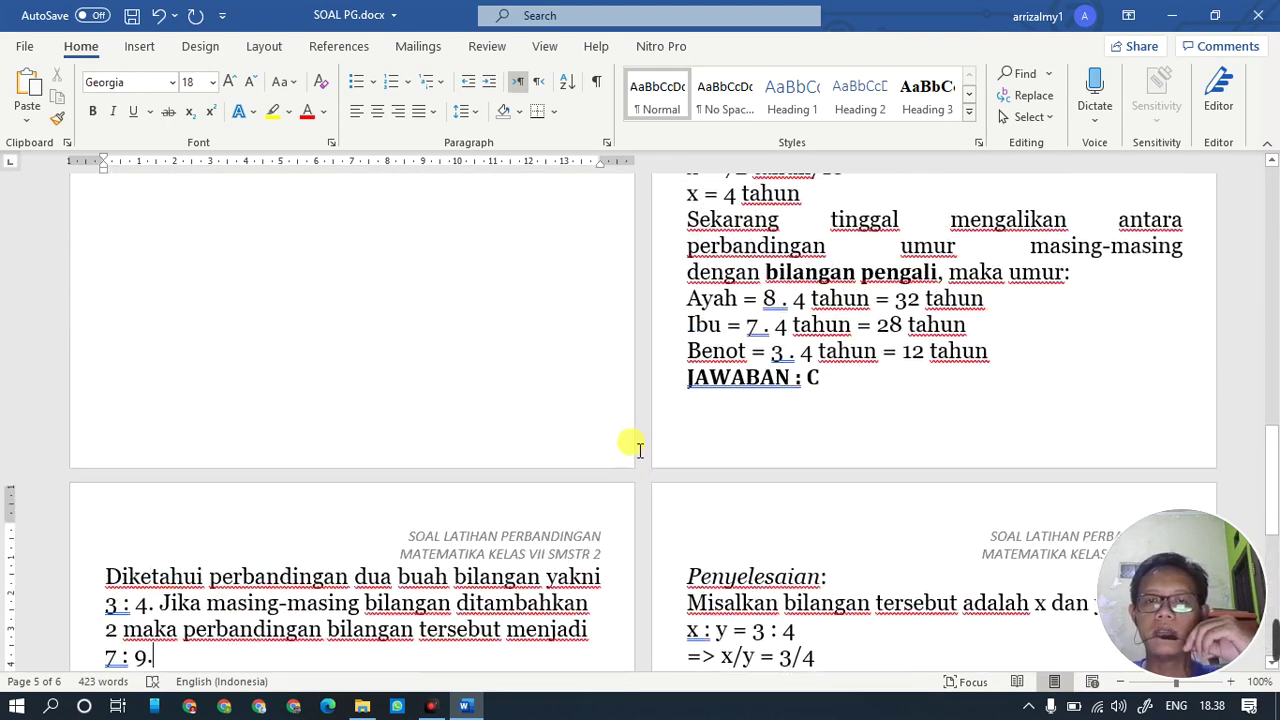
scroll(634, 443, "up", 20)
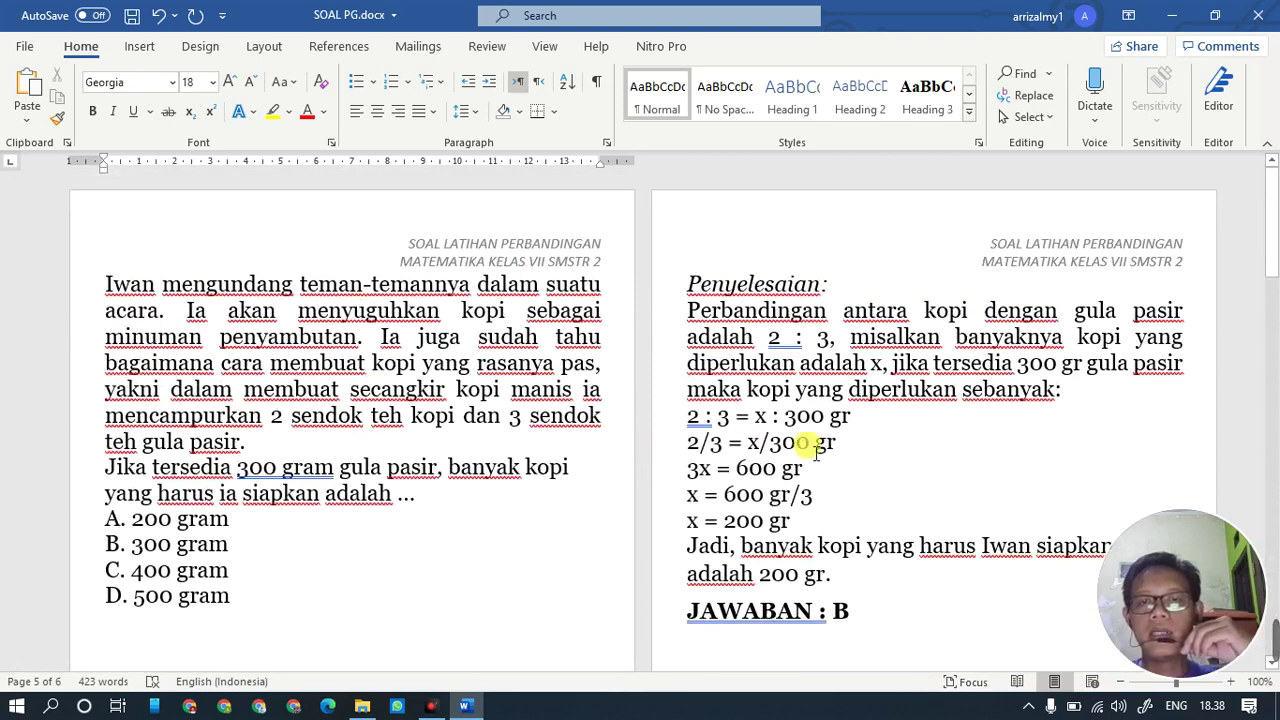
scroll(900, 448, "down", 20)
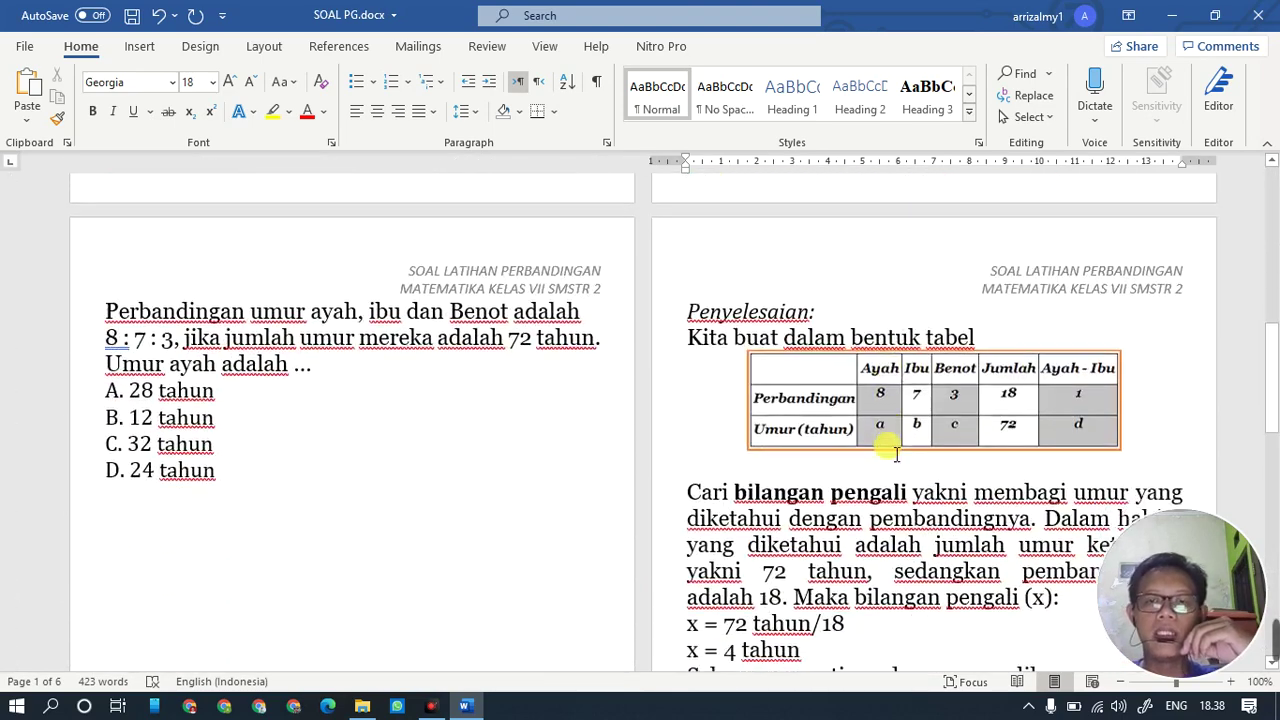
scroll(896, 455, "down", 15)
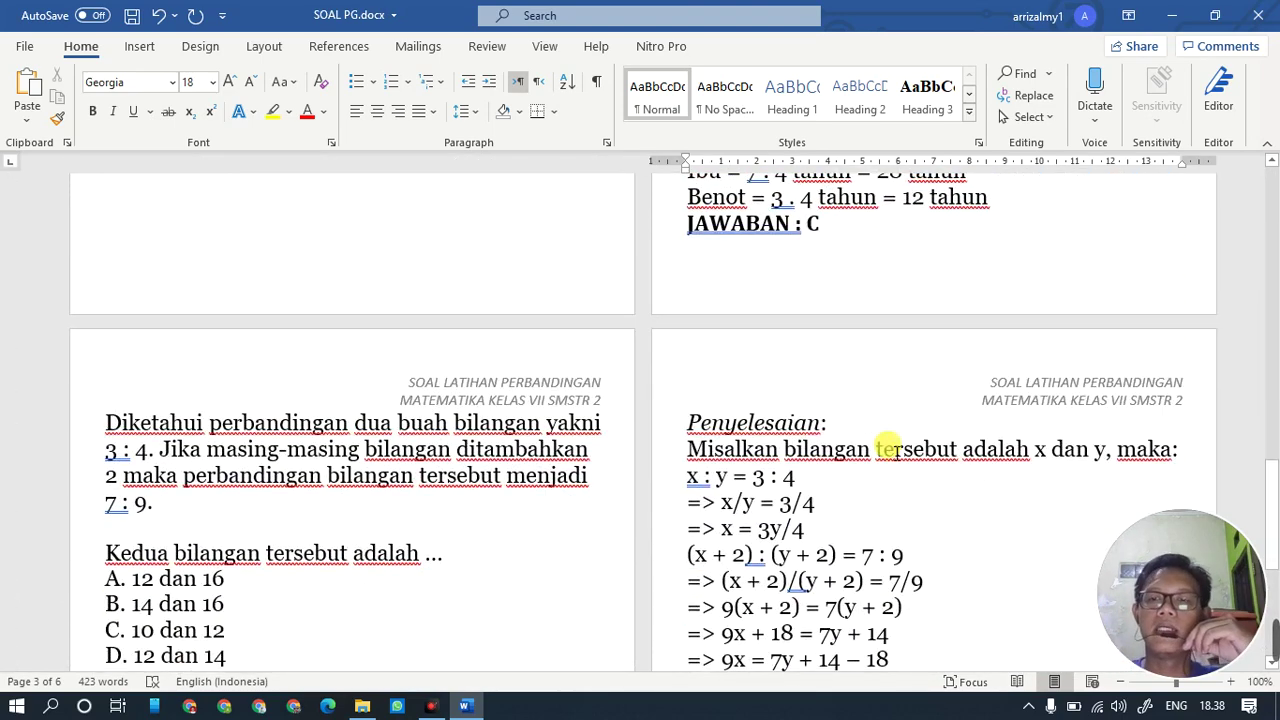
scroll(888, 448, "up", 20)
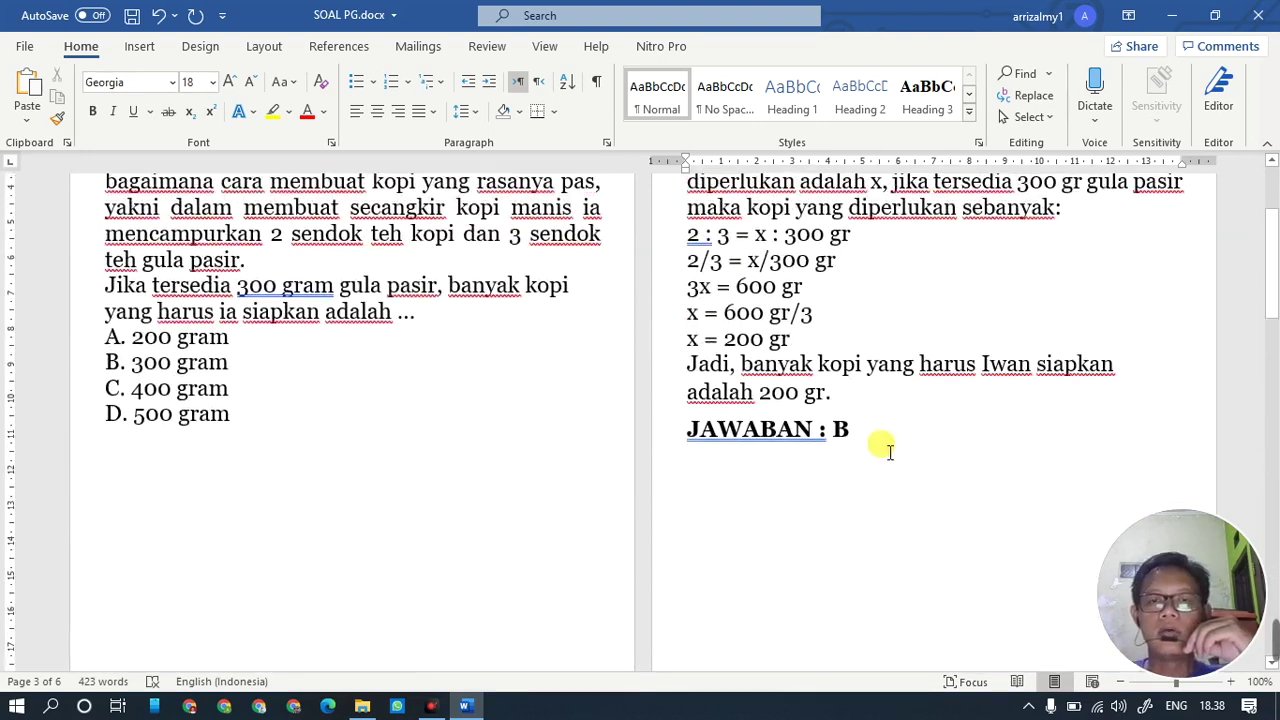
scroll(886, 450, "up", 3)
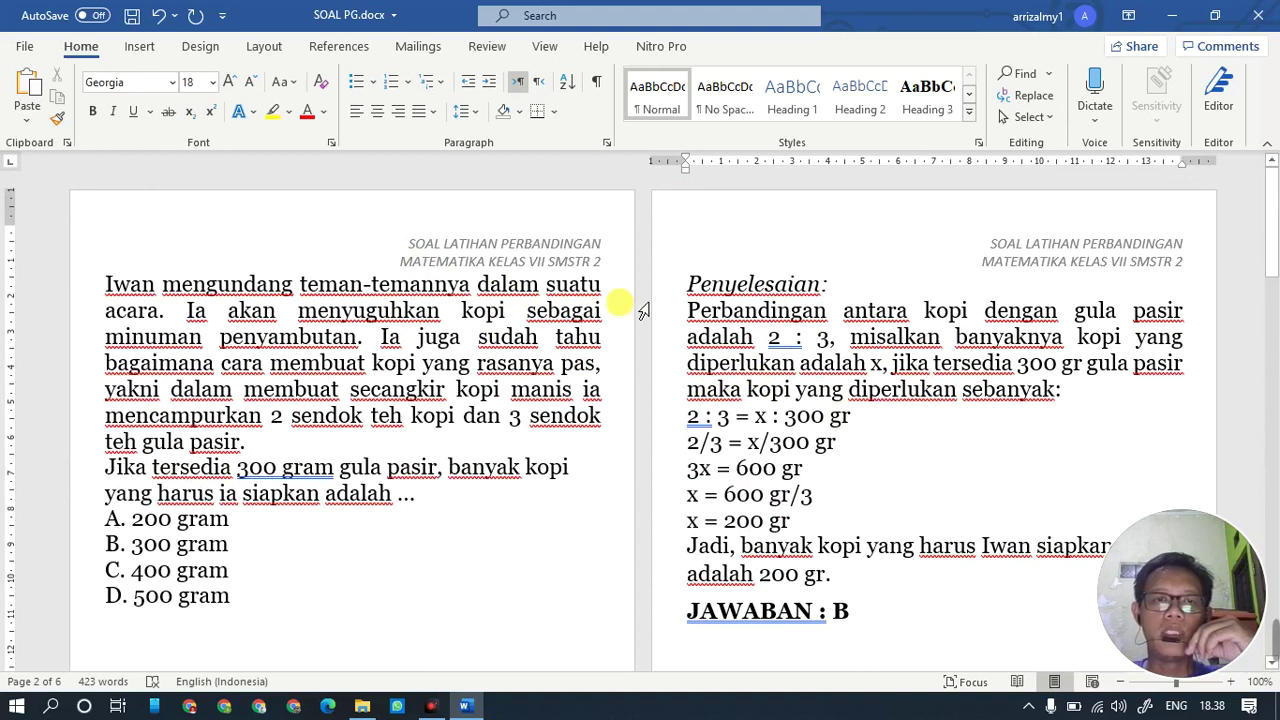
Save a PDF copy of the document as SOAL PG in the GESCHOOL folder, replacing the existing PDF file
left_click(28, 47)
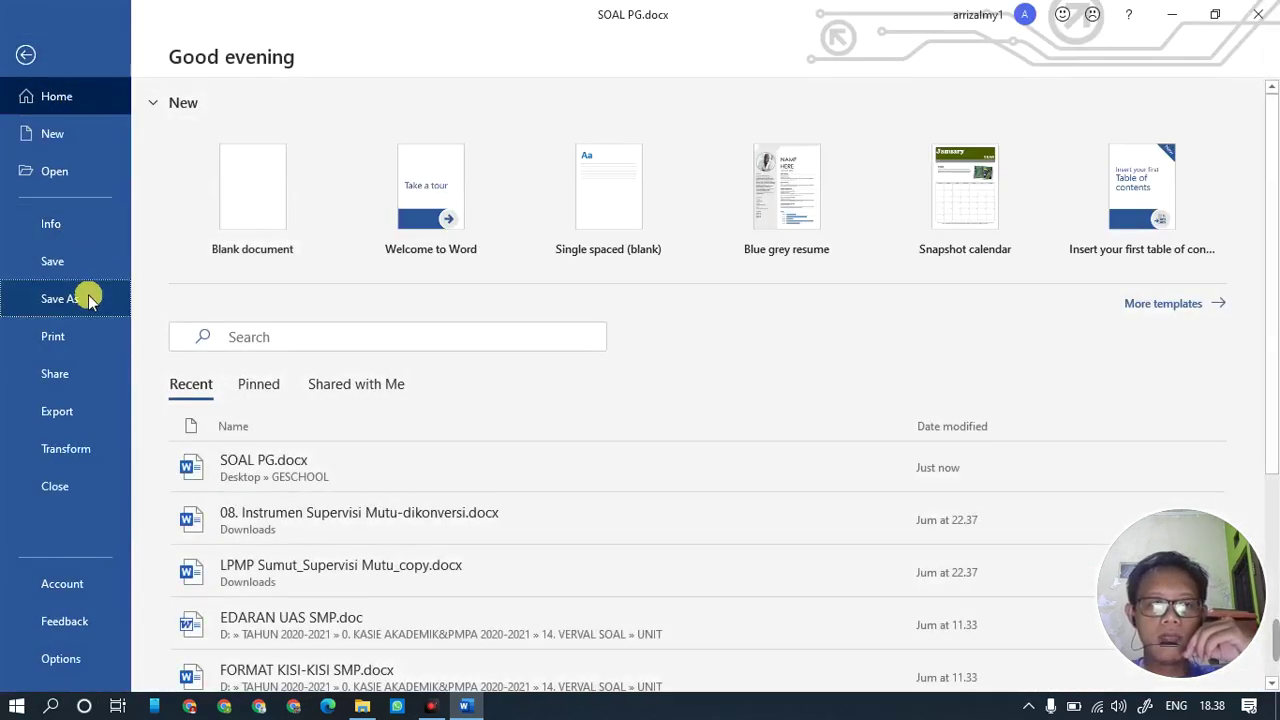
left_click(84, 296)
left_click(606, 172)
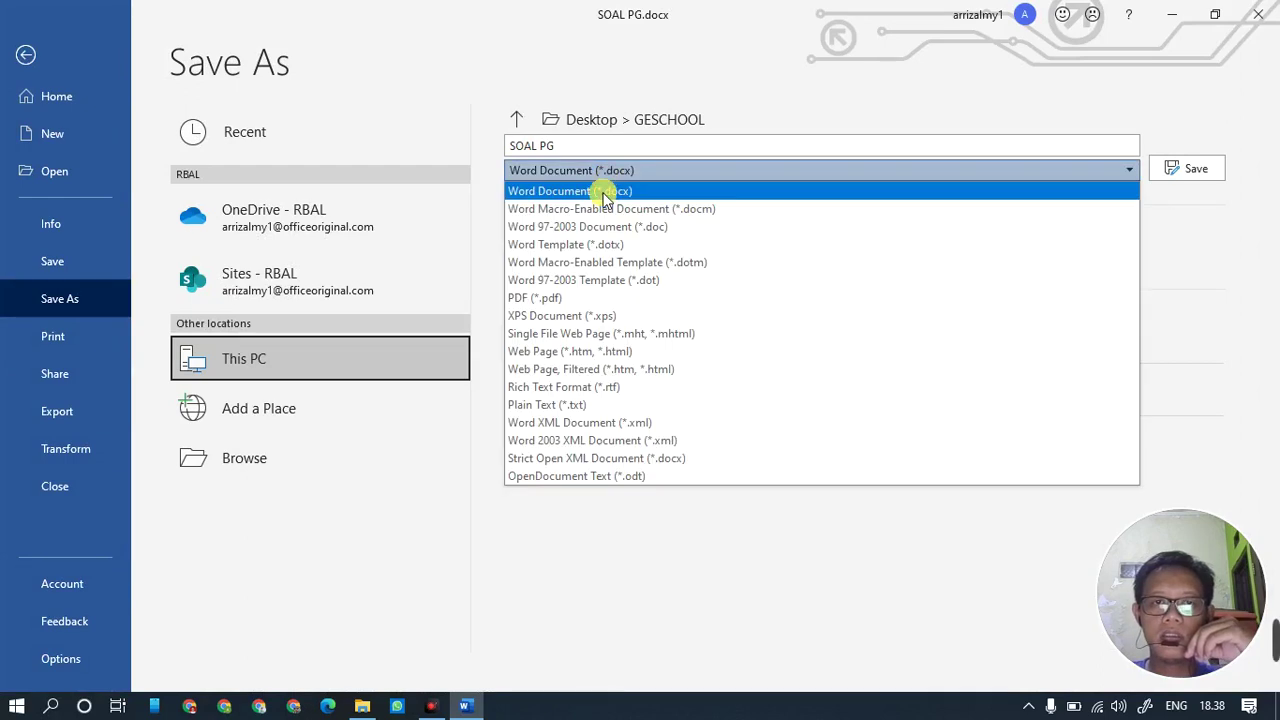
left_click(571, 289)
left_click(1183, 169)
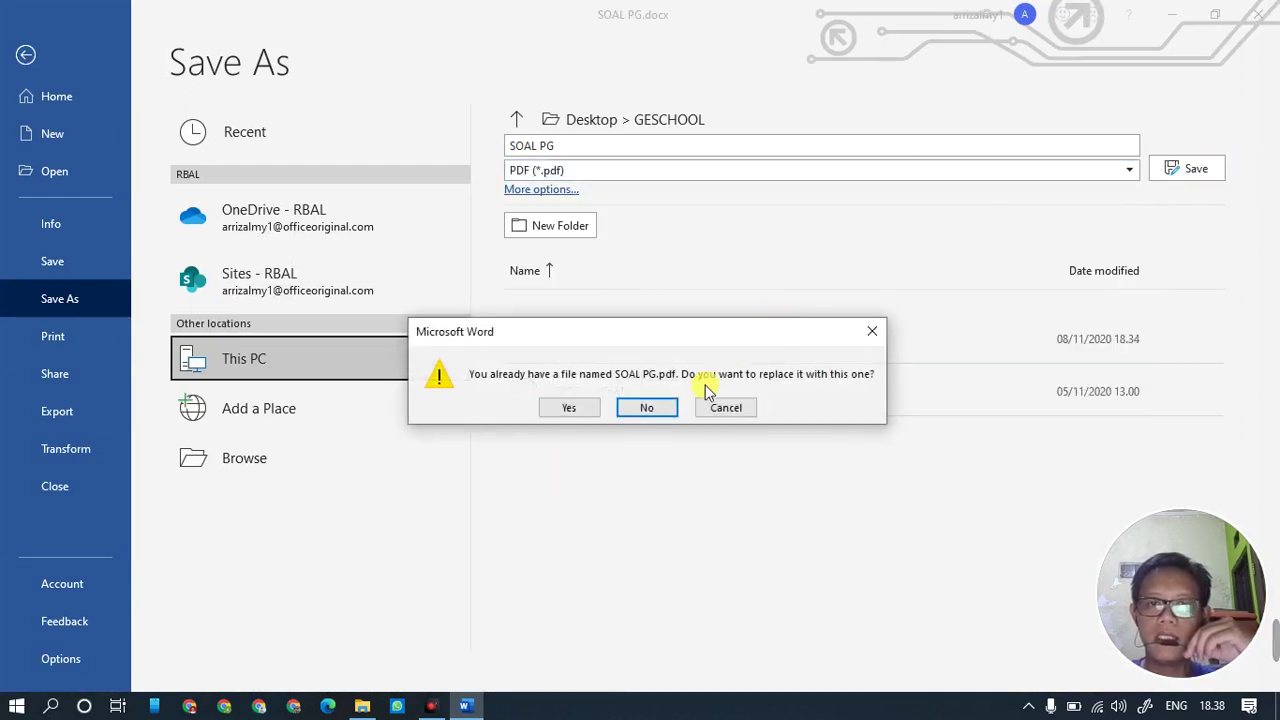
left_click(571, 408)
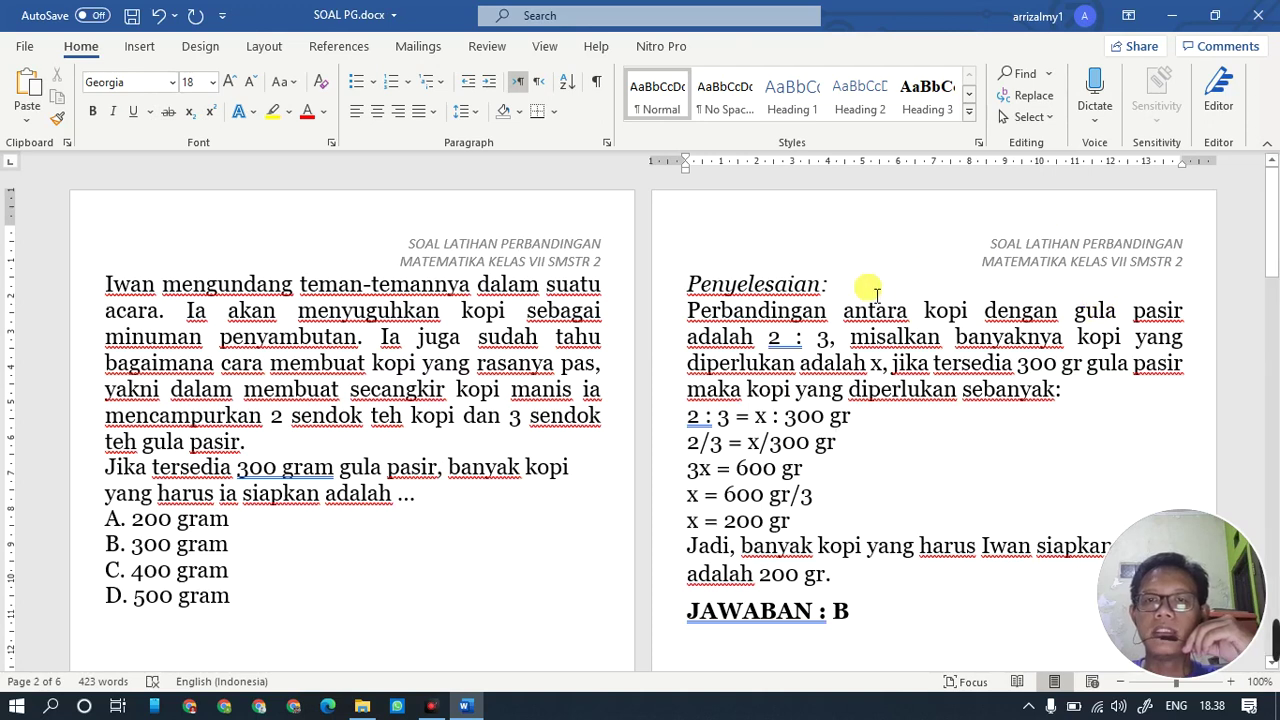
Close SOAL PG.docx with its changes saved, and open SOAL URAIAN.docx from the GESCHOOL folder
left_click(1258, 15)
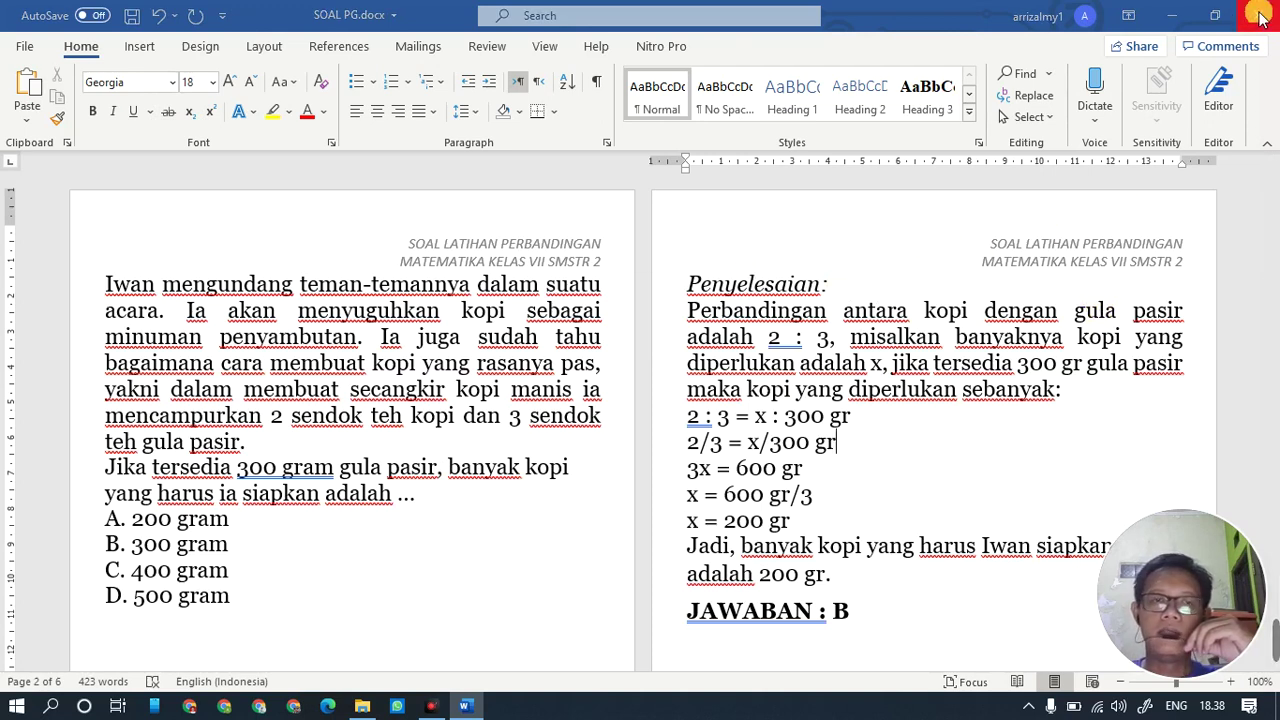
left_click(562, 391)
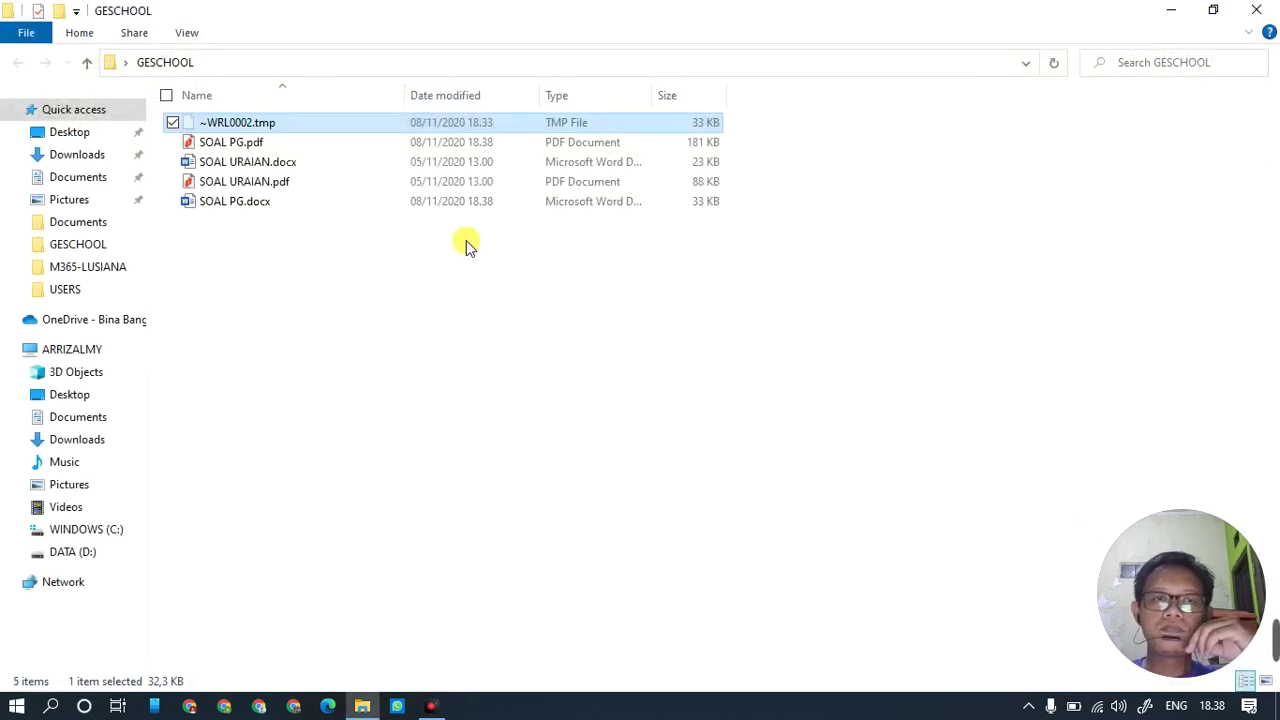
left_click(258, 143)
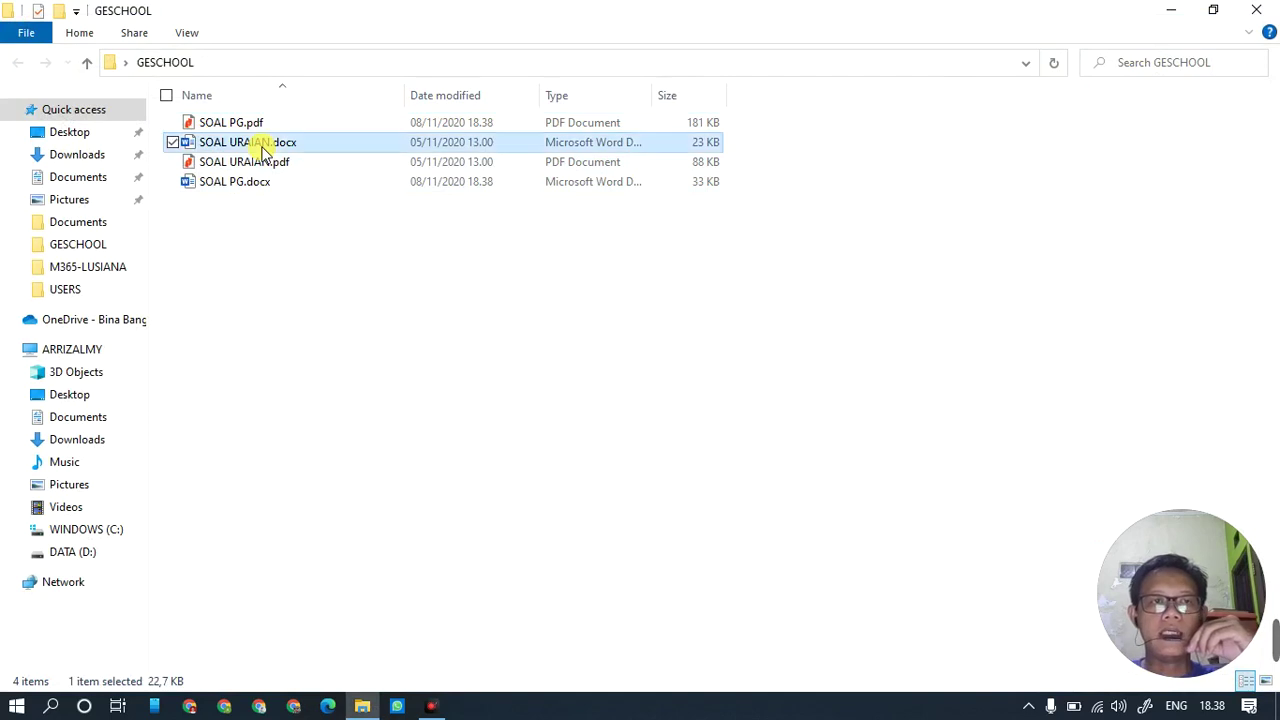
double_click(265, 161)
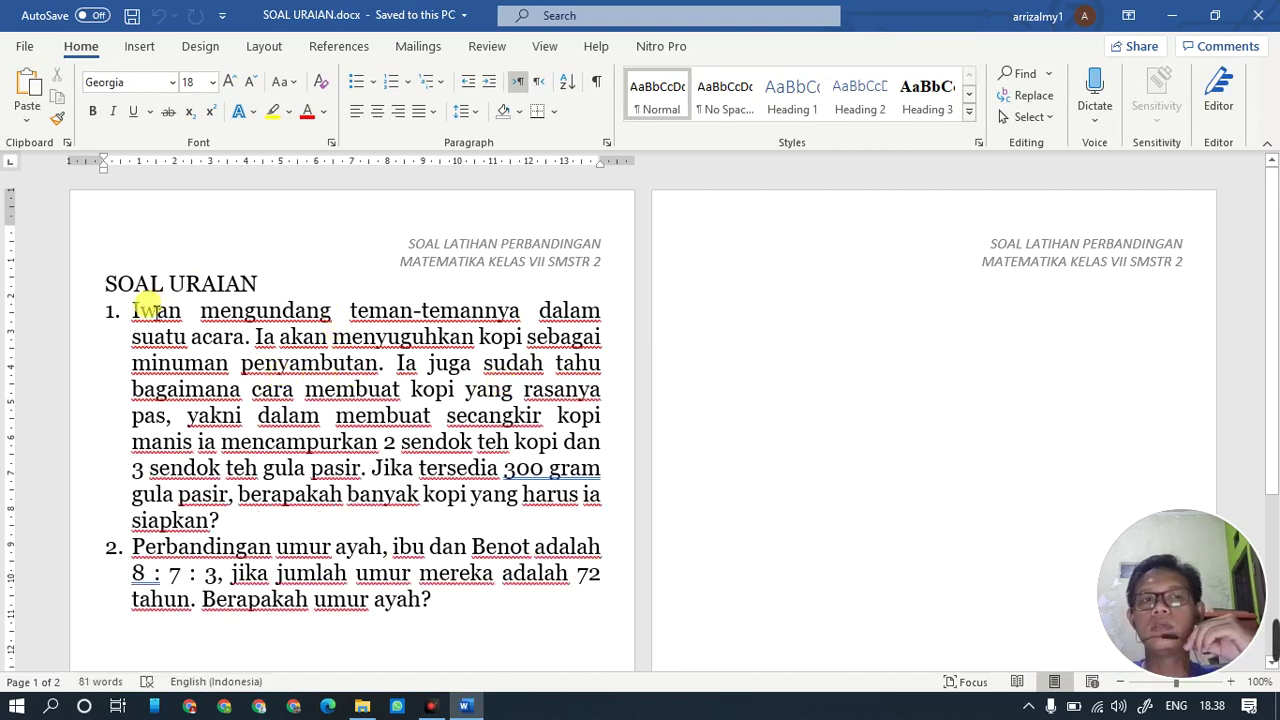
Add an unnumbered blank line after question 1 and insert two page breaks before question 2
scroll(200, 380, "down", 5)
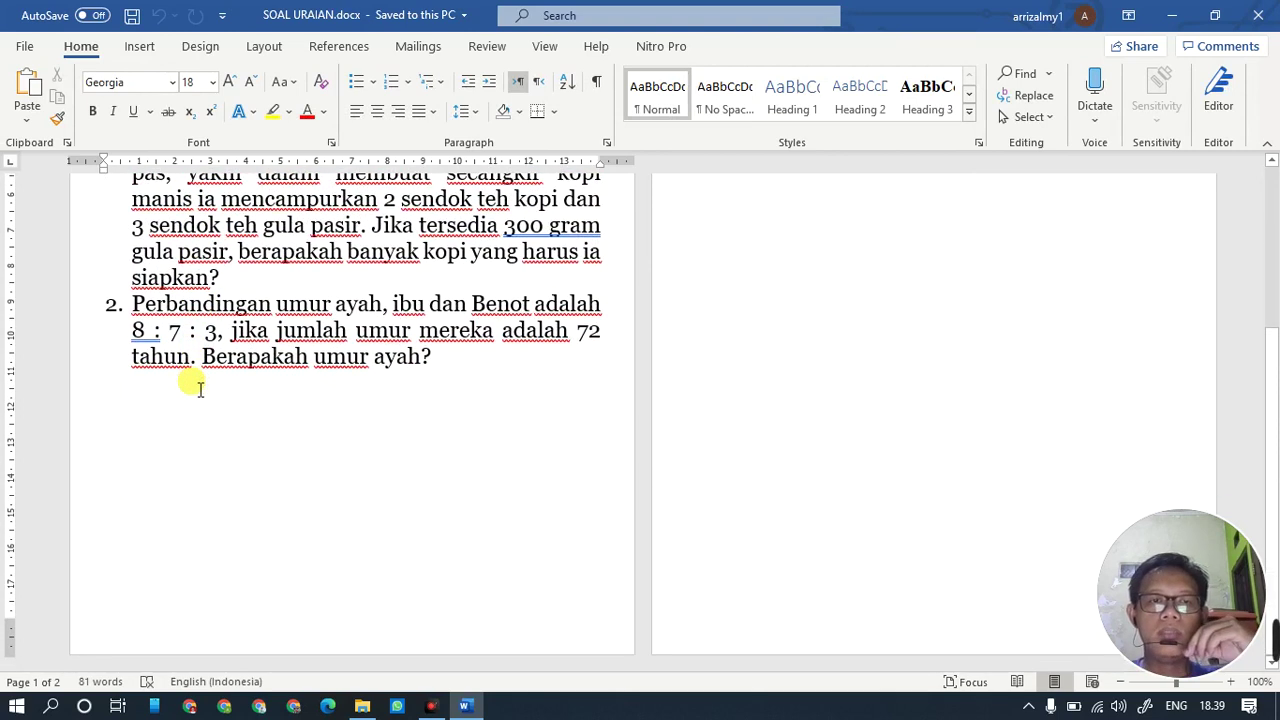
scroll(205, 262, "up", 3)
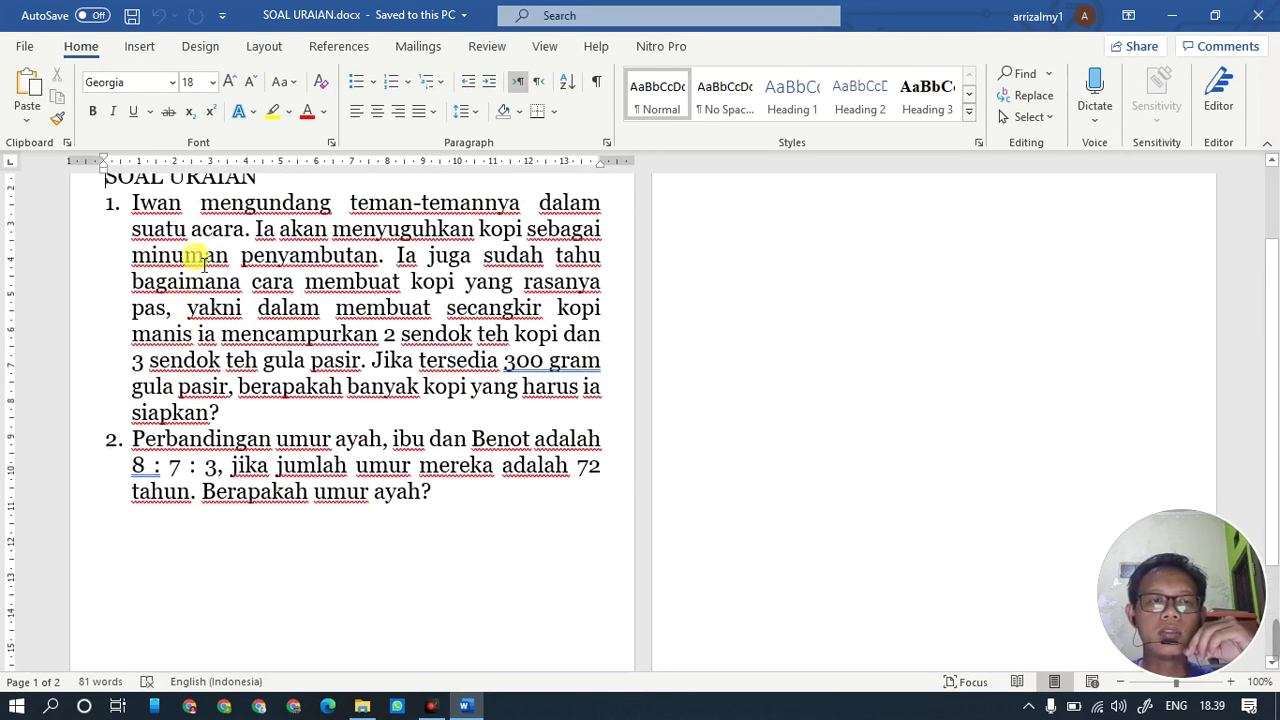
scroll(205, 262, "up", 2)
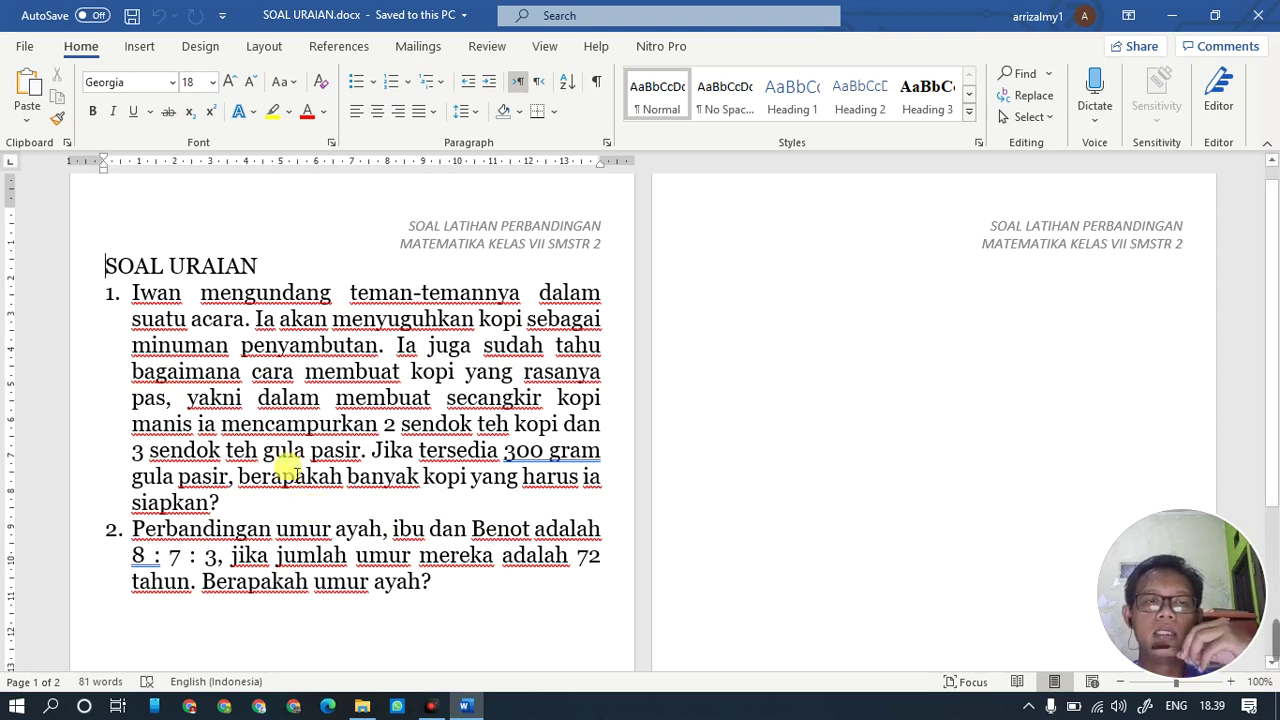
scroll(300, 430, "down", 1)
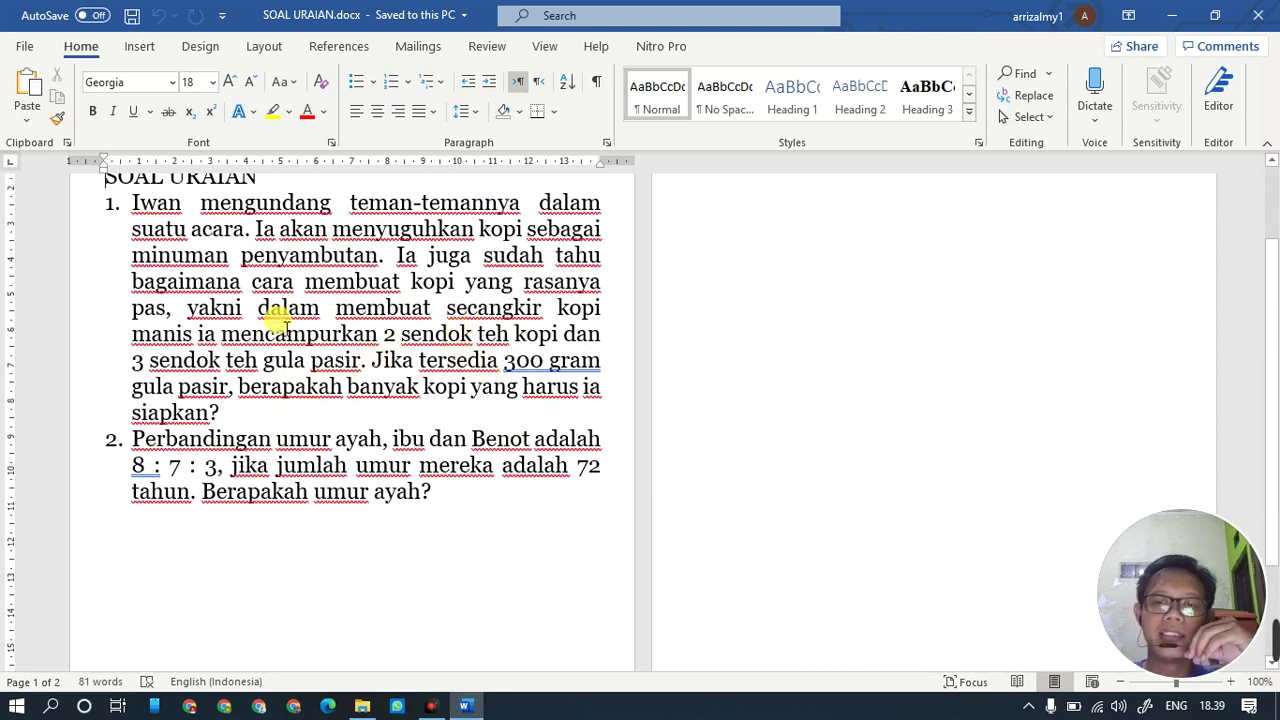
left_click(254, 418)
key("Return")
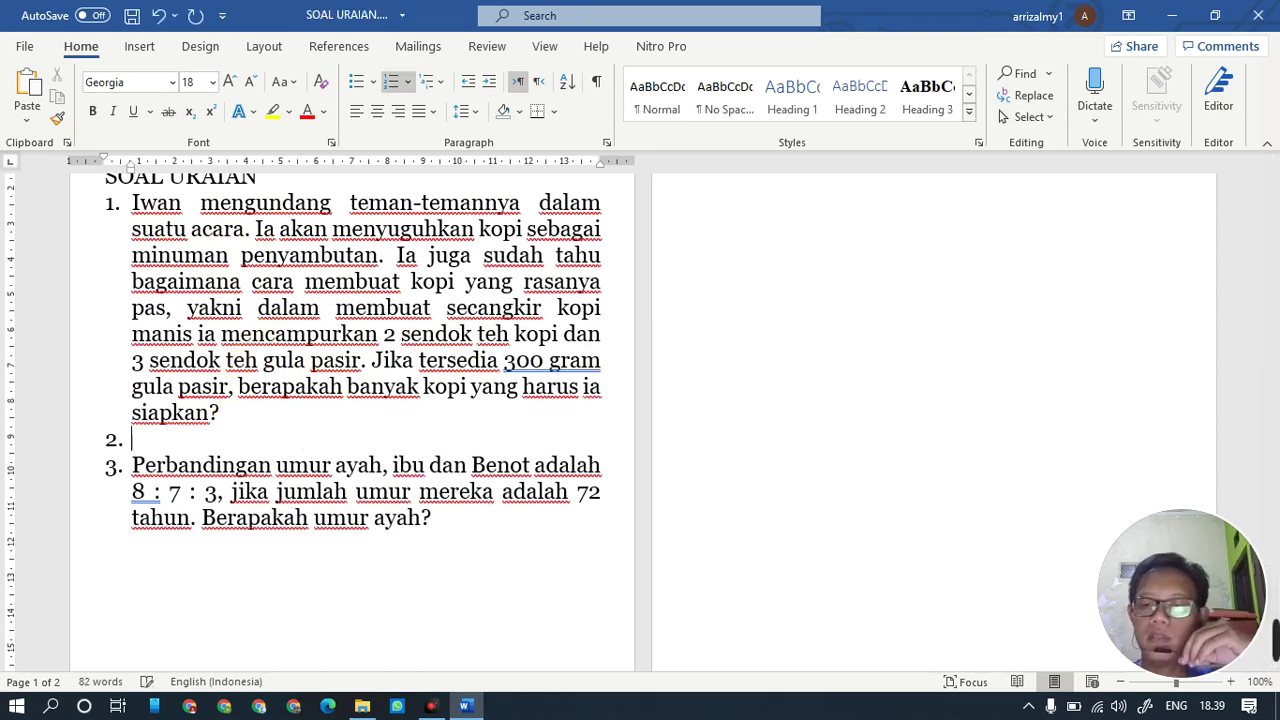
key("BackSpace")
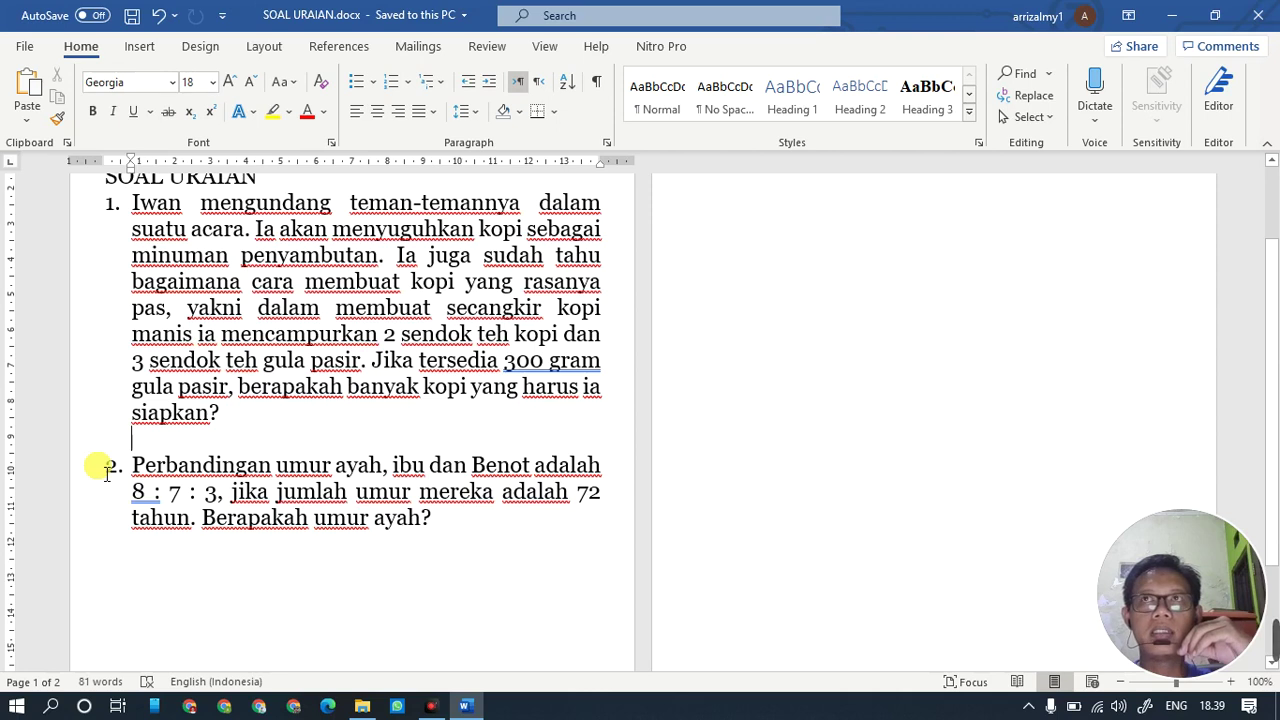
key("Down")
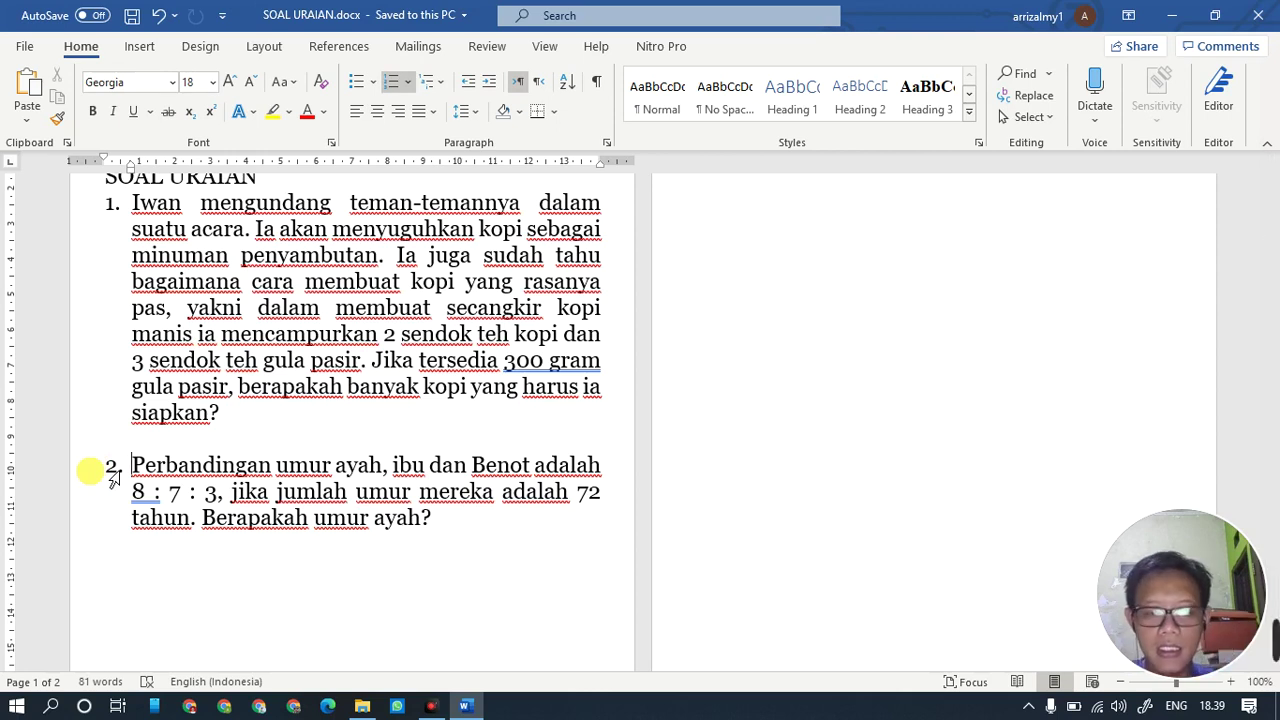
key("ctrl+Return")
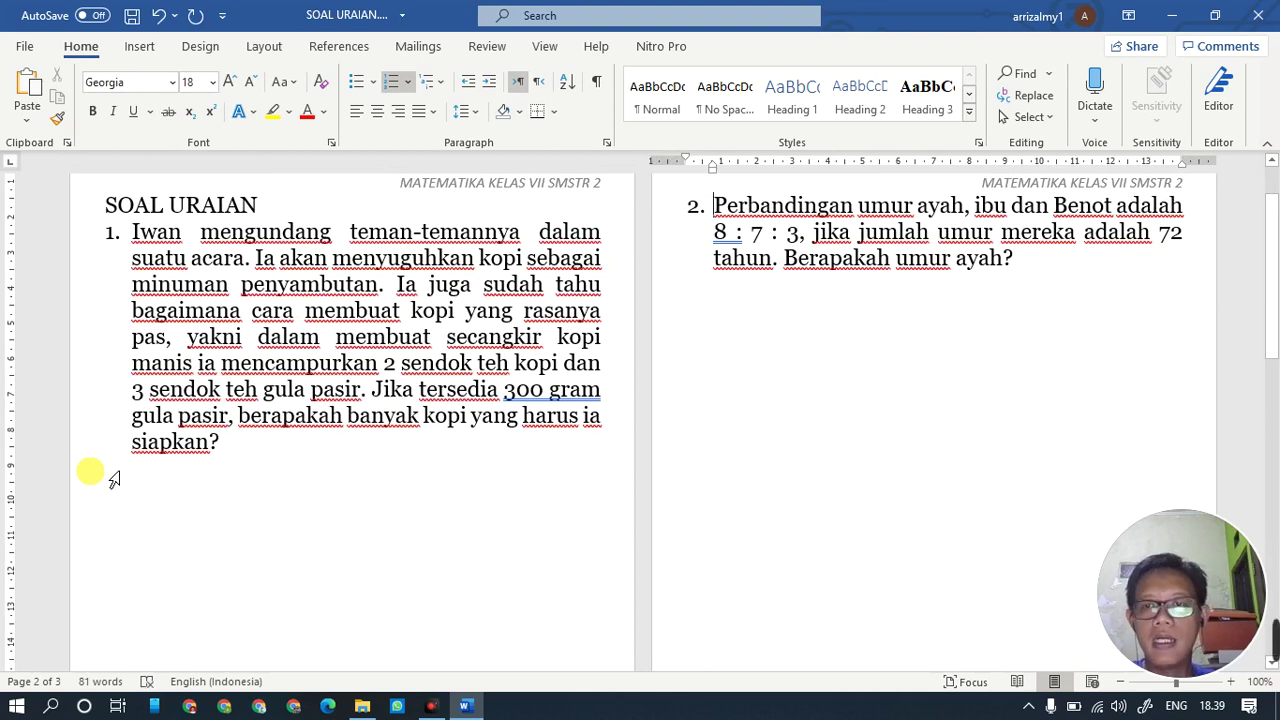
key("ctrl+Return")
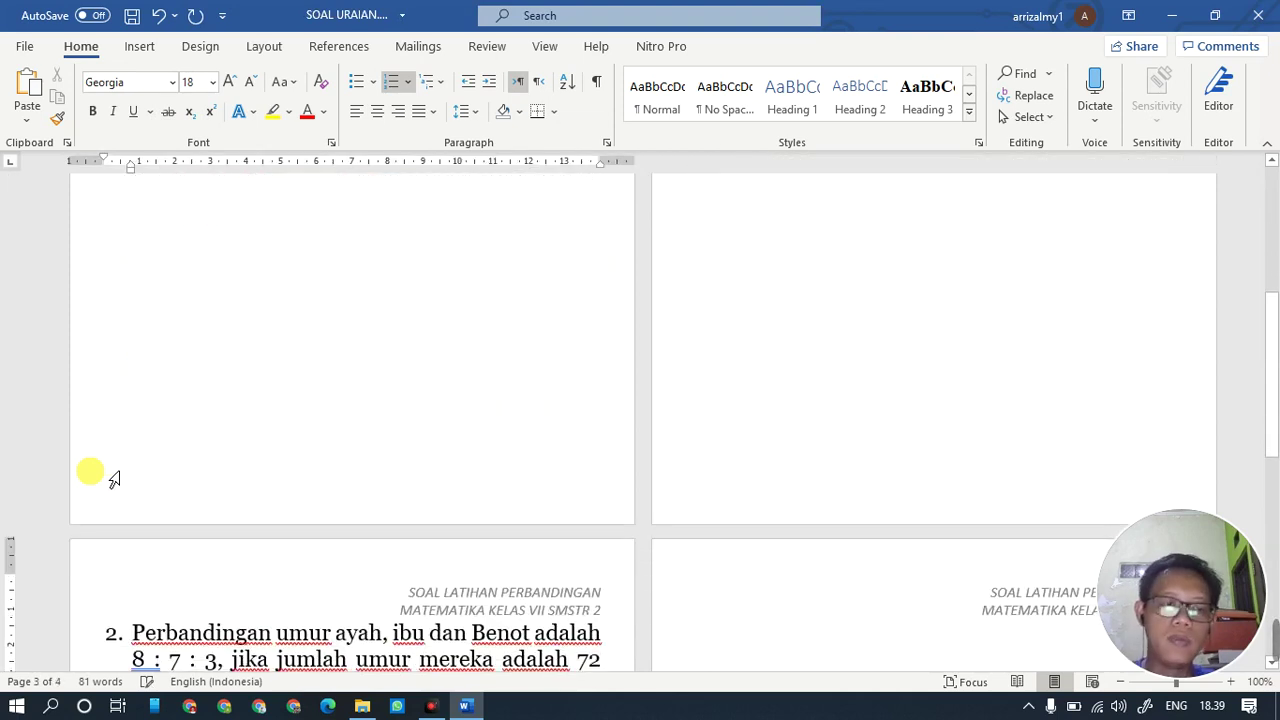
Copy the SOAL URAIAN heading onto its own line above question 2 and save the document
scroll(692, 455, "up", 2)
scroll(700, 420, "up", 3)
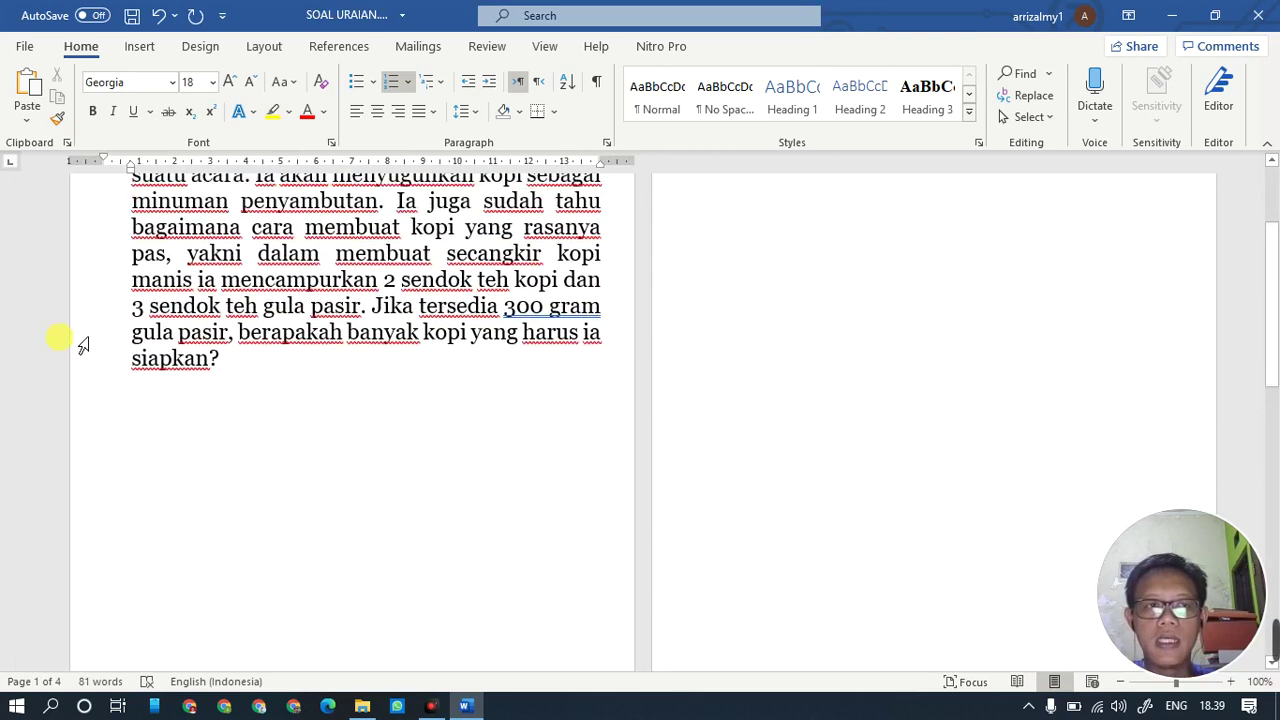
left_click(77, 183)
key("ctrl+c")
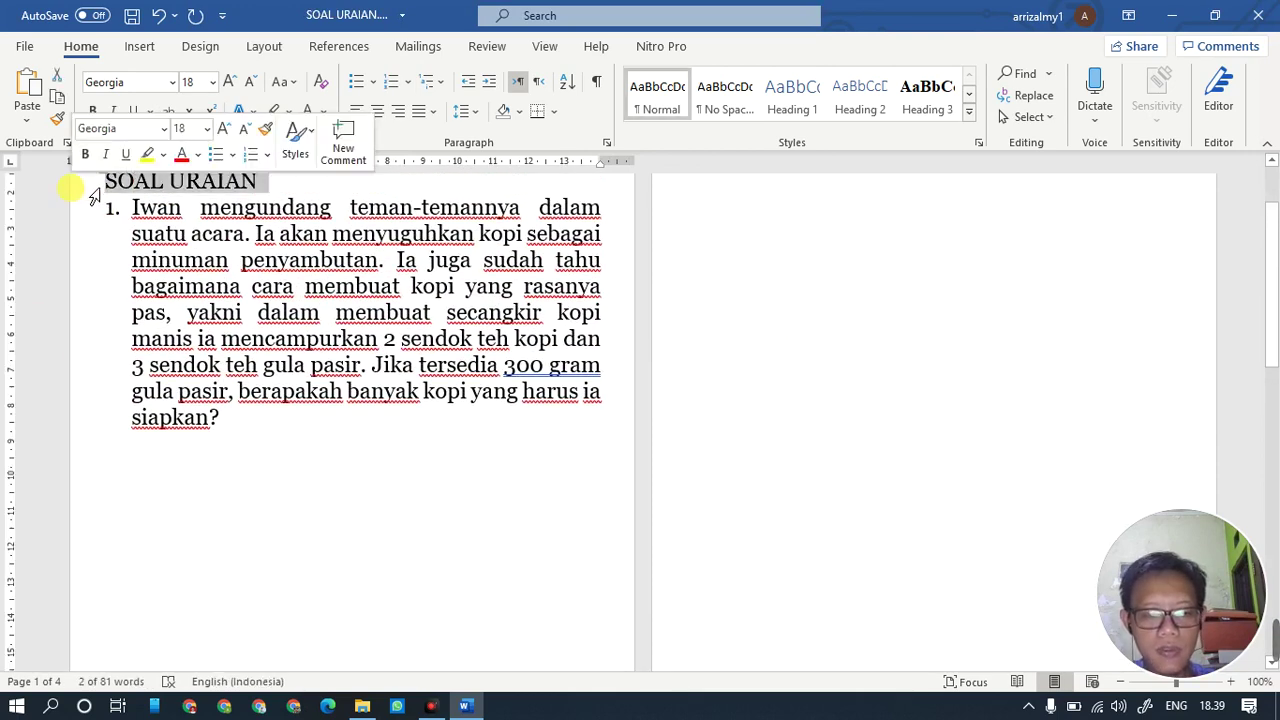
scroll(115, 430, "down", 3)
scroll(129, 462, "down", 10)
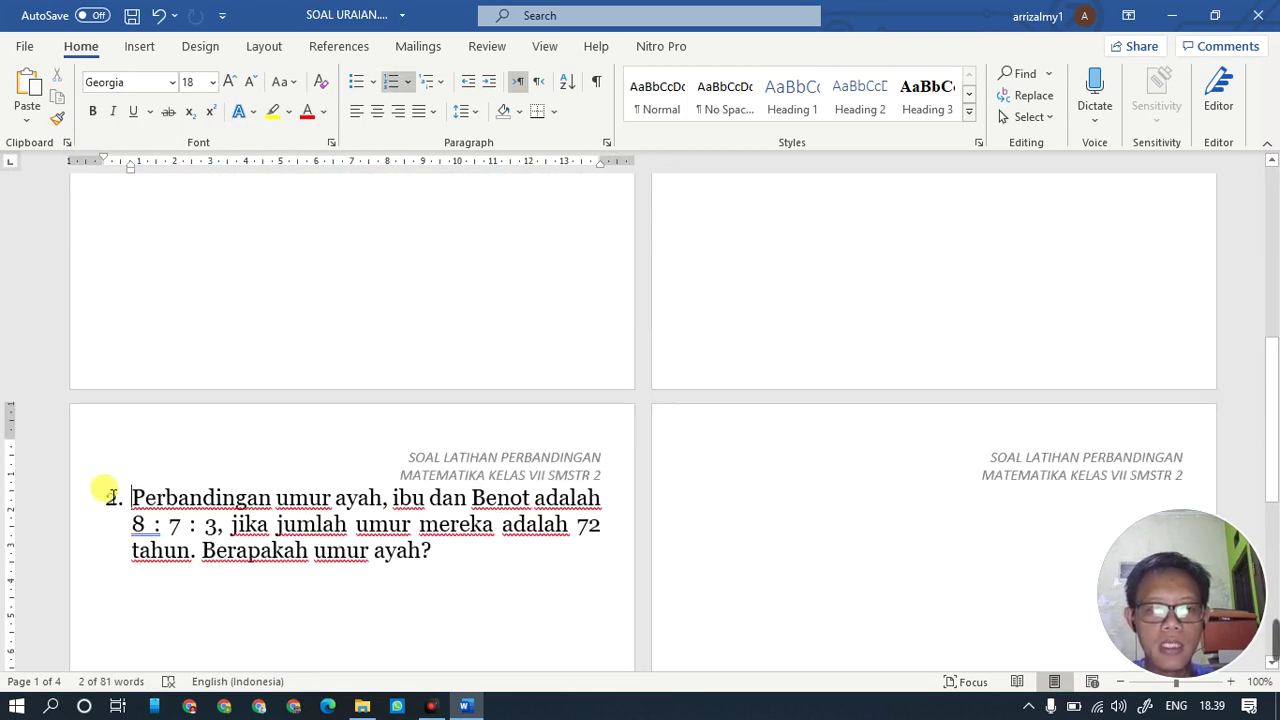
left_click(133, 488)
key("Return")
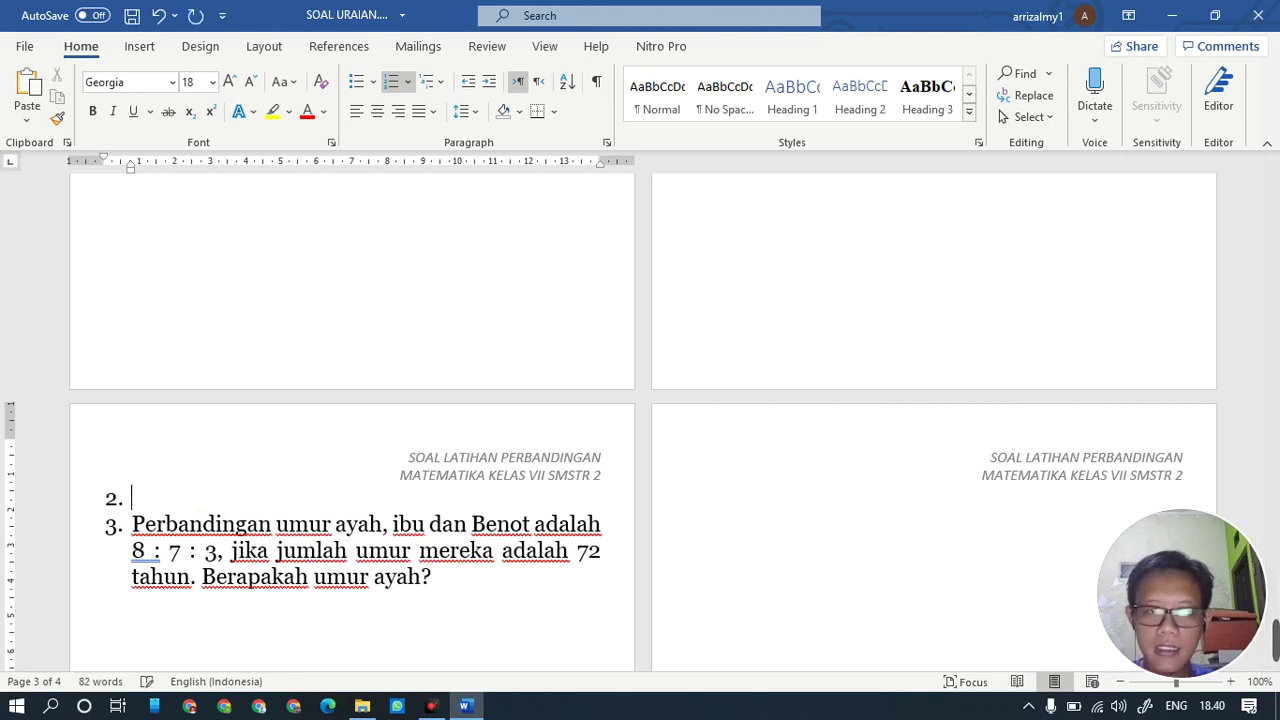
key("BackSpace")
key("ctrl+v")
key("Delete")
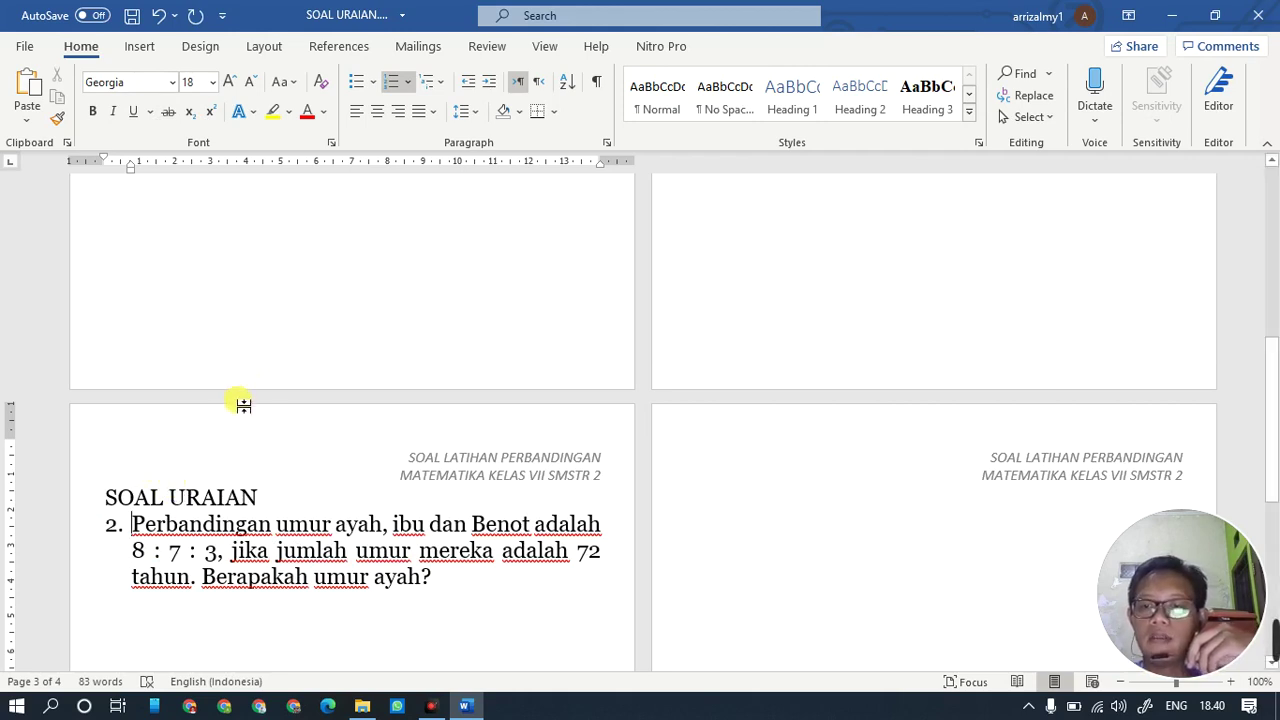
scroll(470, 497, "up", 5)
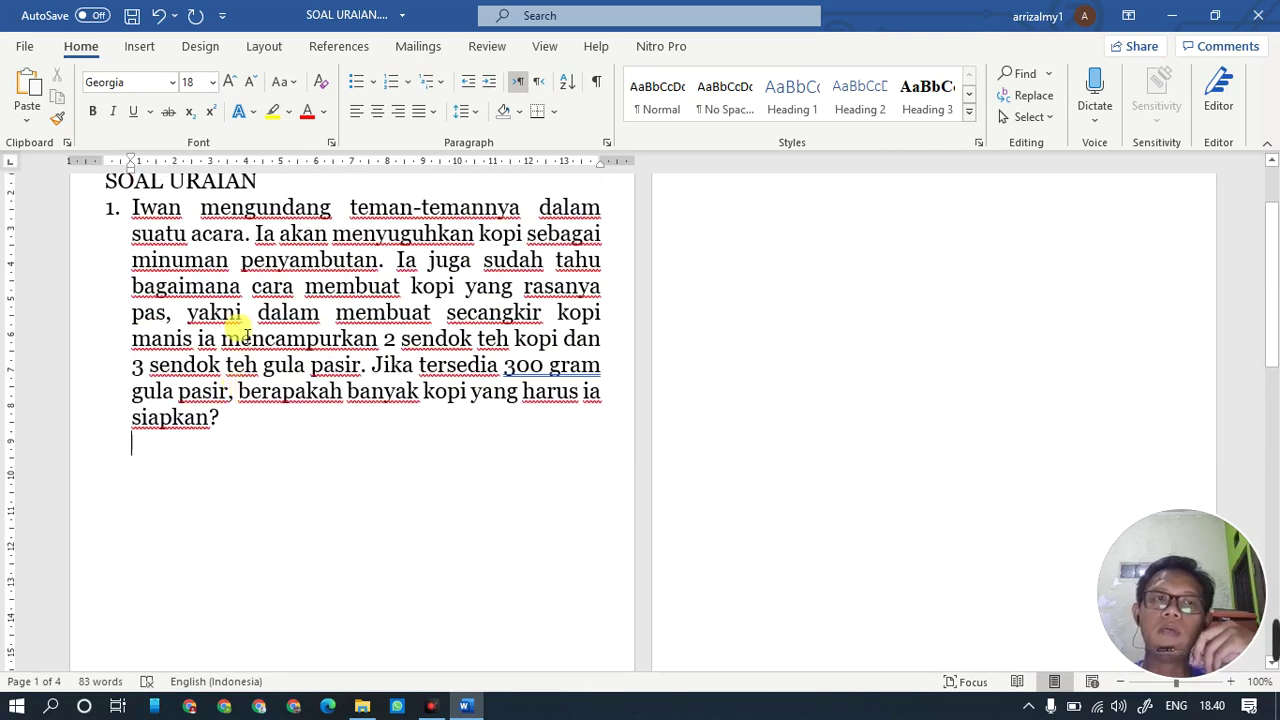
left_click(130, 16)
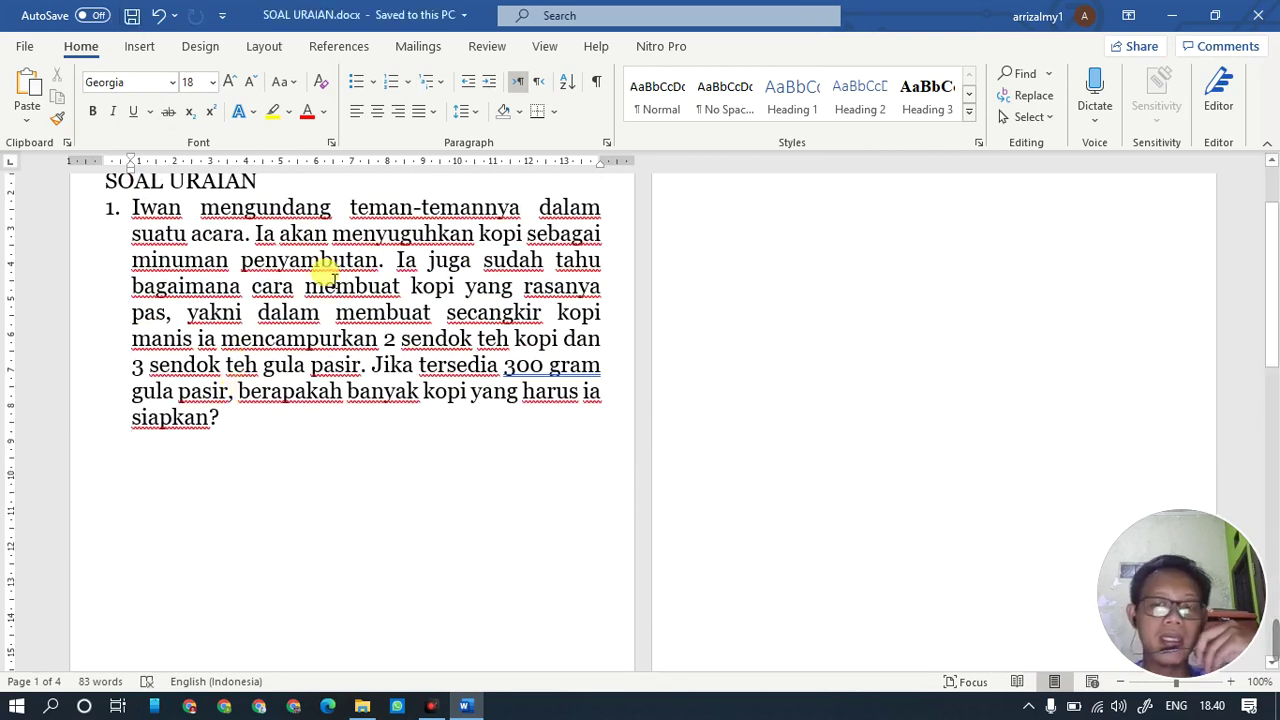
Set the numbering value of the first essay question to 4
scroll(243, 337, "up", 1)
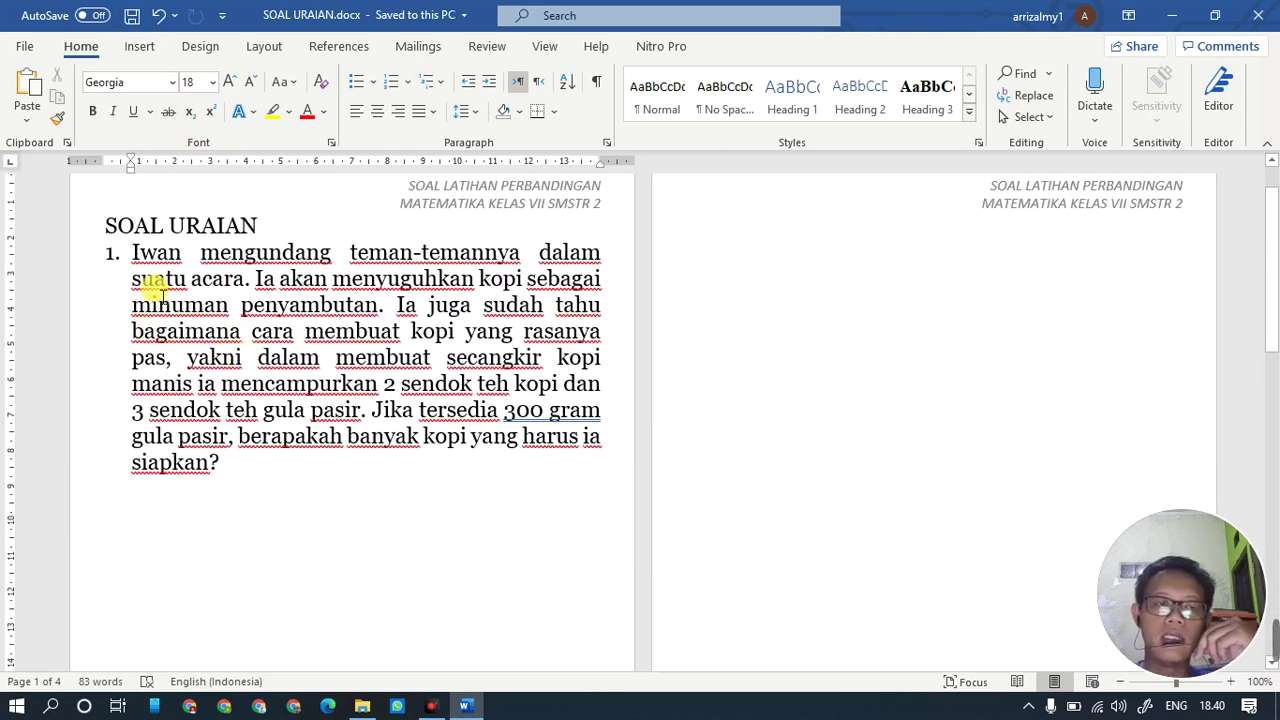
left_click(113, 253)
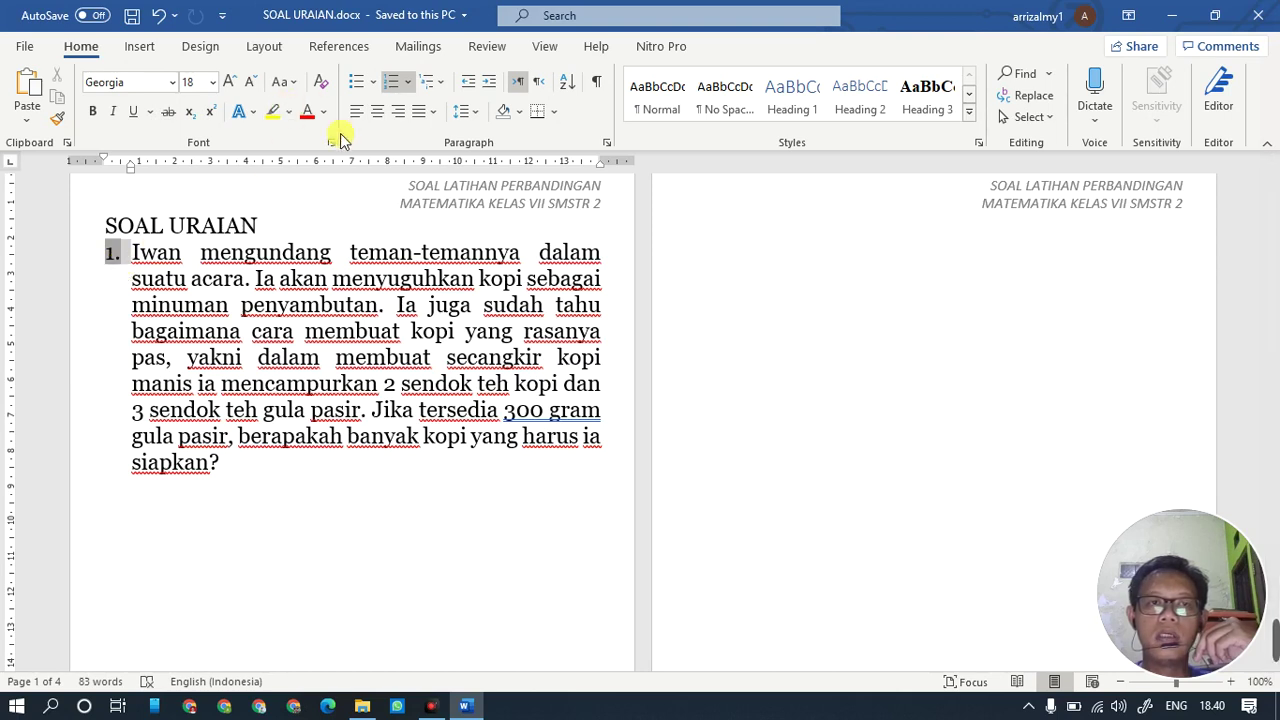
left_click(406, 84)
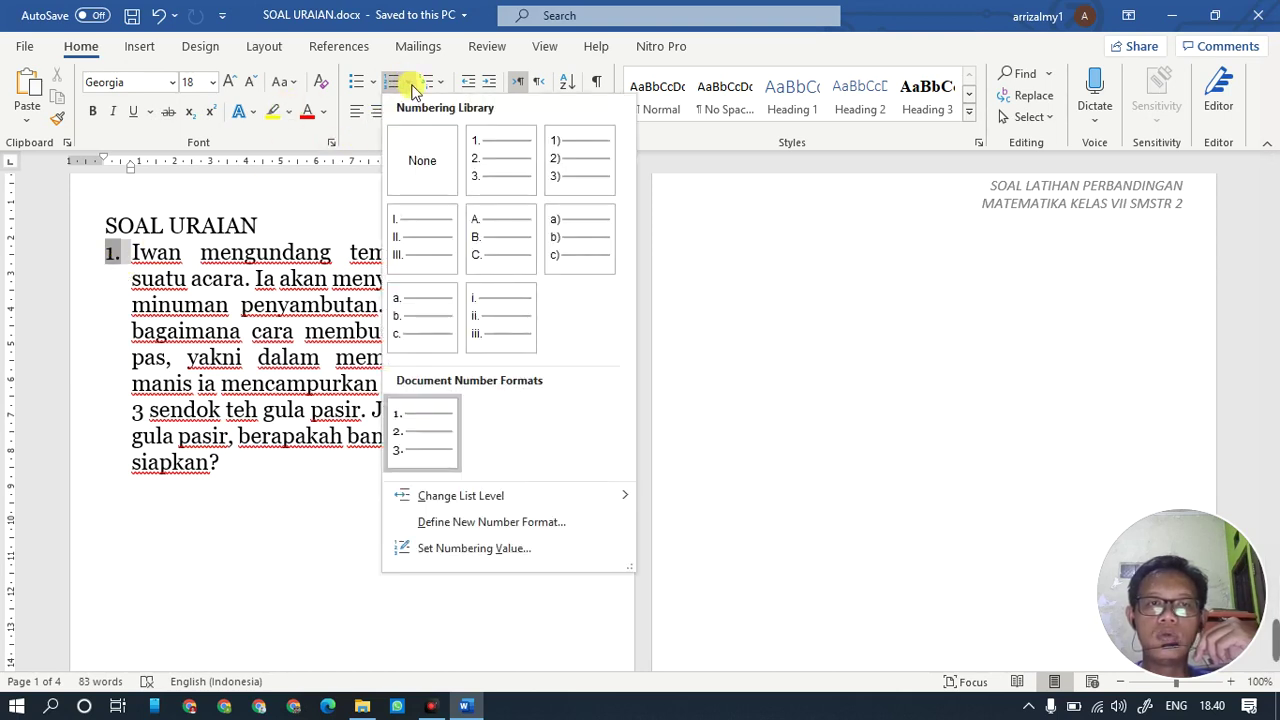
left_click(125, 252)
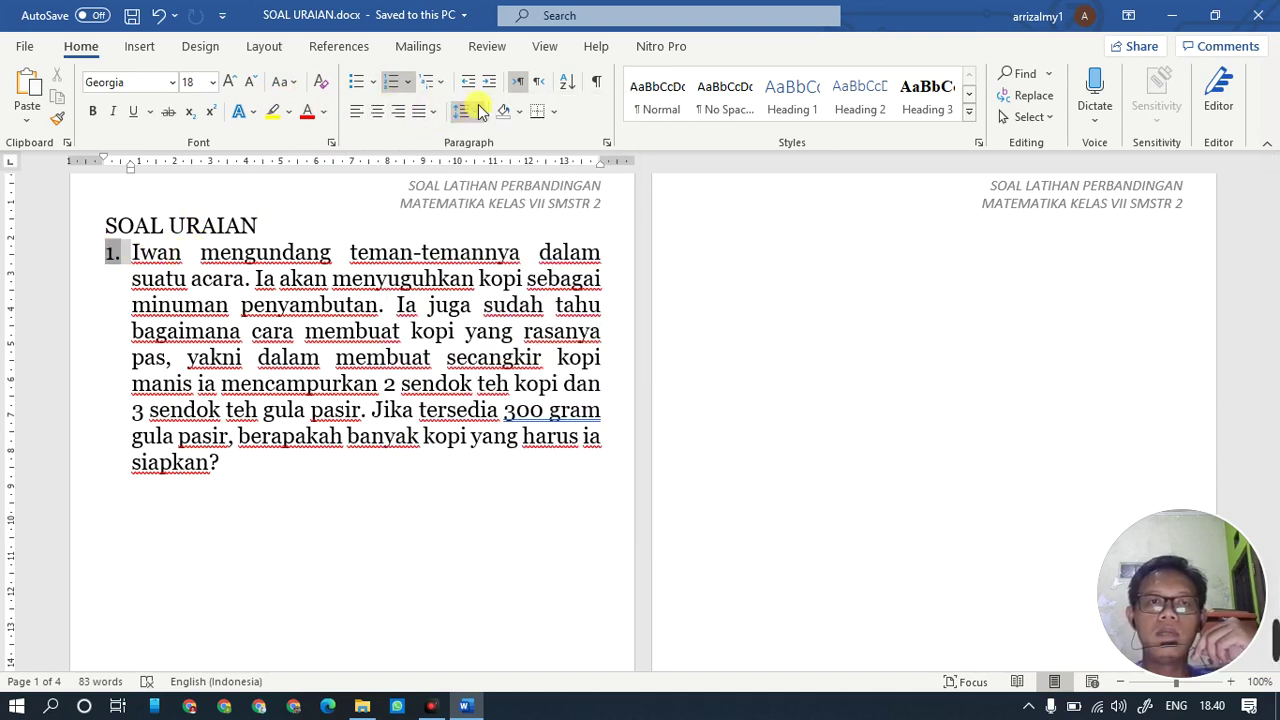
right_click(118, 254)
left_click(247, 455)
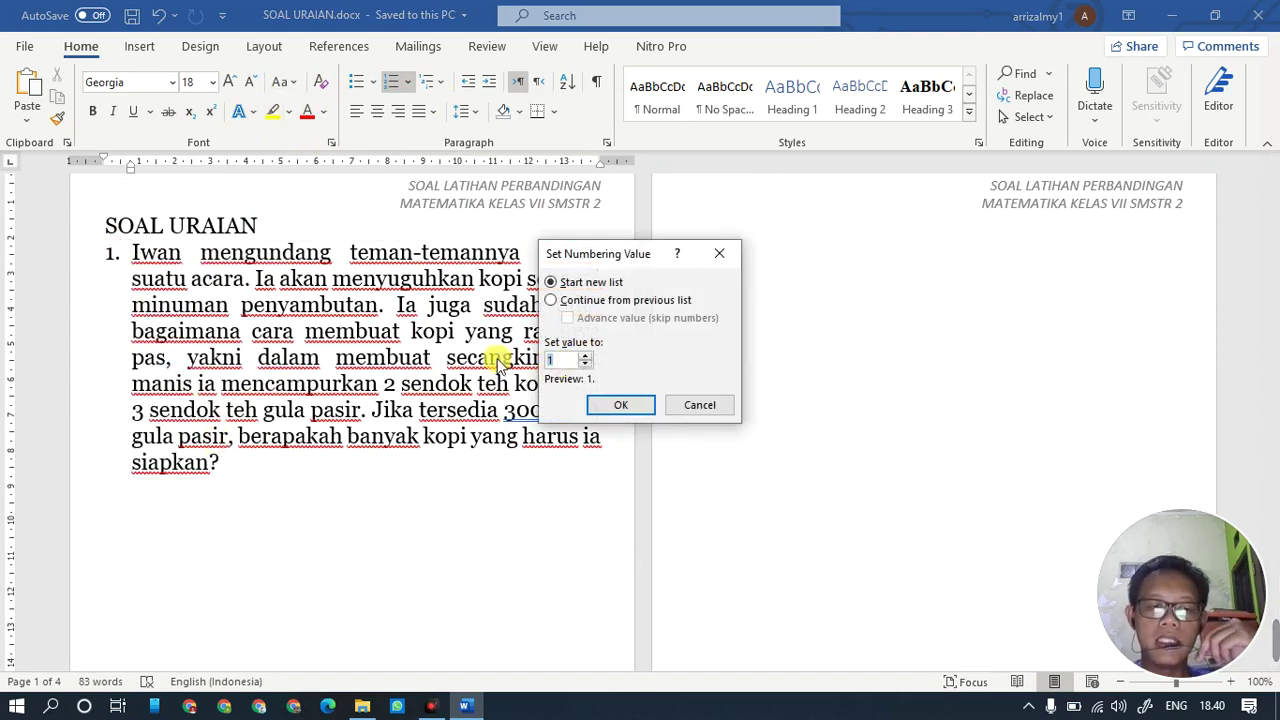
left_click(612, 405)
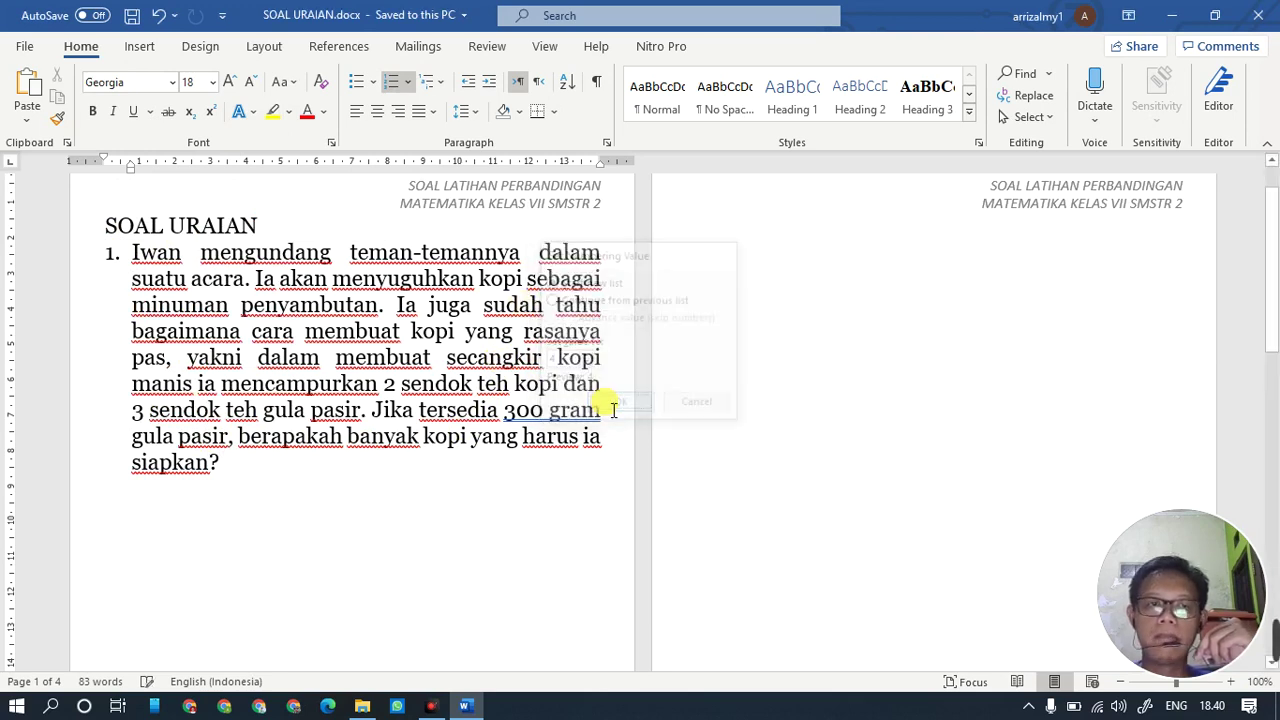
Set the hanging indent of question 5, about the family's ages, to about 1 cm
left_click_drag(125, 160, 103, 160)
scroll(270, 395, "down", 3)
scroll(270, 395, "down", 10)
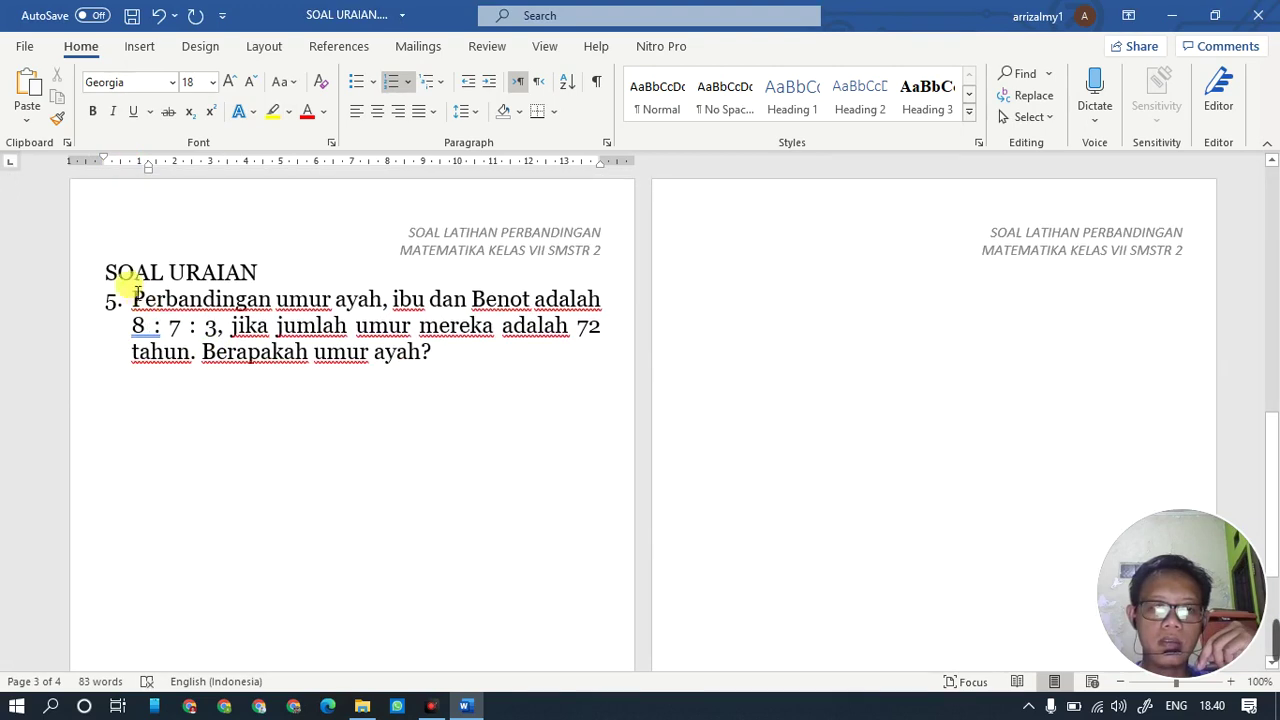
left_click(118, 299)
scroll(137, 294, "up", 10)
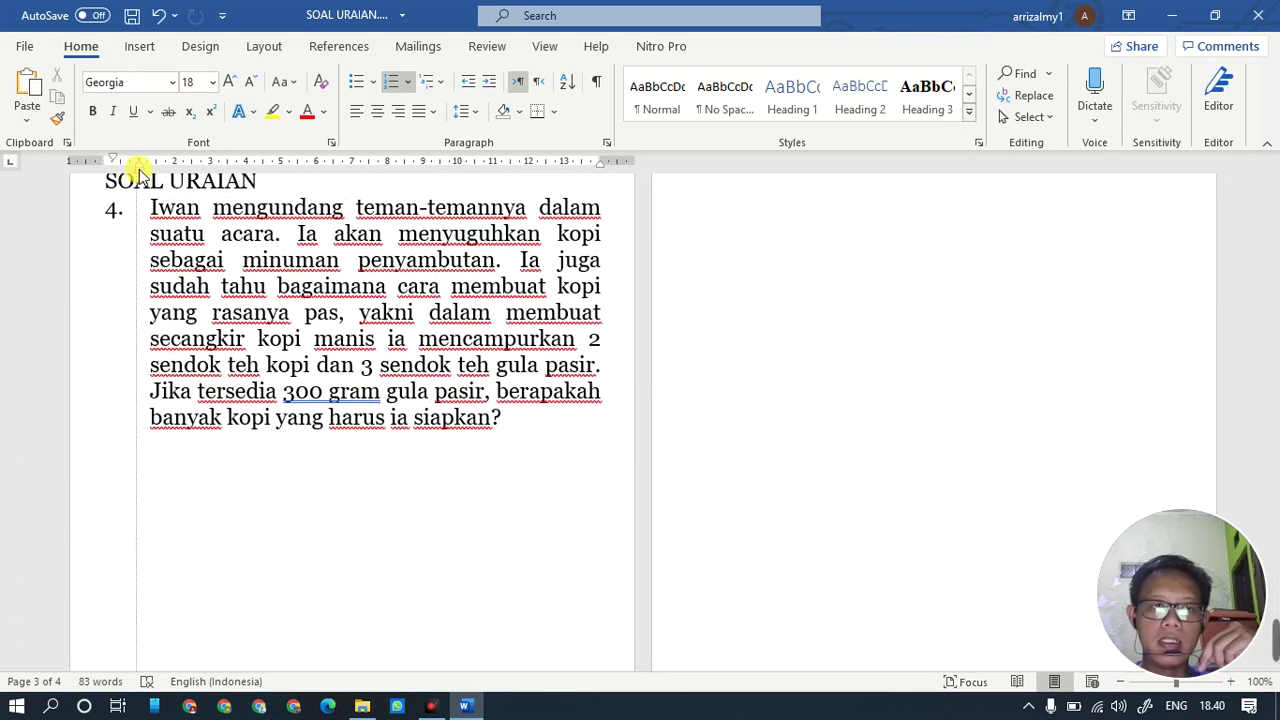
scroll(128, 168, "down", 5)
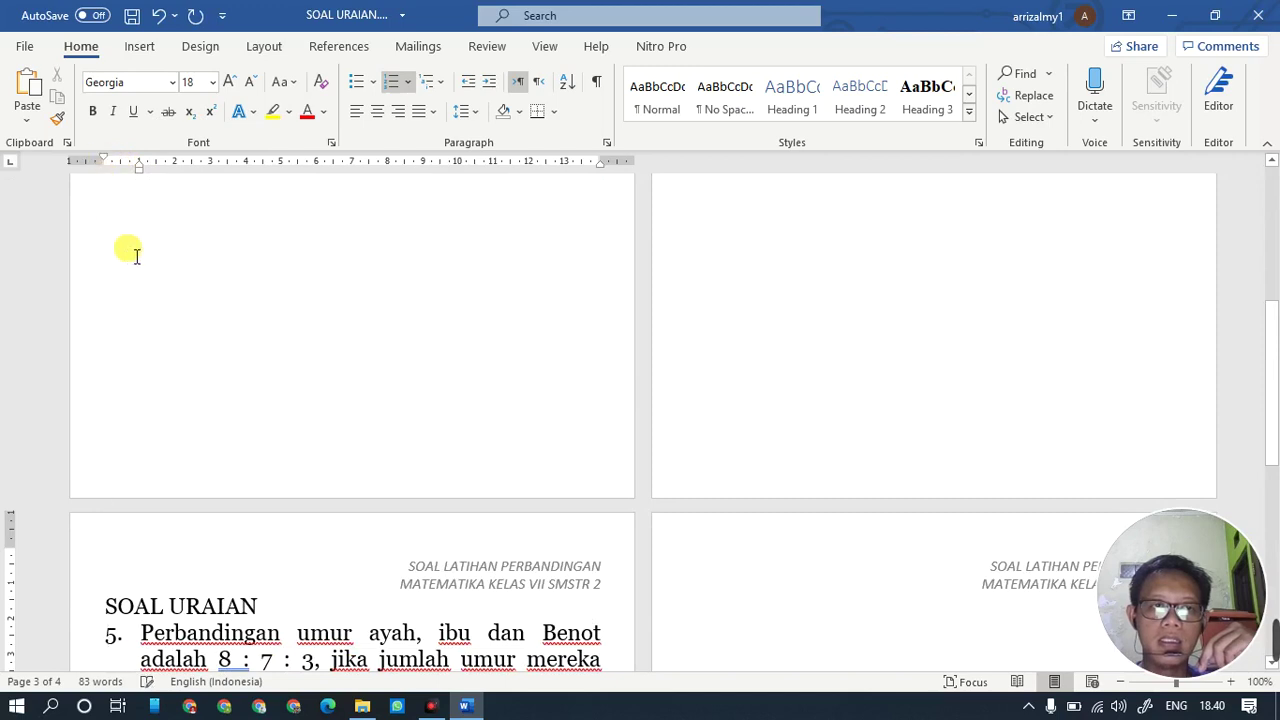
Reduce the hanging indent of question 4 to about 1 cm and save the document
scroll(128, 251, "up", 5)
left_click(145, 314)
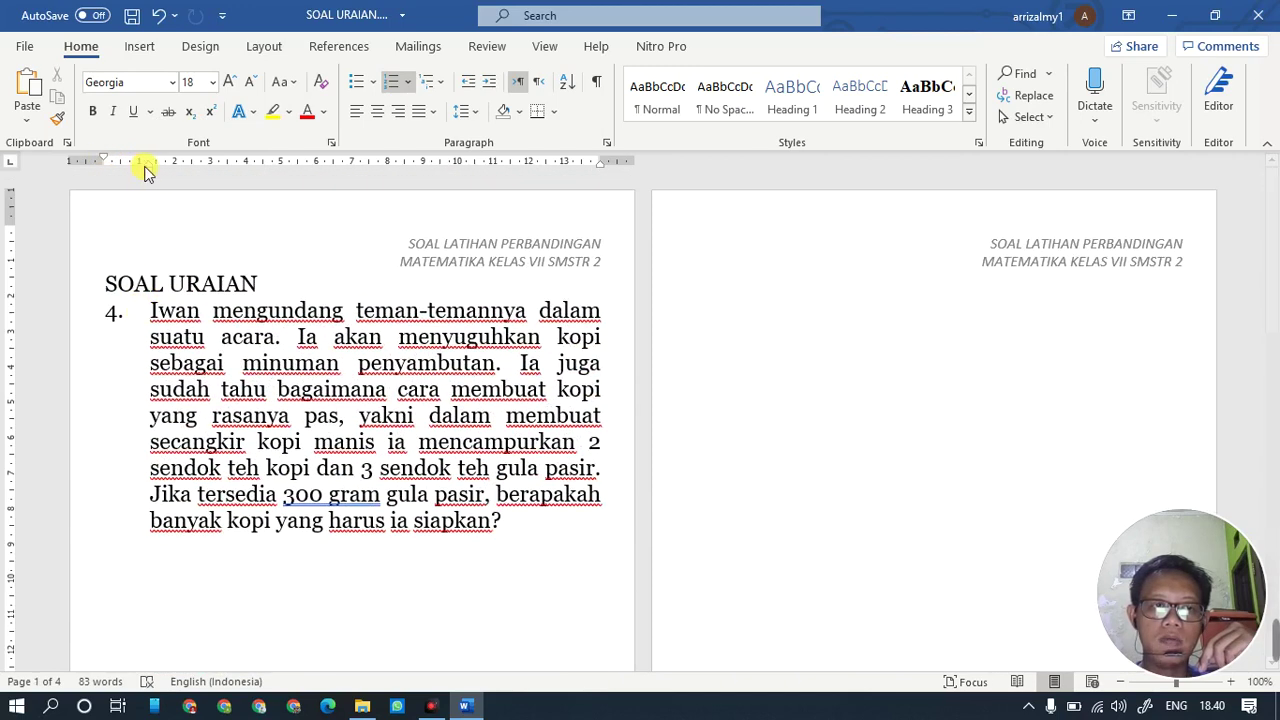
left_click_drag(143, 166, 104, 162)
left_click(872, 407)
scroll(870, 420, "down", 12)
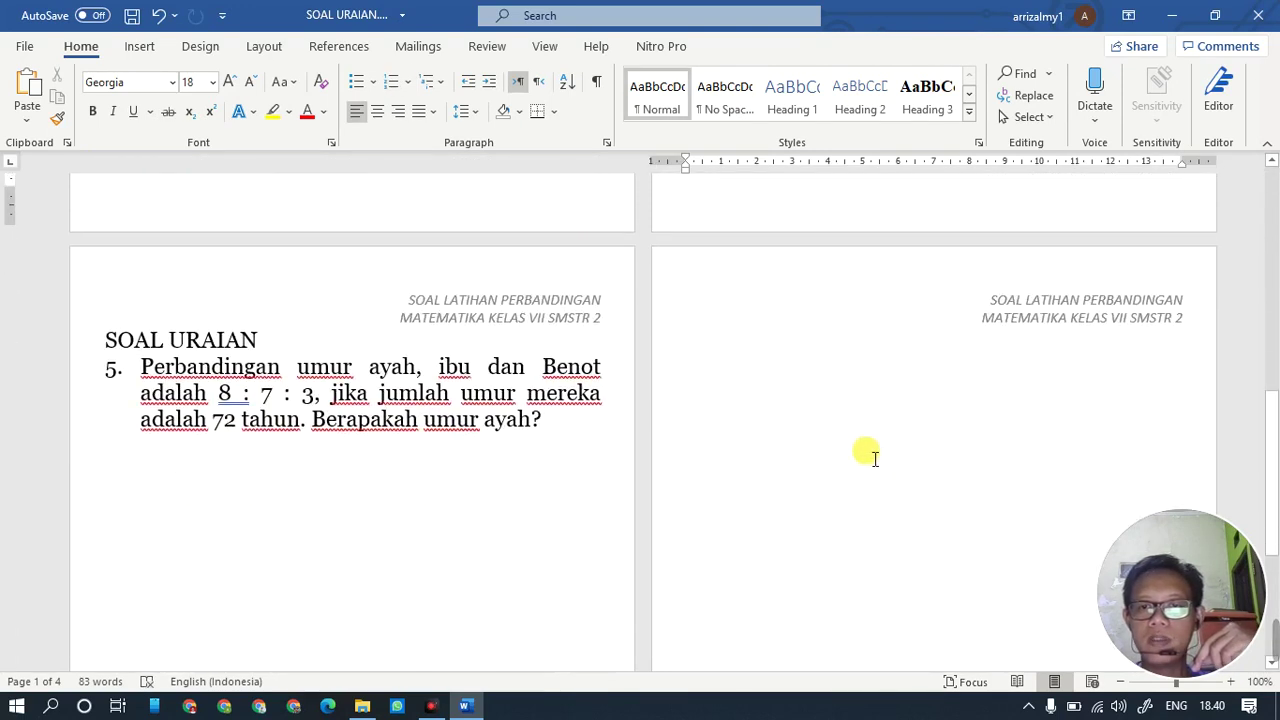
scroll(860, 455, "up", 5)
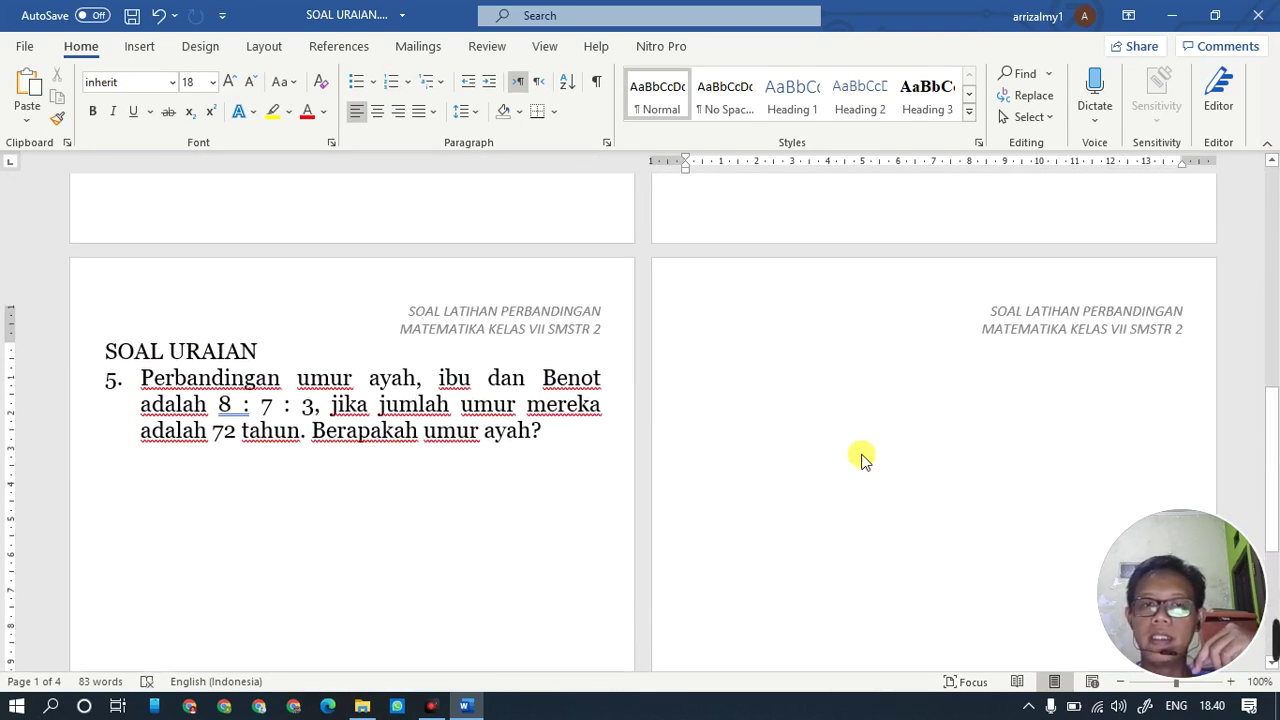
left_click(133, 15)
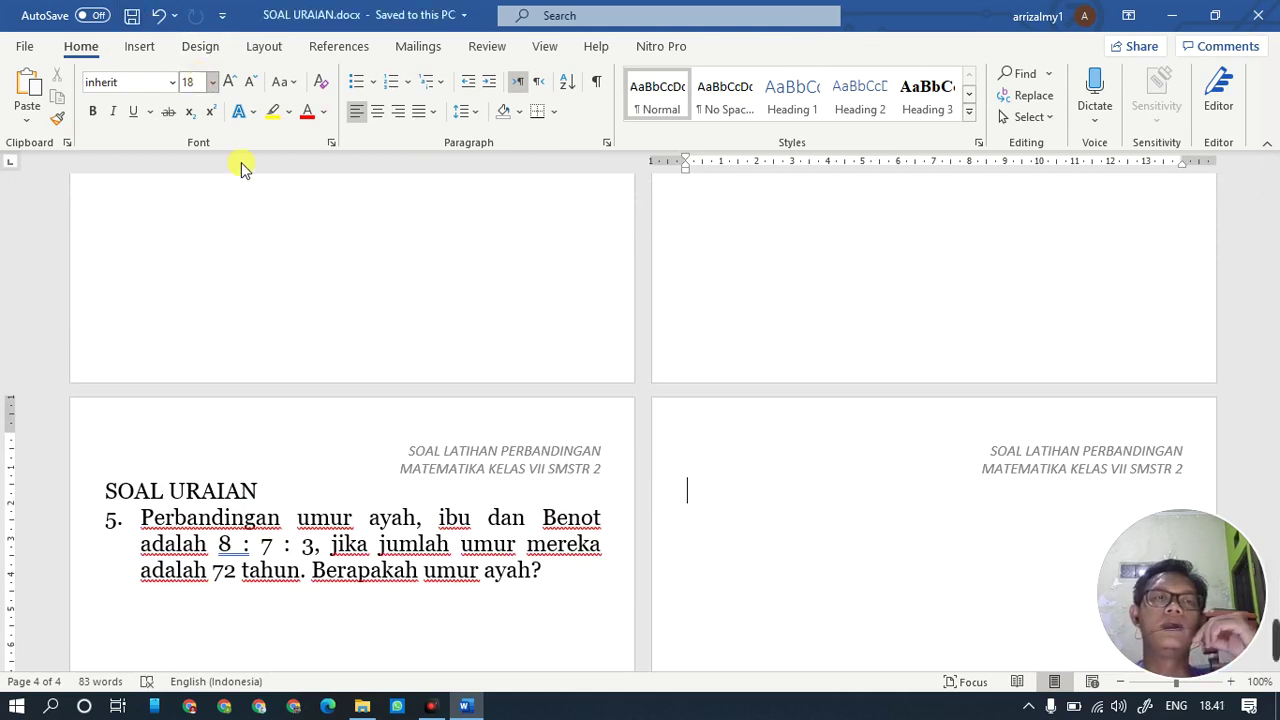
Save a PDF copy of the document as SOAL URAIAN in the GESCHOOL folder, replacing the existing PDF, and close the document
scroll(440, 300, "up", 3)
scroll(443, 300, "up", 4)
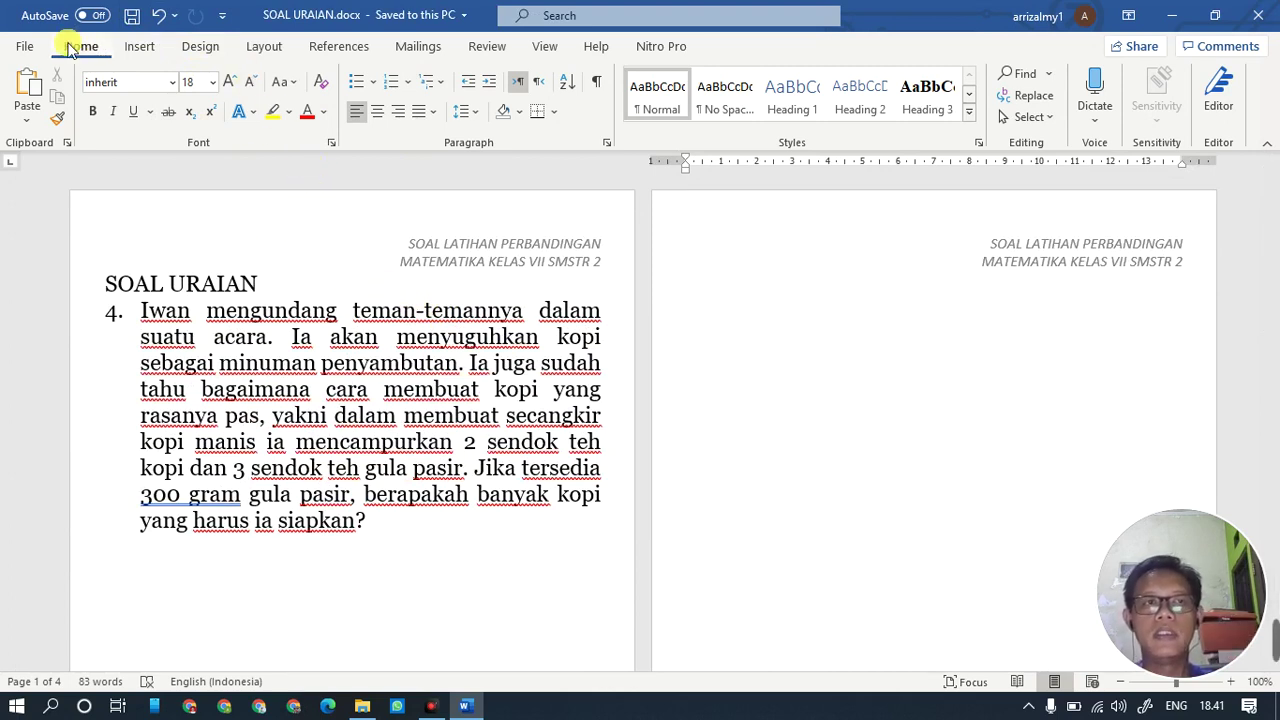
left_click(20, 54)
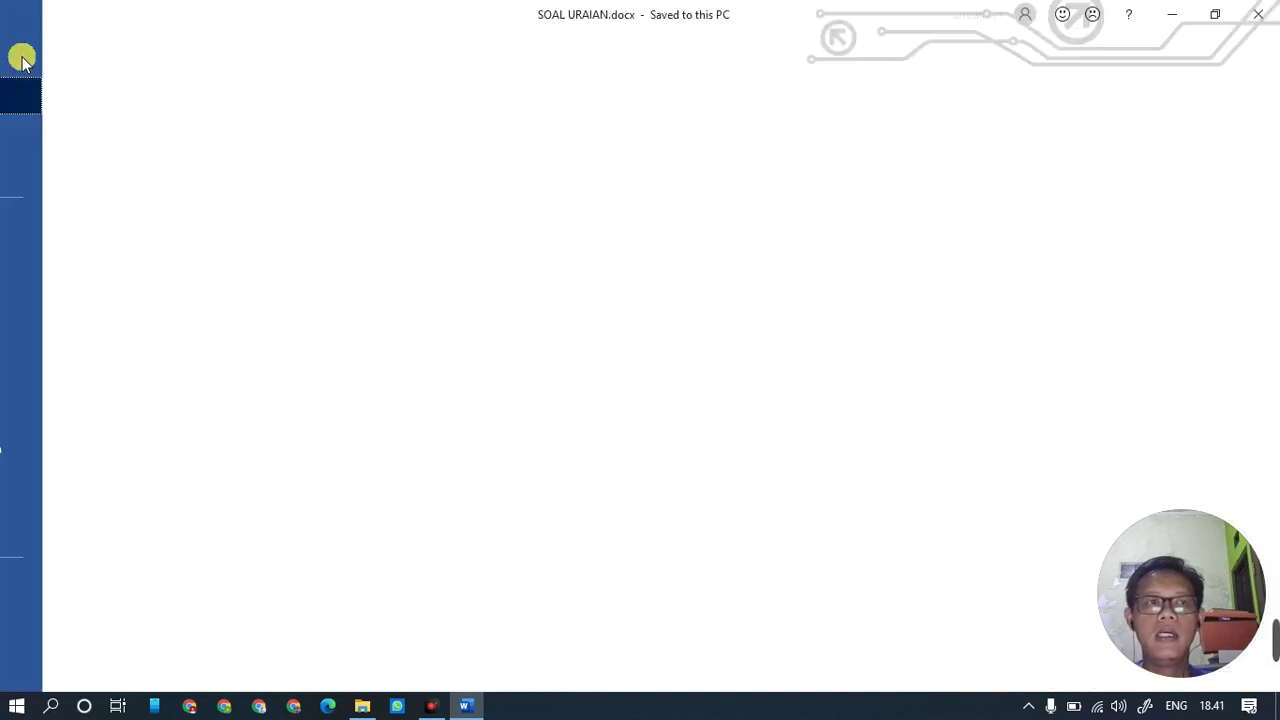
left_click(70, 300)
left_click(600, 170)
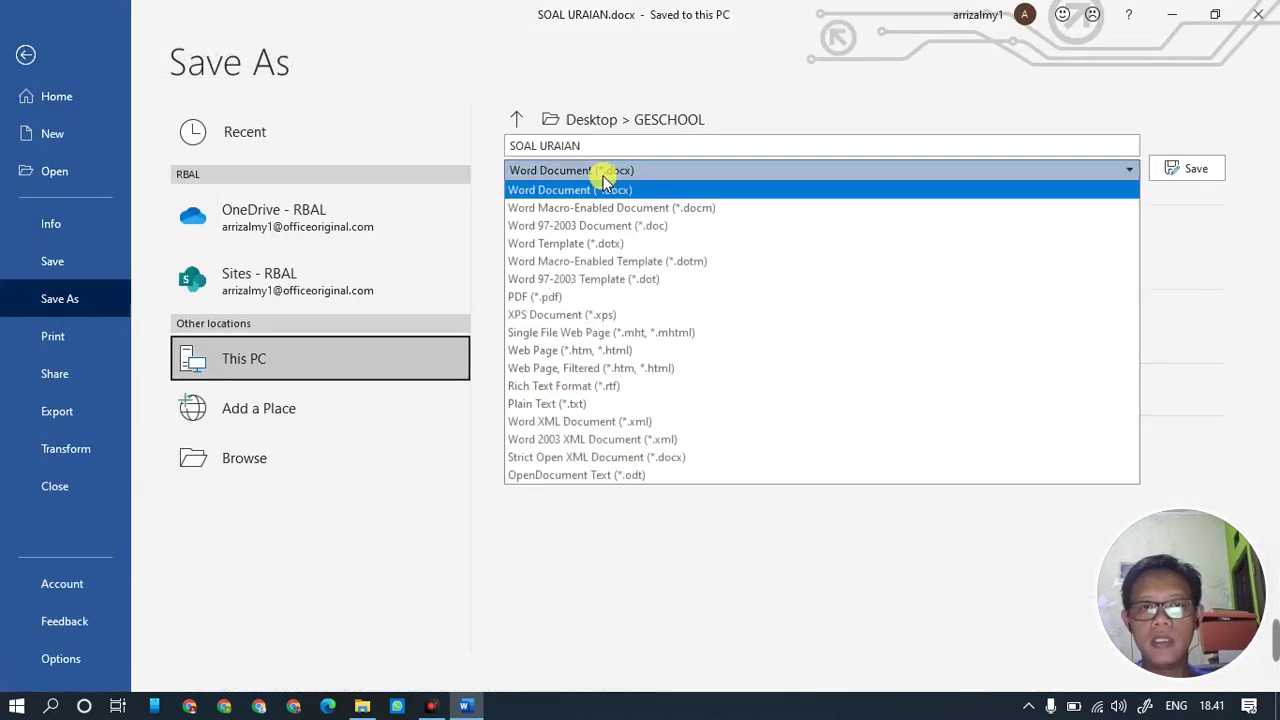
left_click(594, 298)
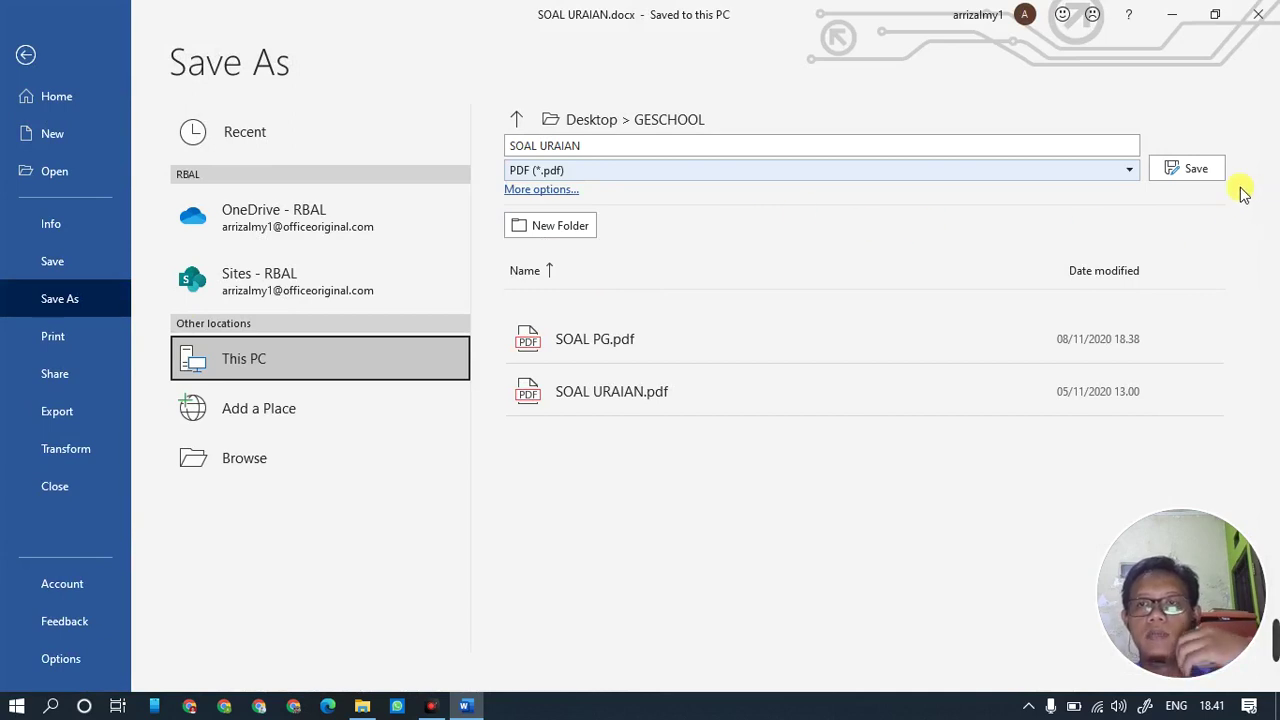
left_click(1190, 169)
left_click(575, 405)
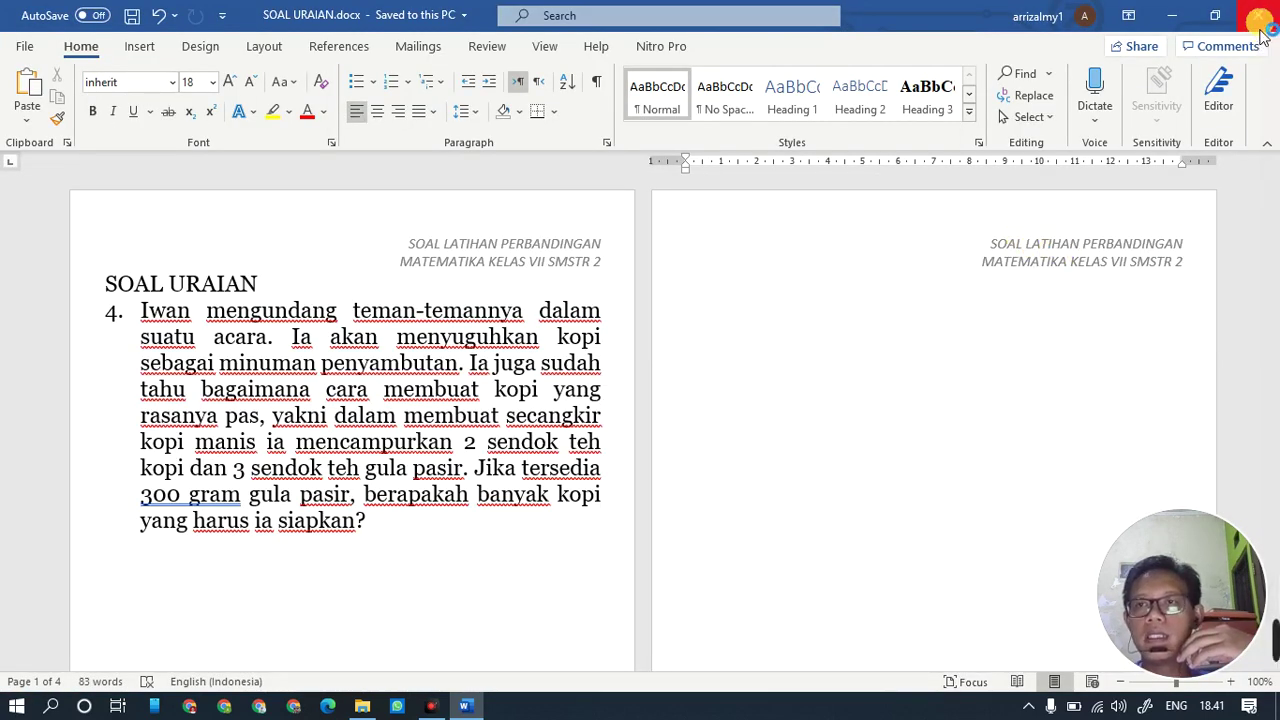
left_click(1259, 30)
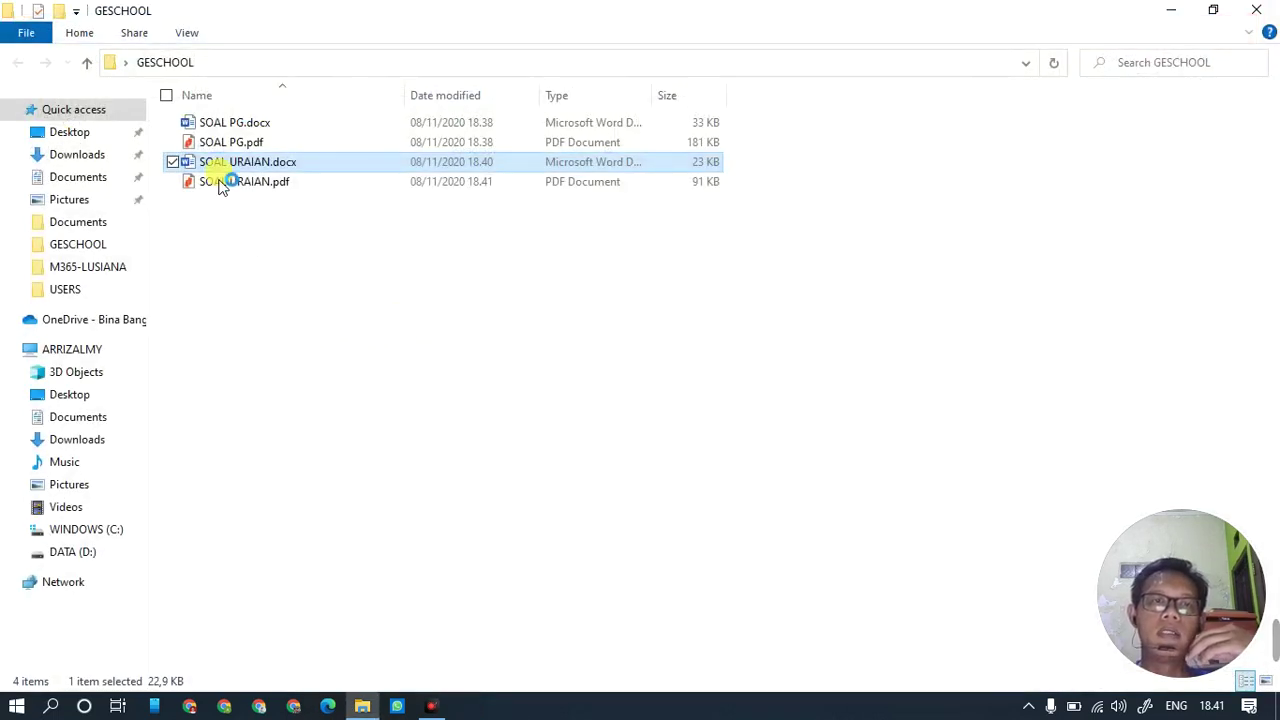
Switch to Chrome in a maximized window and open the geschool.net login page
left_click(330, 250)
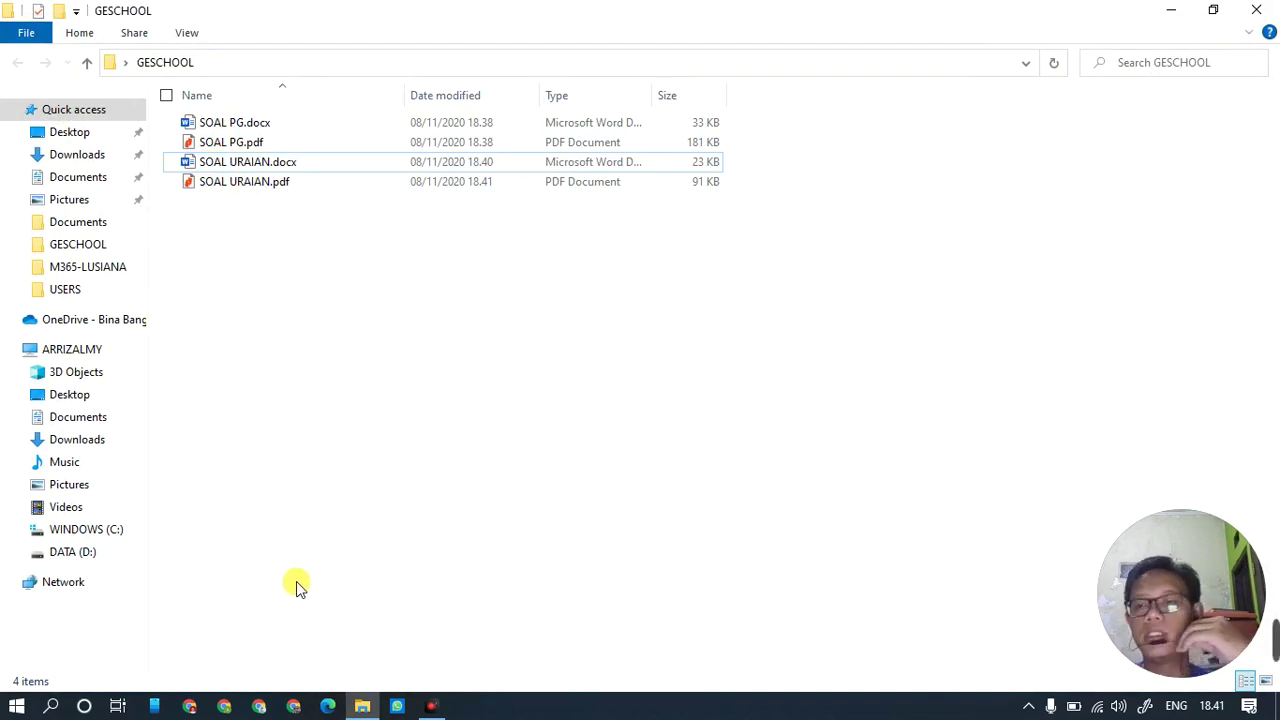
left_click(190, 706)
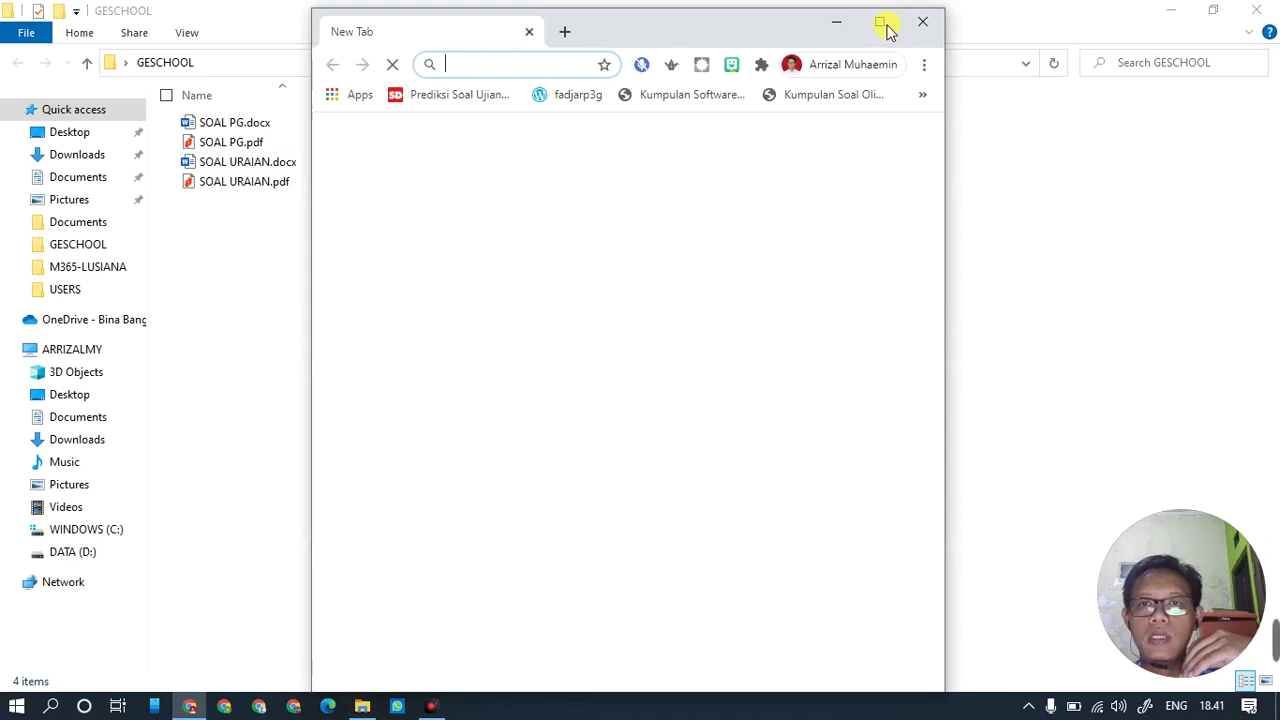
left_click(884, 25)
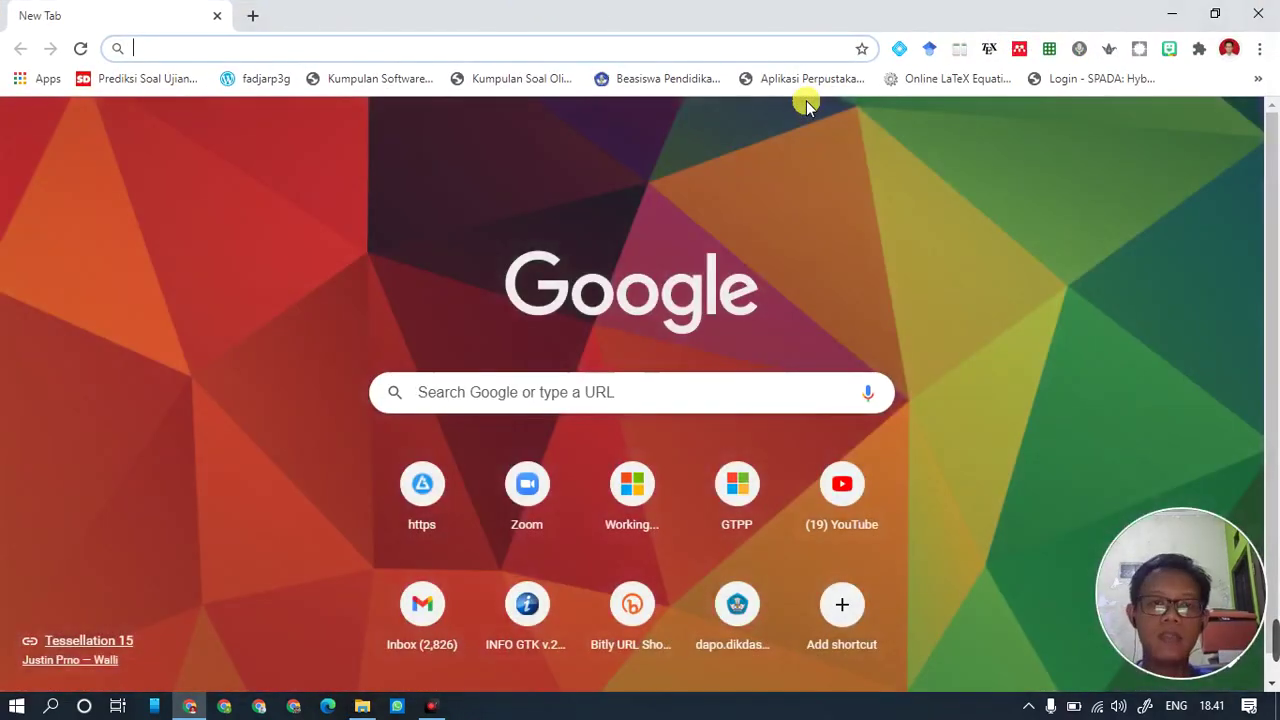
type("g")
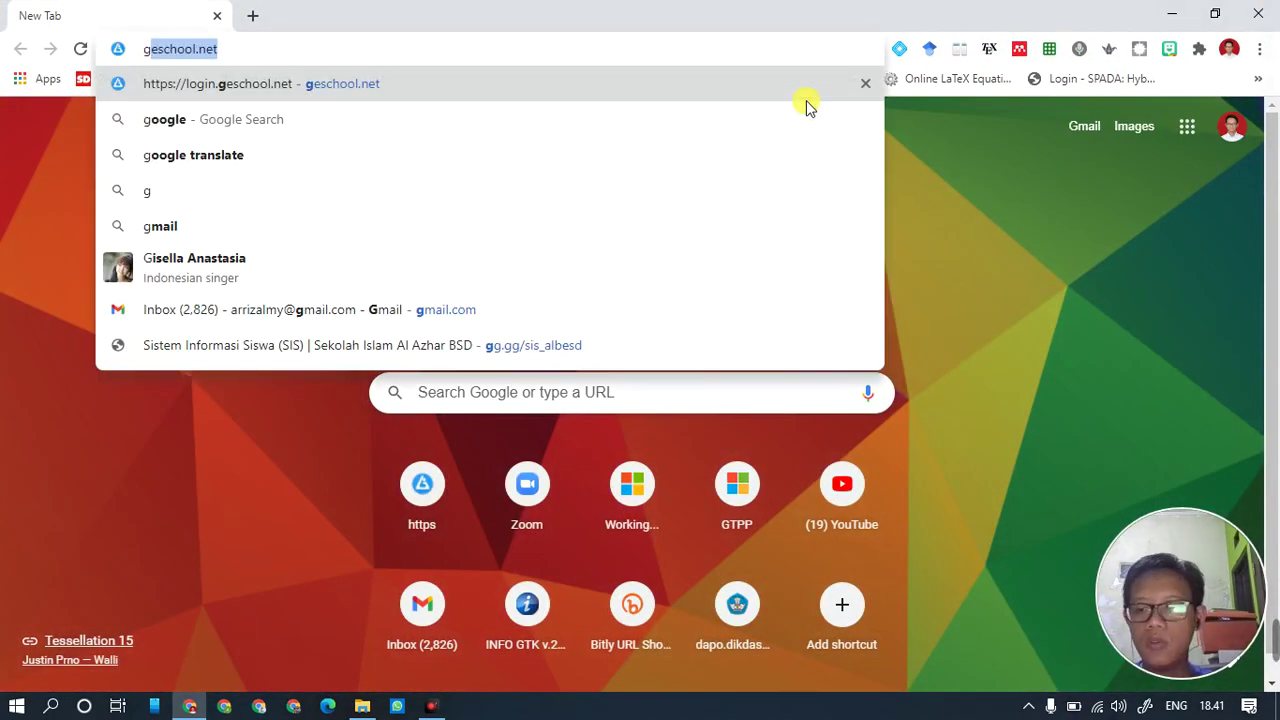
key("Return")
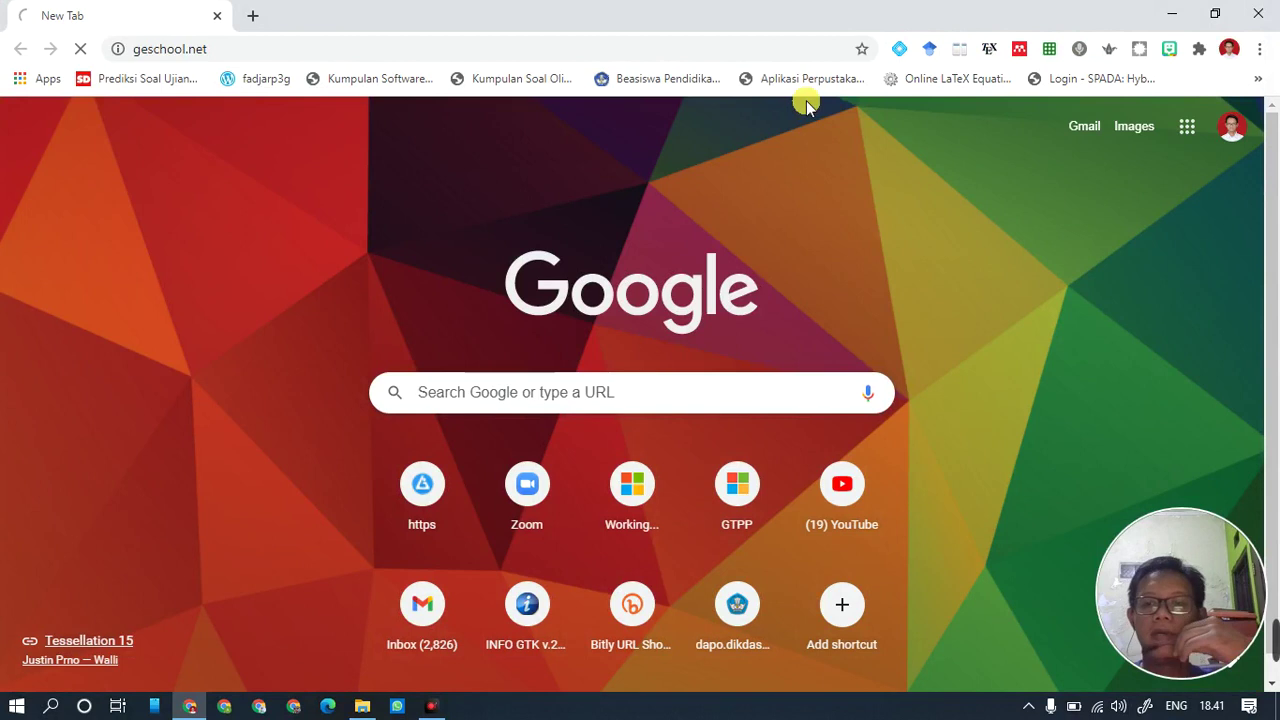
left_click(237, 52)
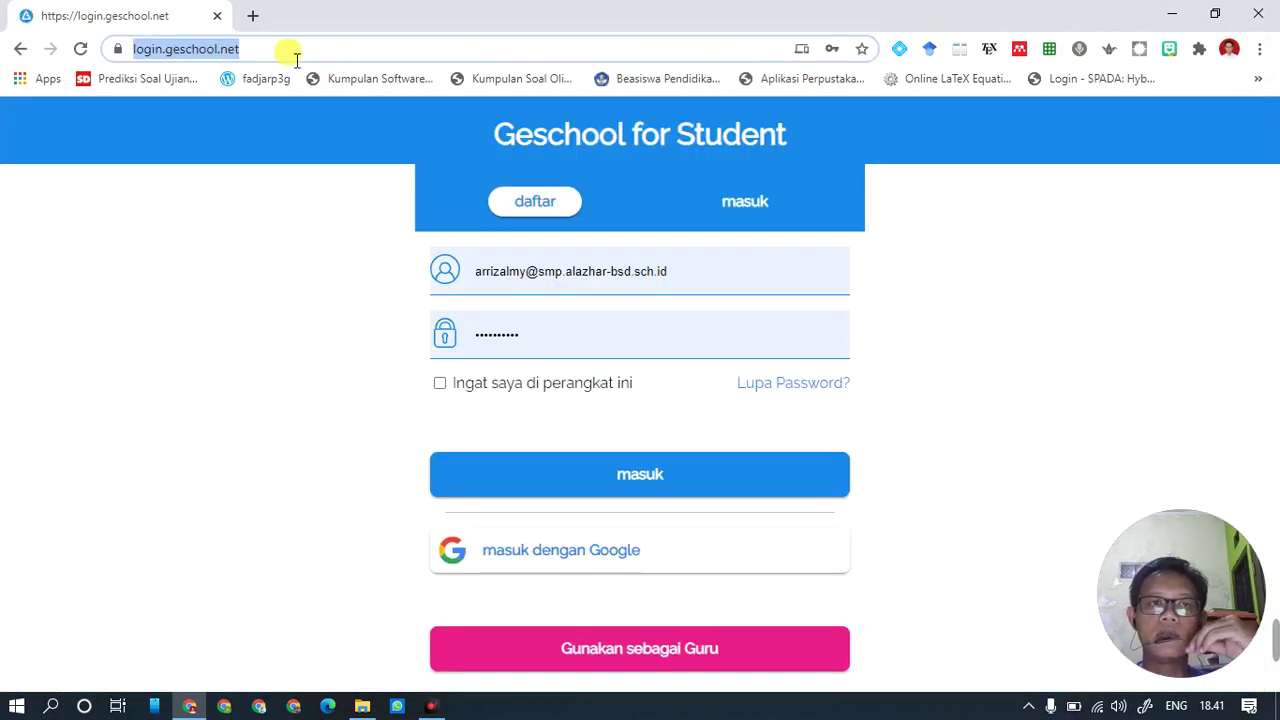
left_click(335, 267)
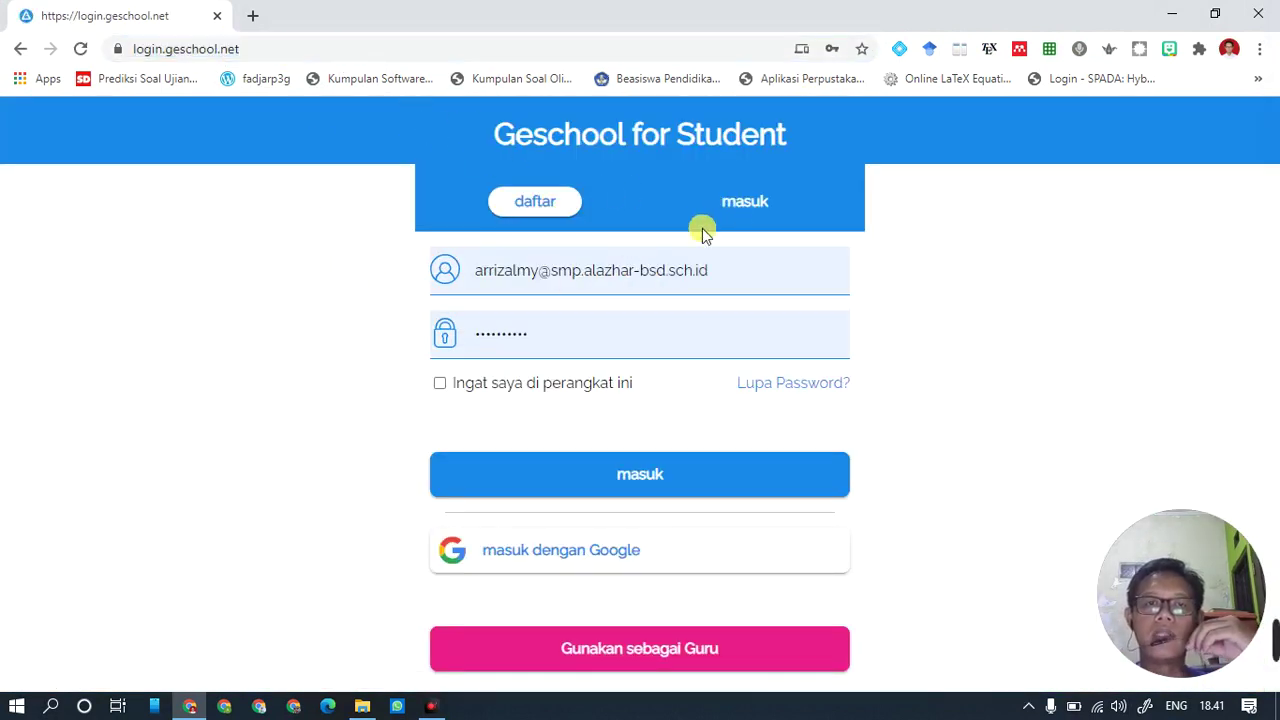
Switch the login page to teacher use and sign in with the prefilled school account
left_click(699, 652)
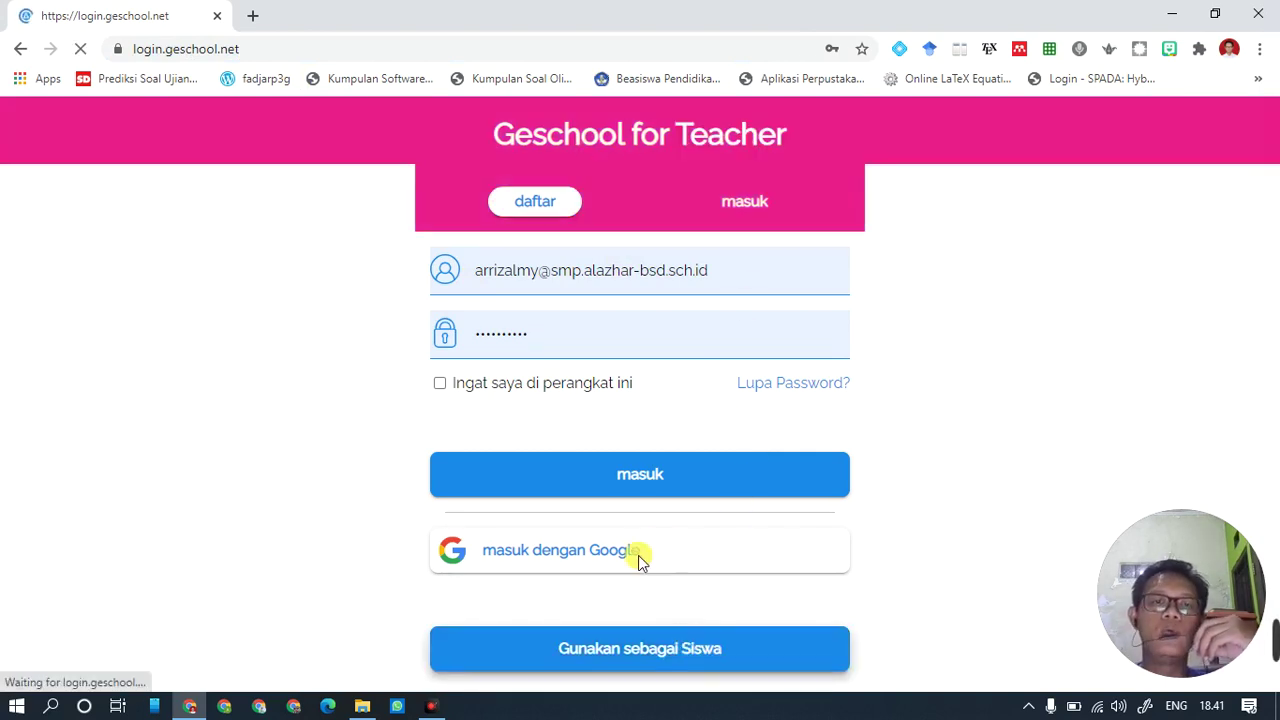
left_click(746, 269)
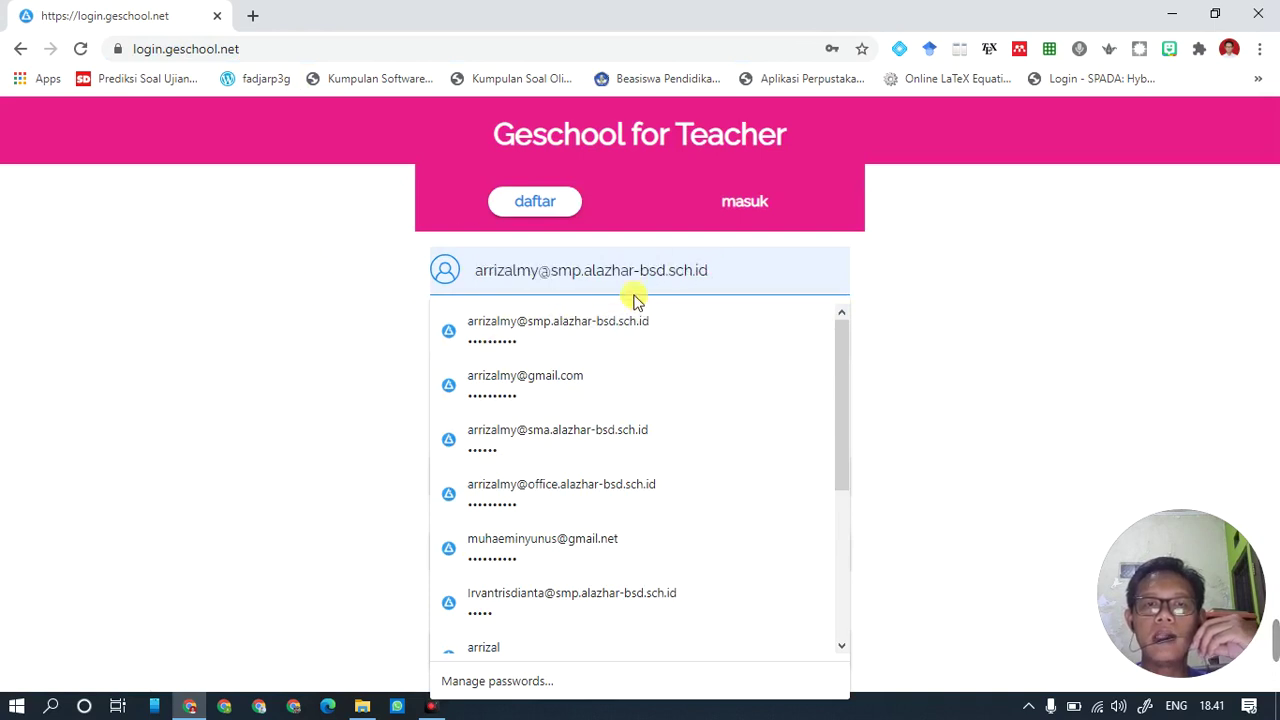
left_click(870, 292)
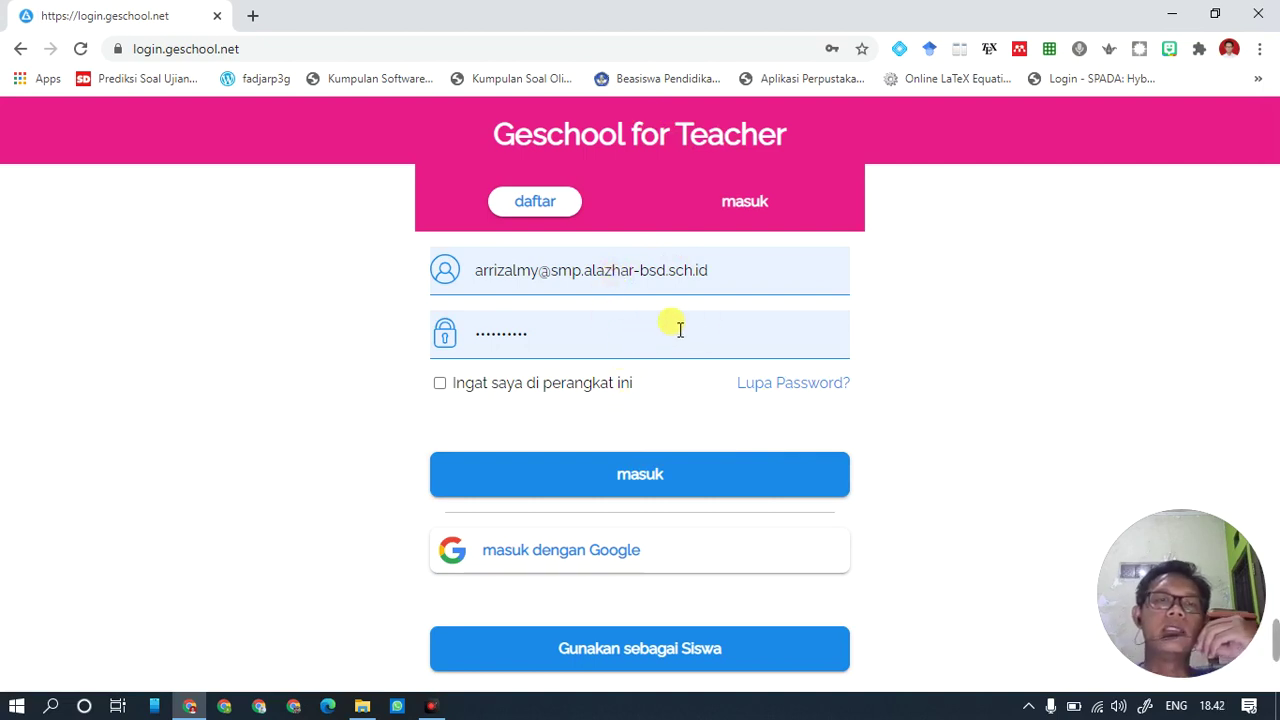
left_click(706, 484)
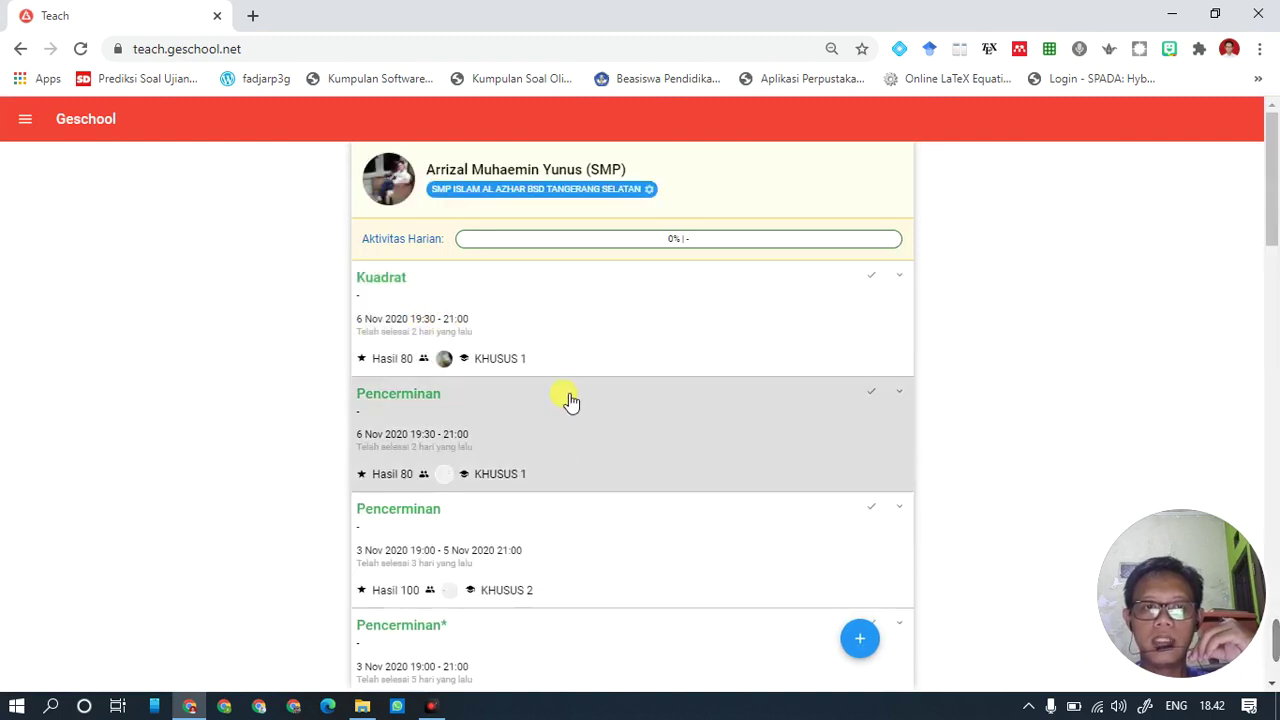
Open the Tryout library and start creating a new tryout from a PDF file
left_click(22, 122)
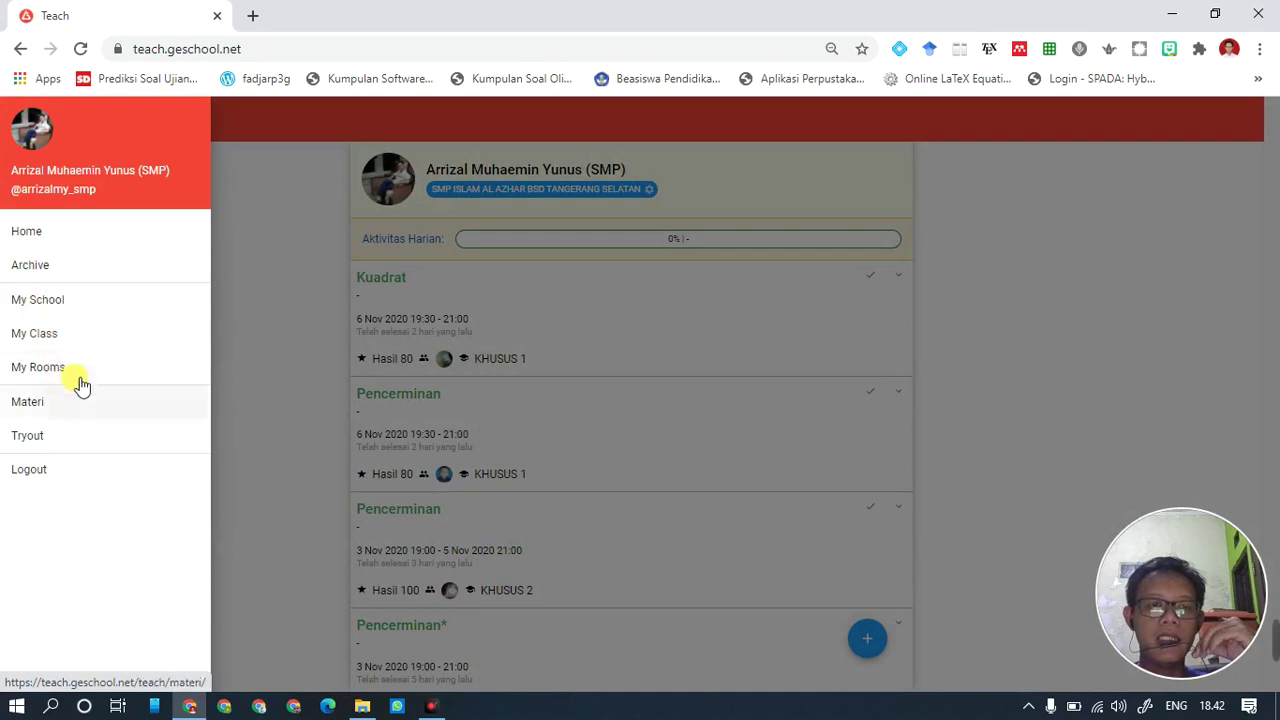
left_click(62, 436)
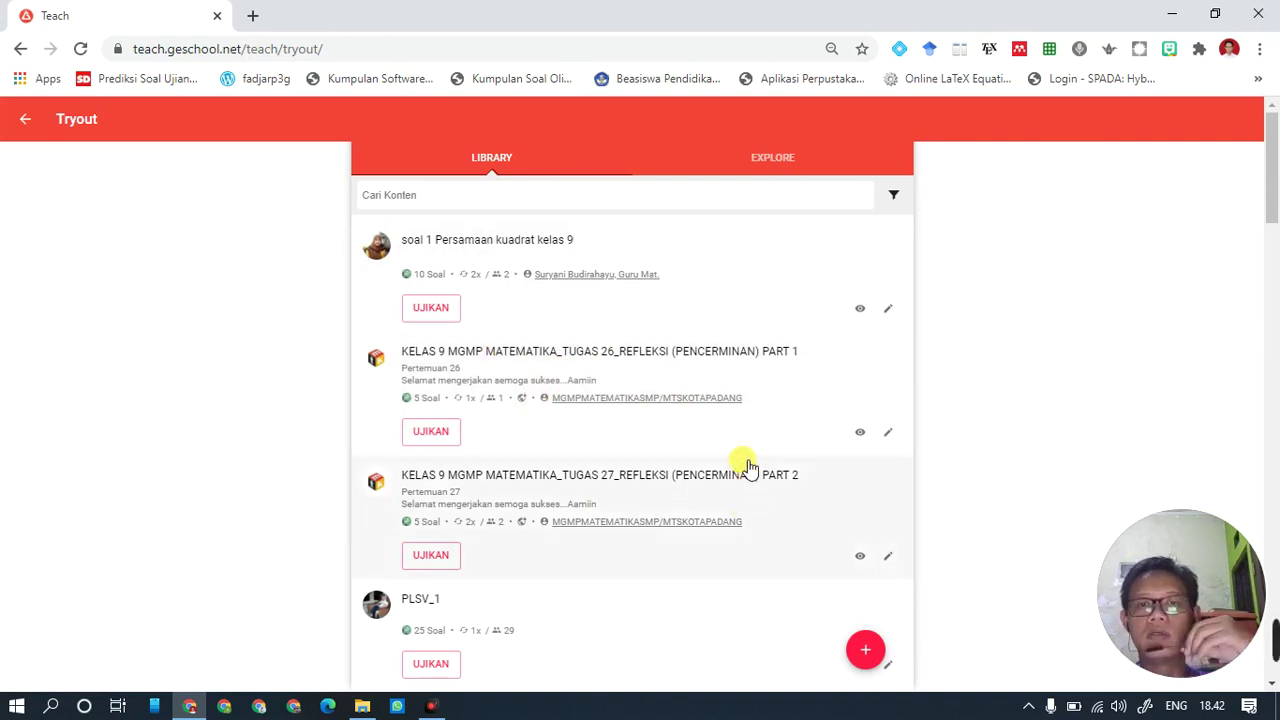
left_click(866, 653)
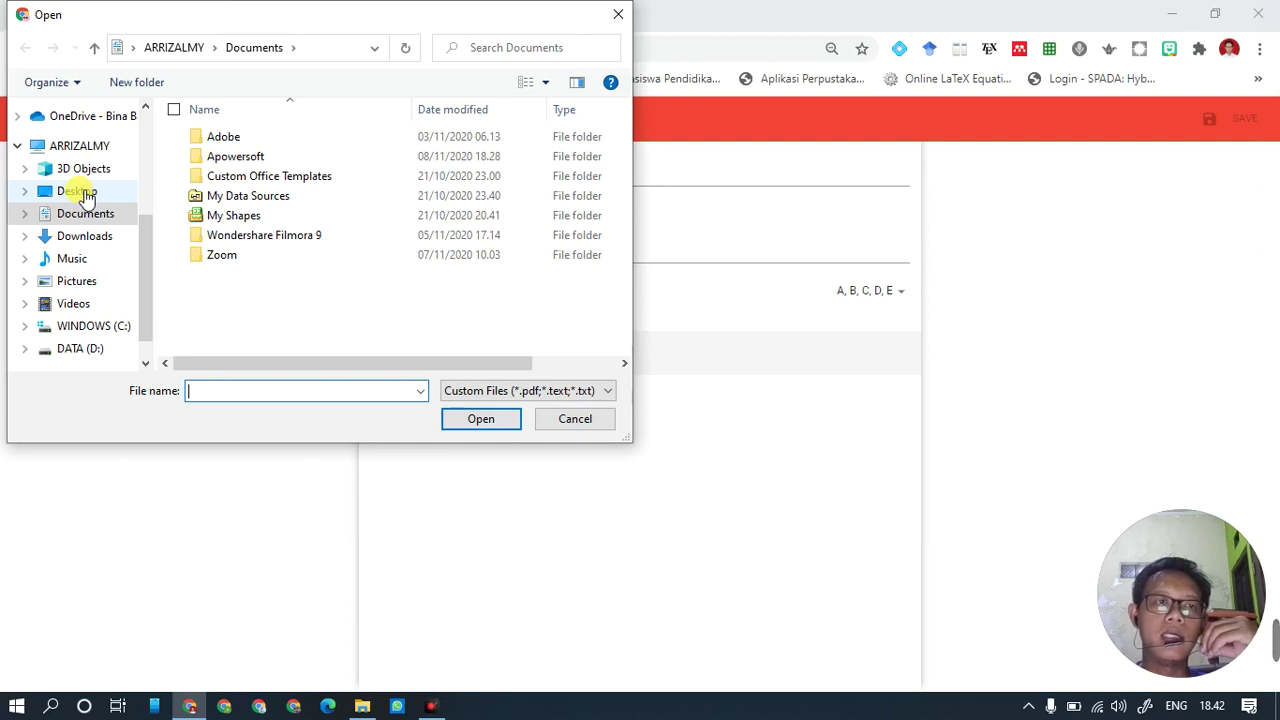
Load SOAL PG.pdf from the GESCHOOL folder on the Desktop as the tryout's question file
left_click(86, 192)
double_click(217, 177)
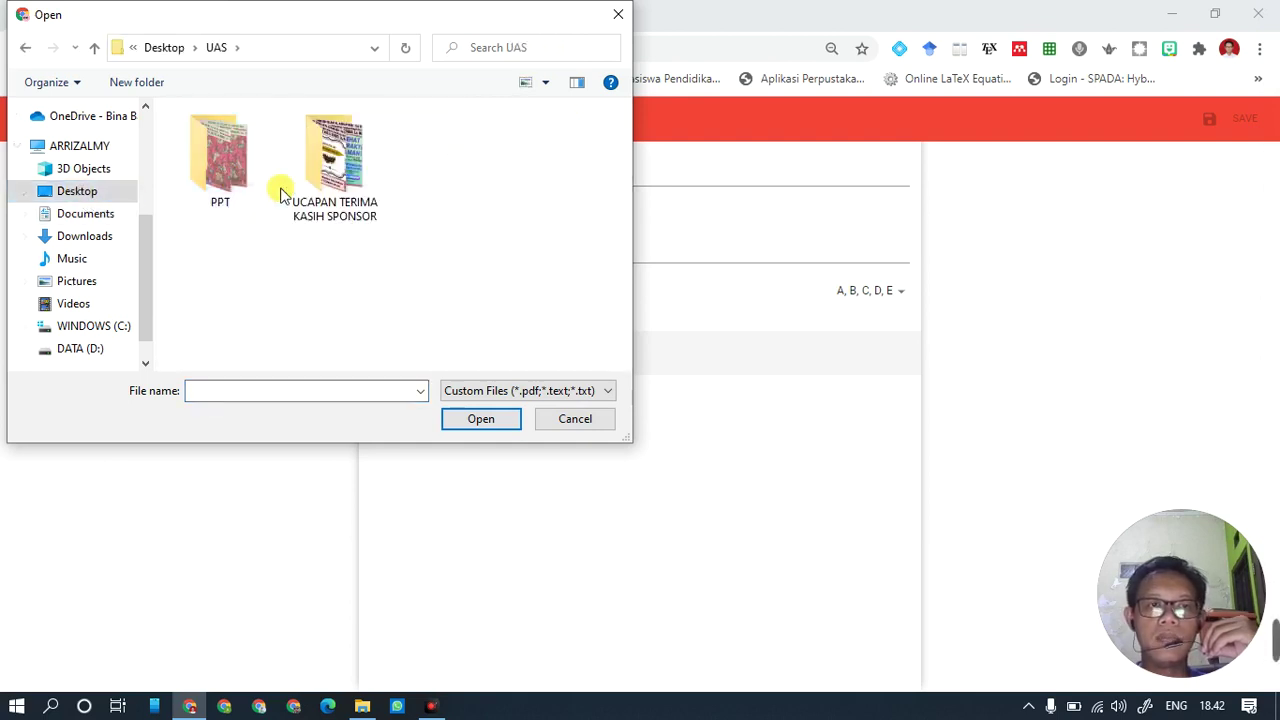
left_click(92, 47)
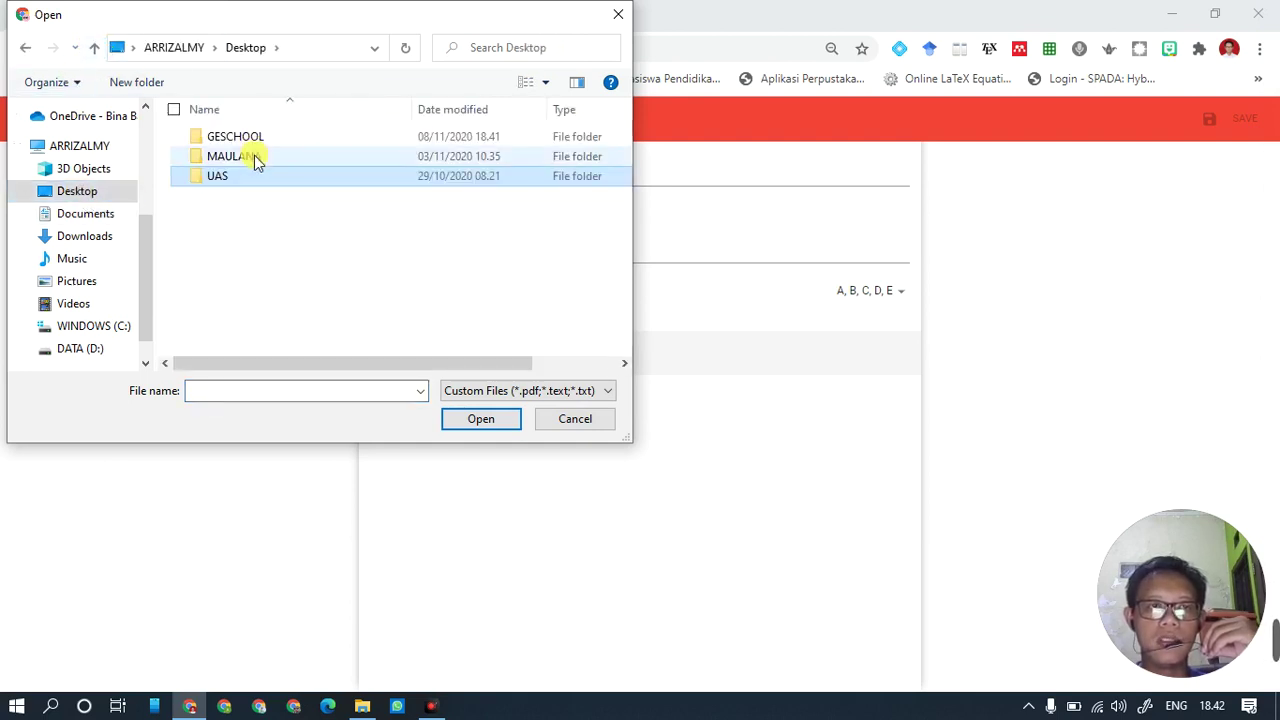
double_click(251, 137)
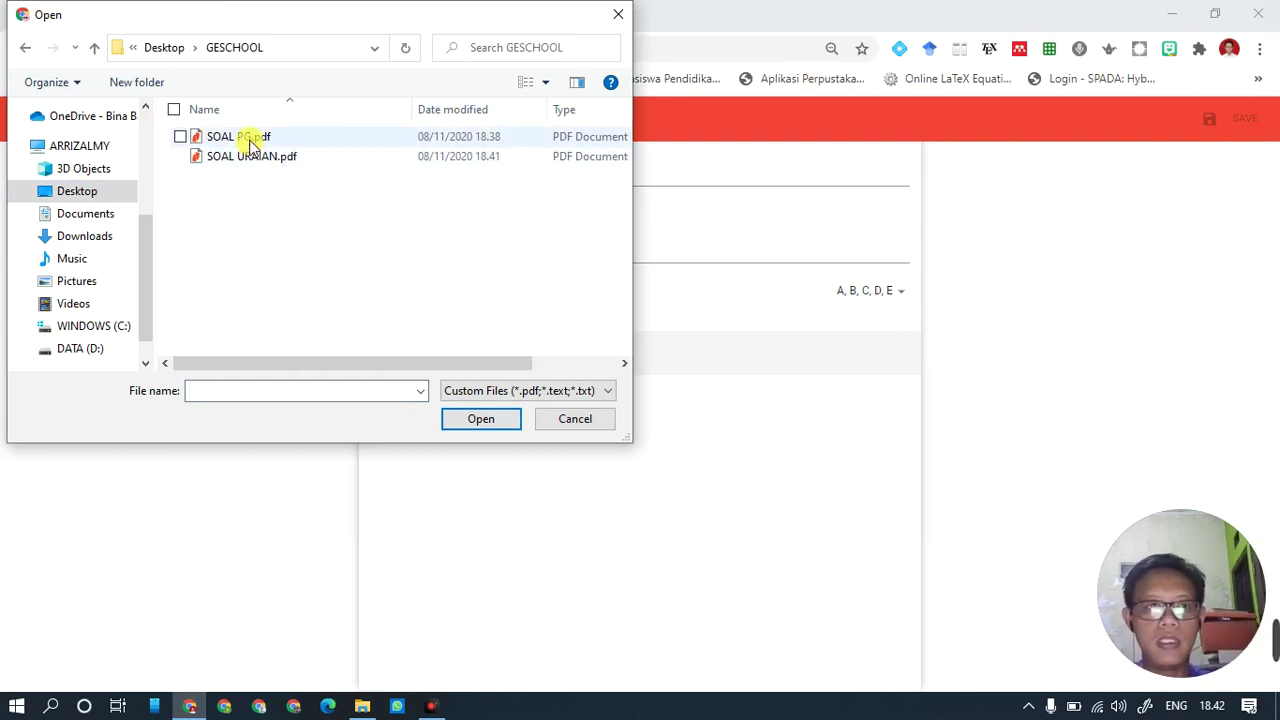
double_click(251, 143)
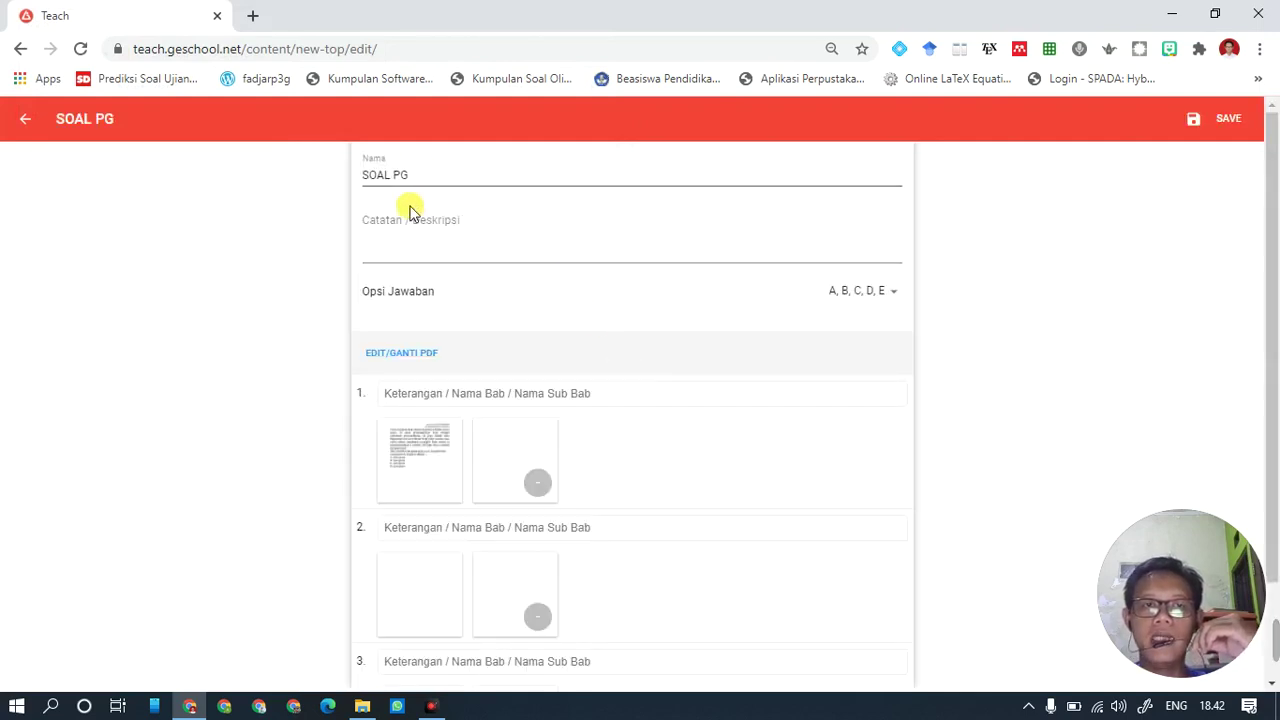
Set the tryout's answer options to A, B, C, D, leaving the description empty
left_click(412, 249)
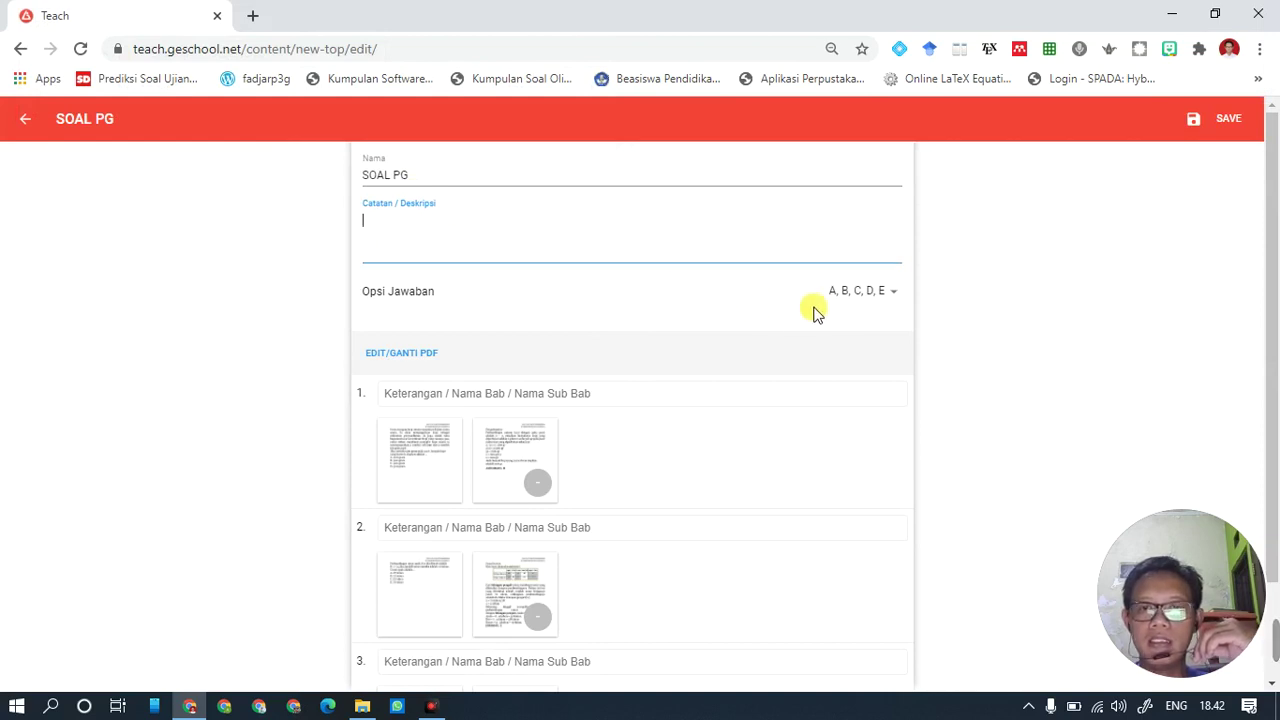
left_click(877, 295)
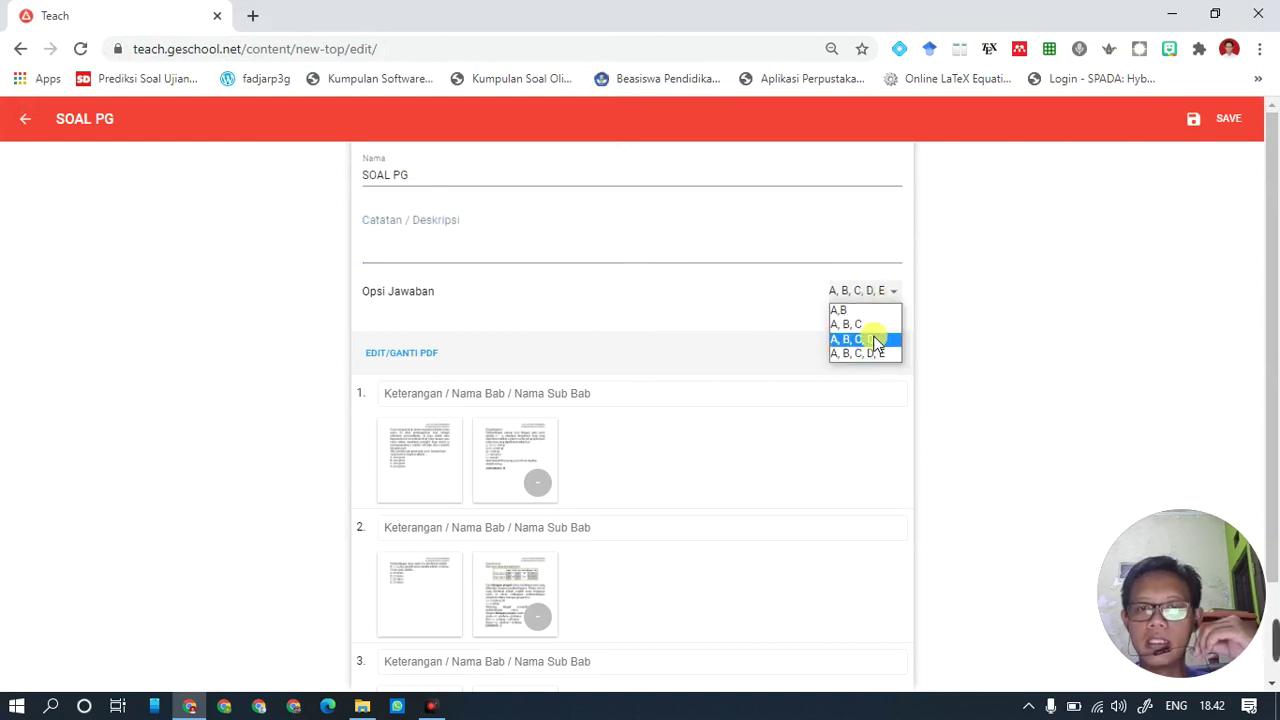
left_click(874, 341)
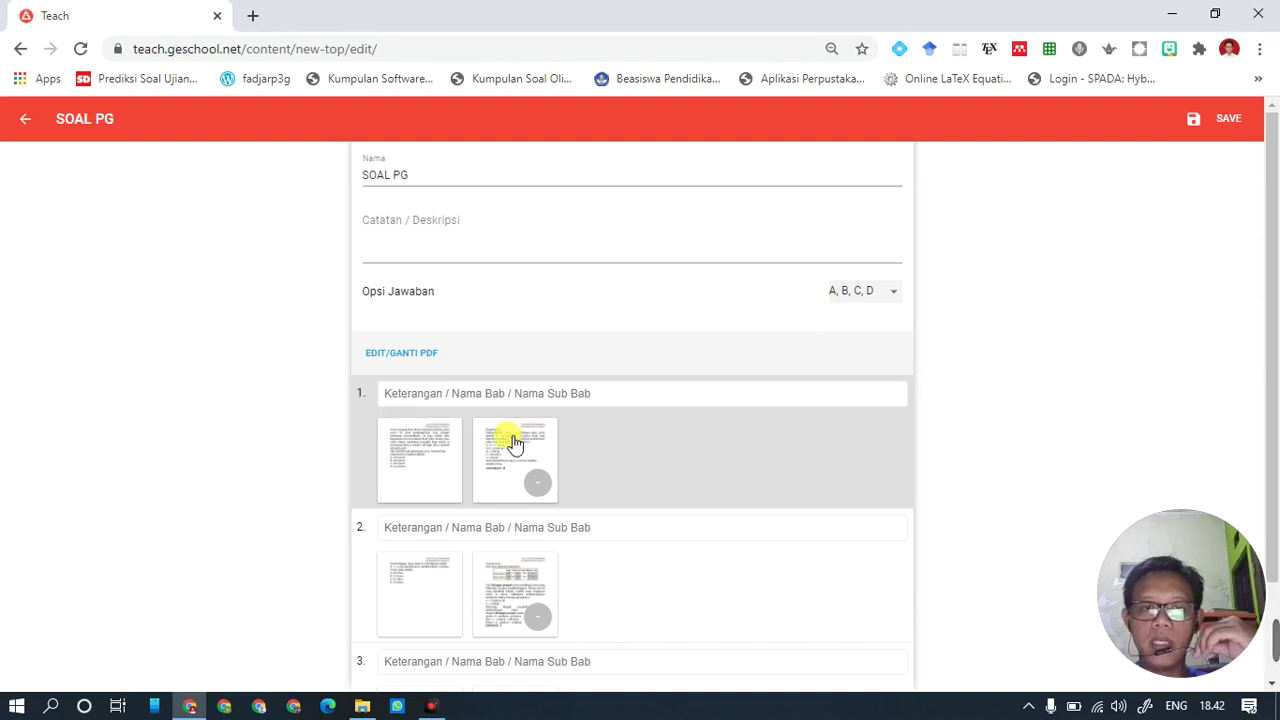
Set the answer keys in the page preview to B for question 1, C for question 2 and A for question 3
scroll(520, 443, "down", 1)
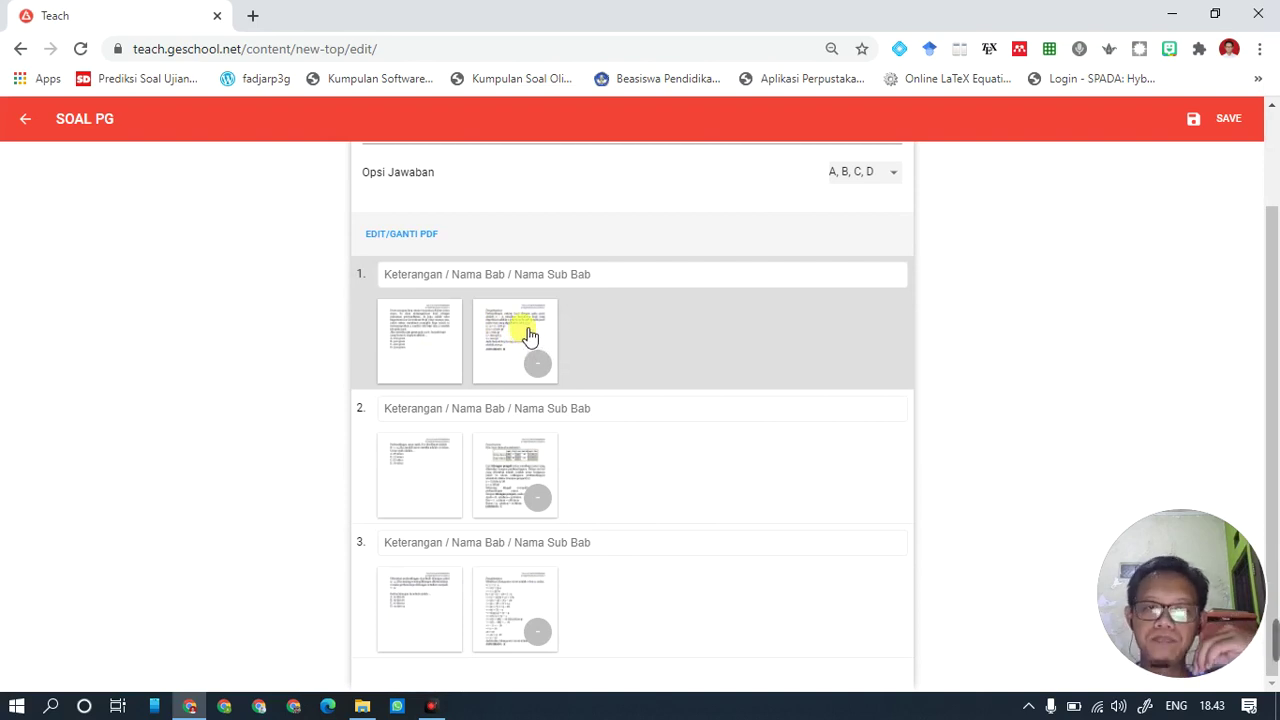
left_click(529, 337)
scroll(700, 420, "down", 3)
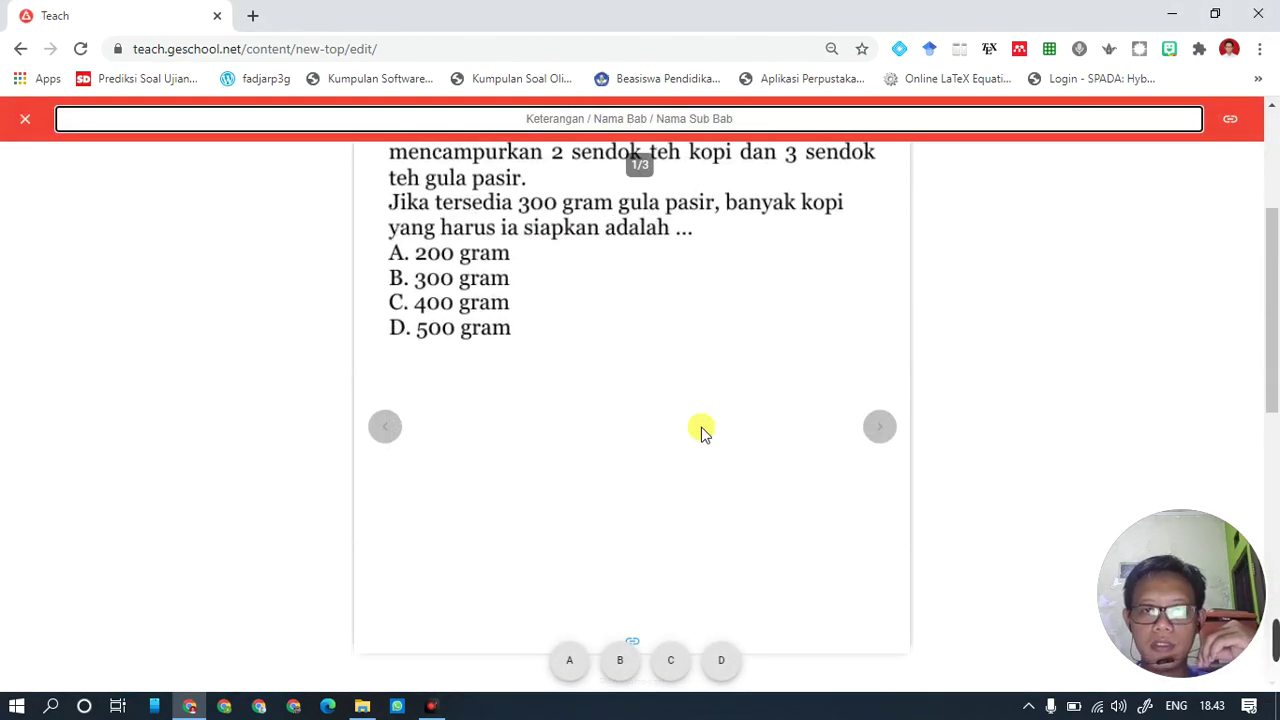
scroll(701, 432, "down", 6)
left_click(621, 664)
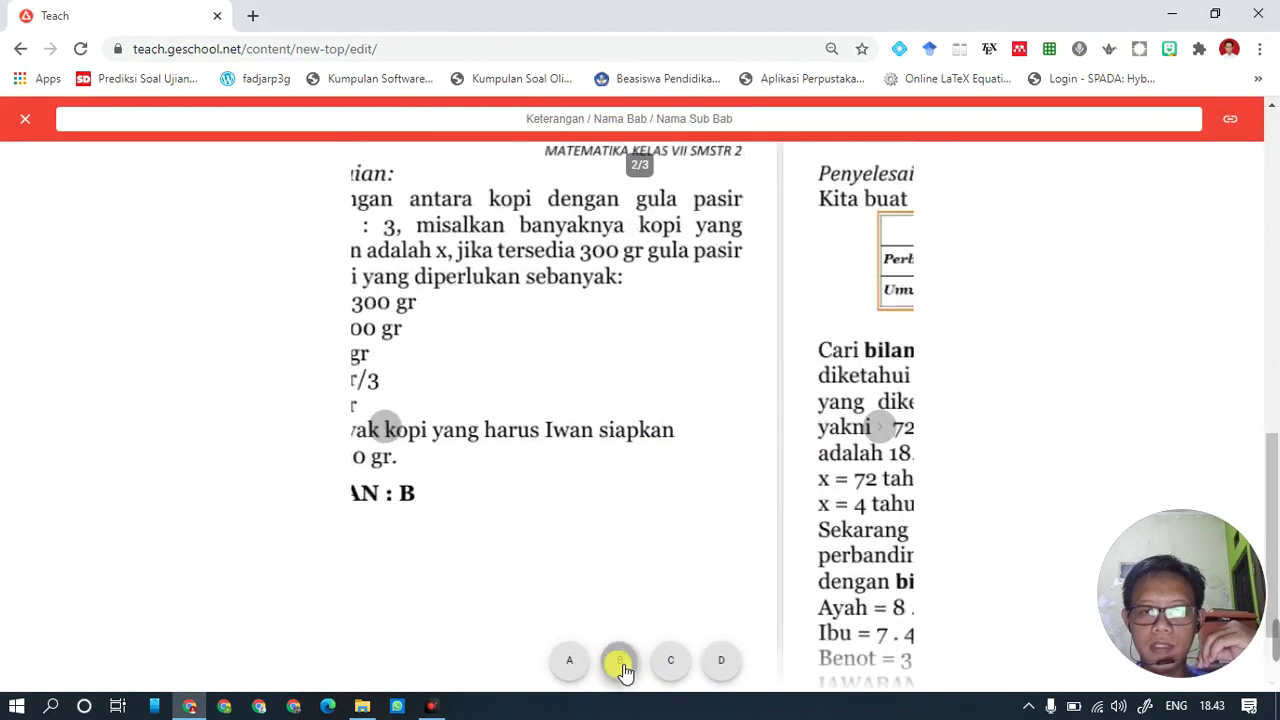
scroll(614, 543, "down", 2)
left_click(672, 660)
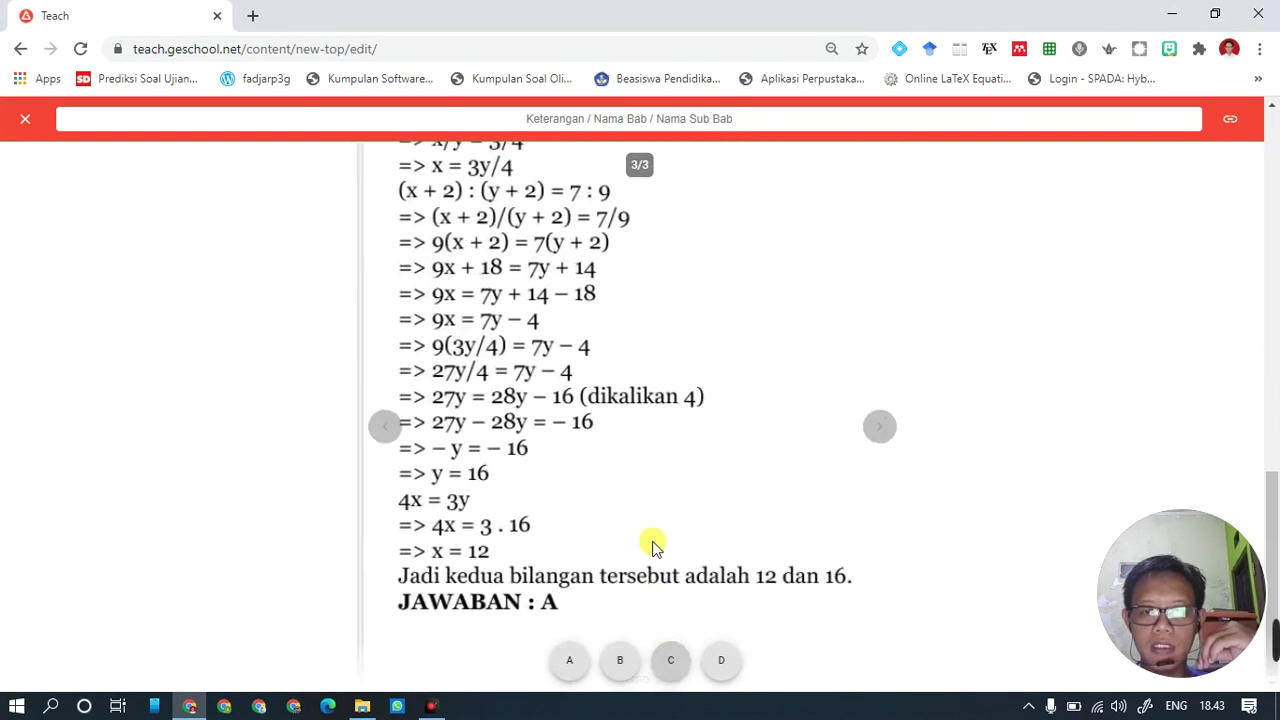
left_click(572, 662)
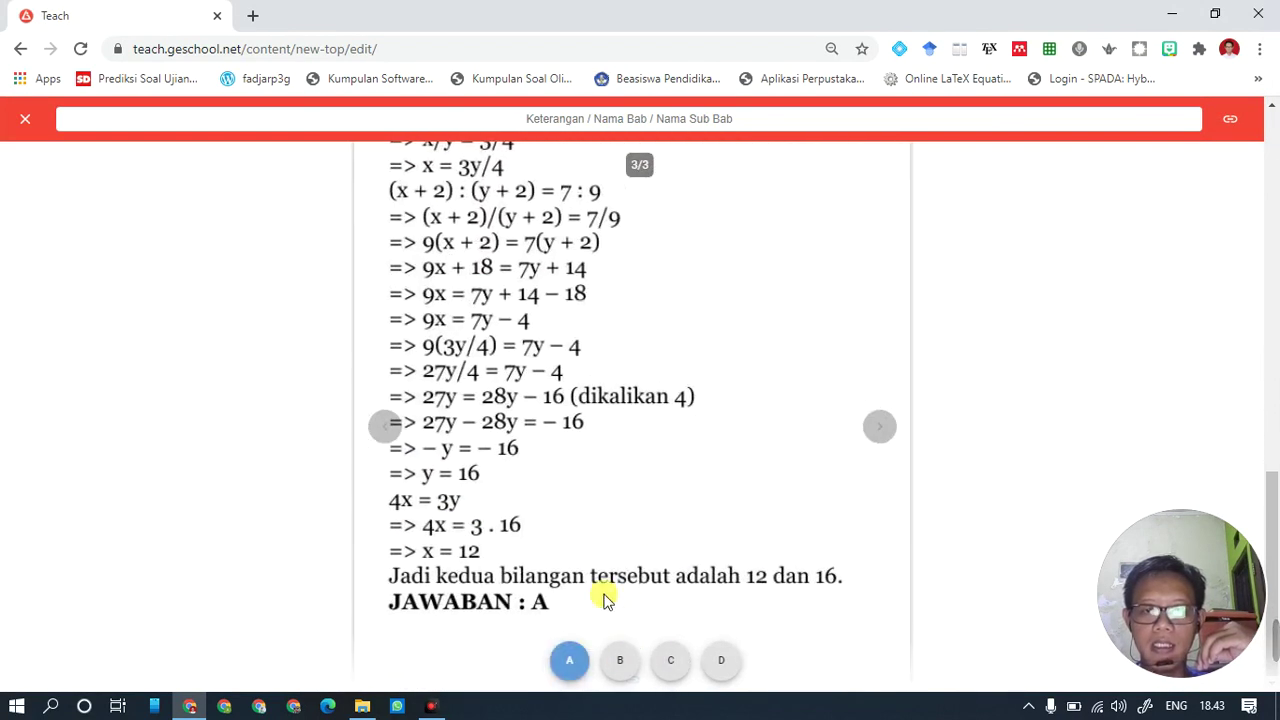
scroll(651, 491, "up", 10)
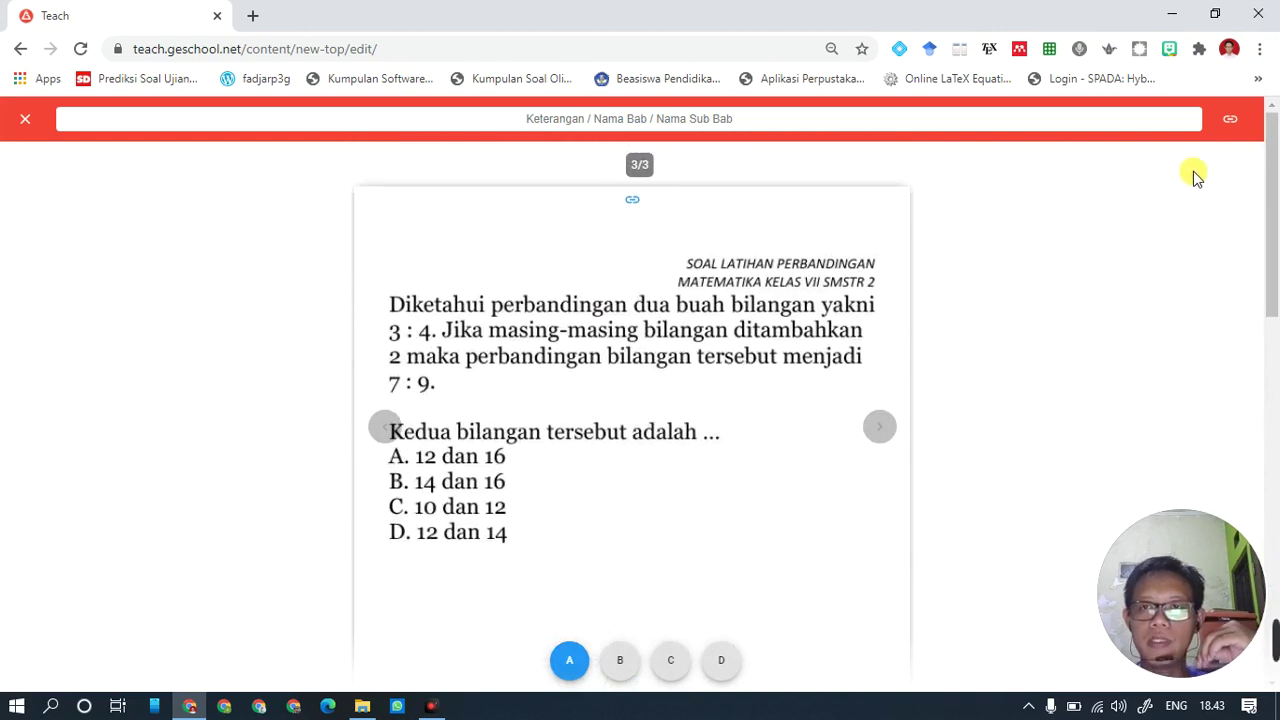
left_click(22, 119)
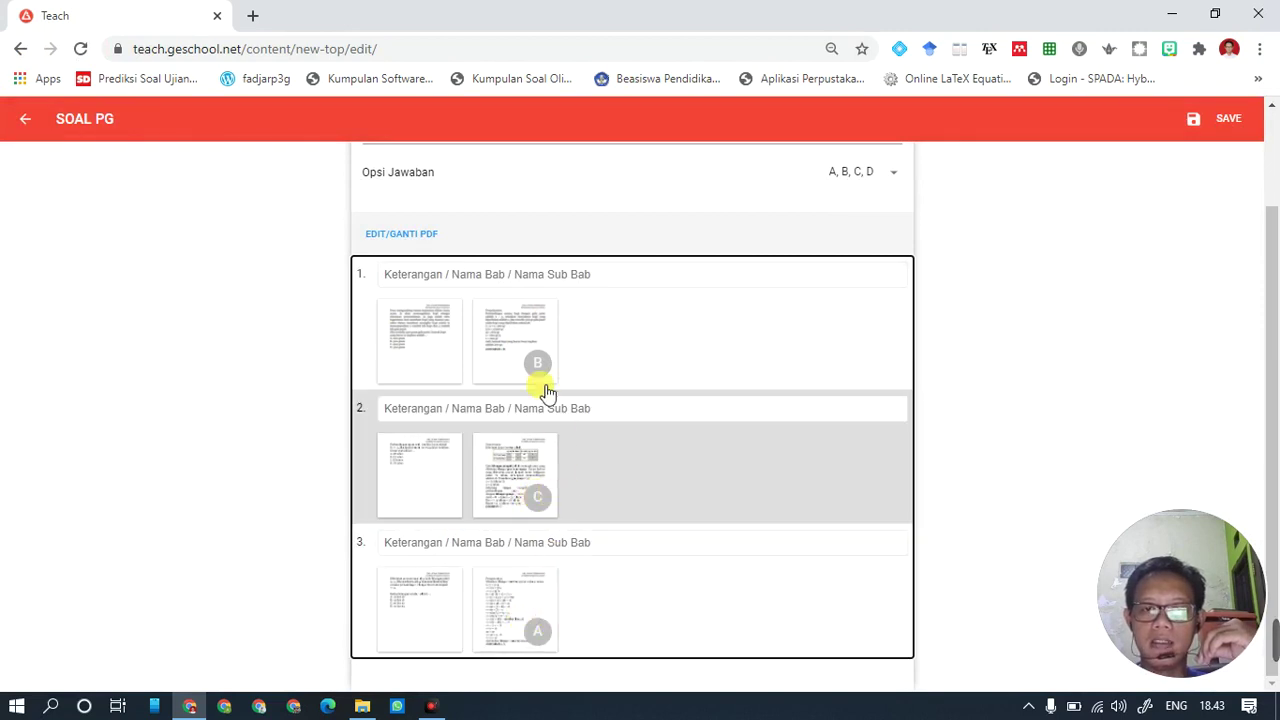
Label the three questions' description fields 1, 2 and 3 in order
left_click(580, 278)
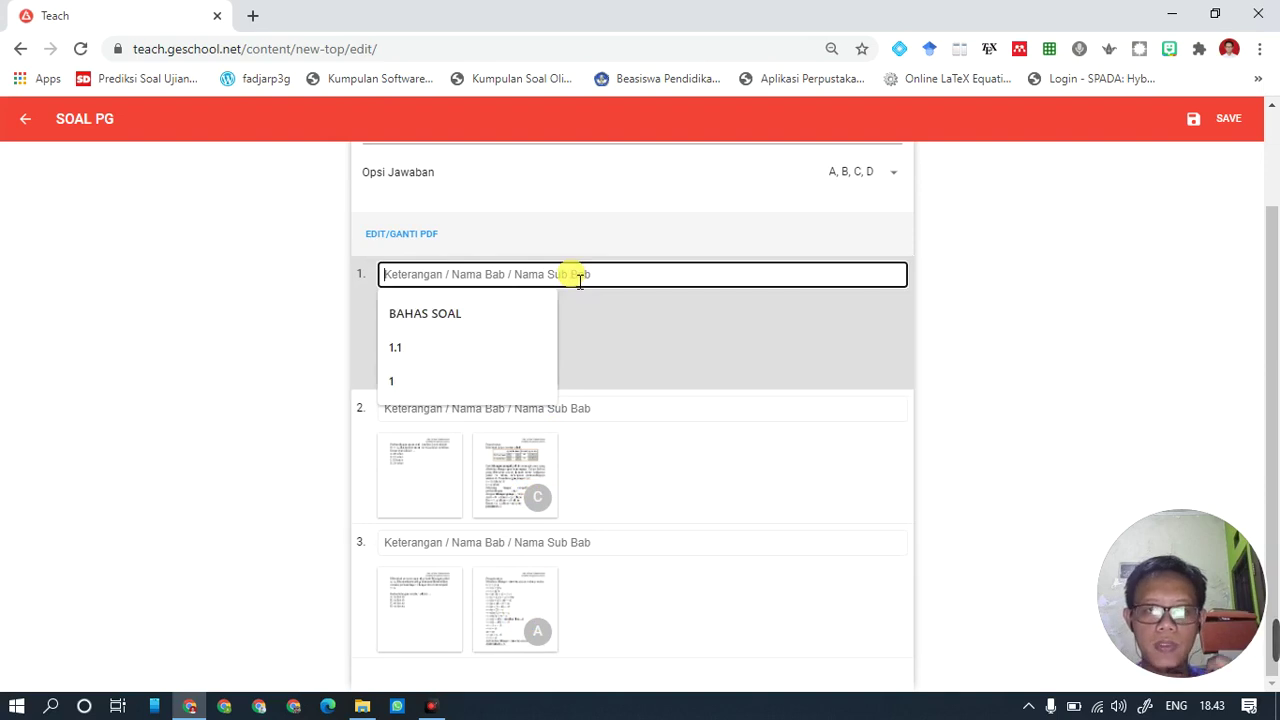
type("1")
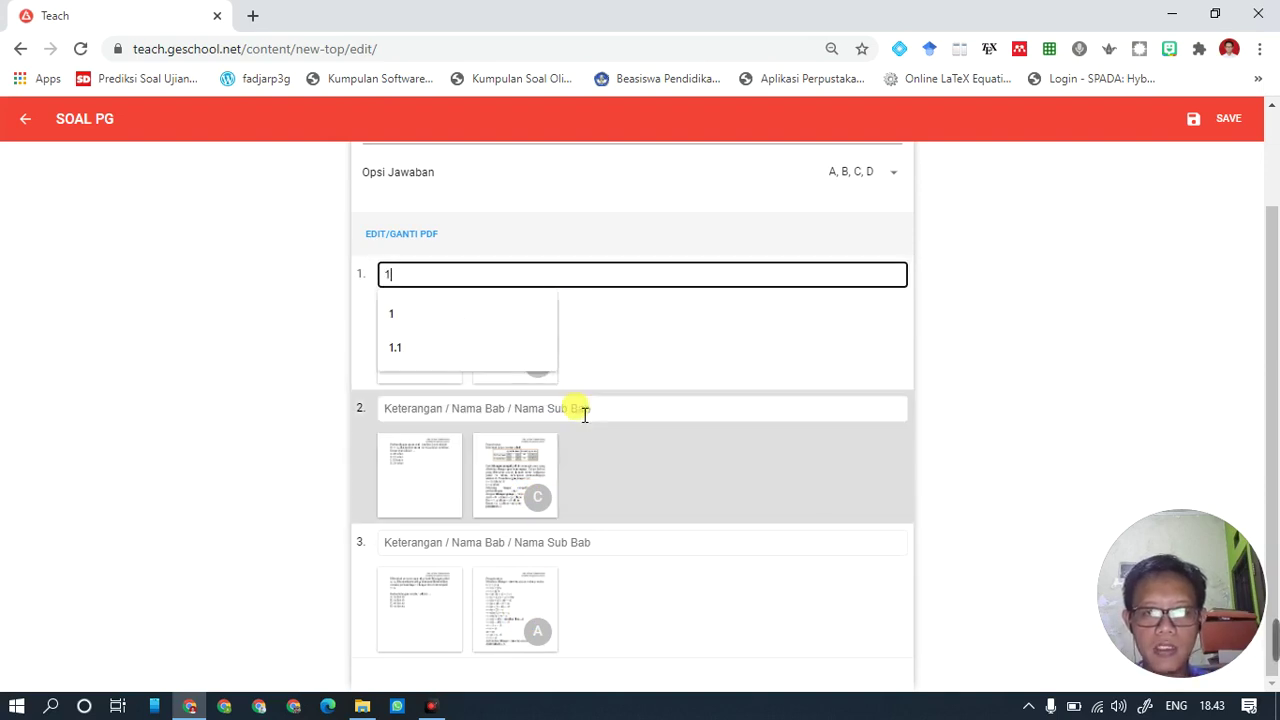
left_click(577, 408)
type("1")
key("BackSpace")
type("2")
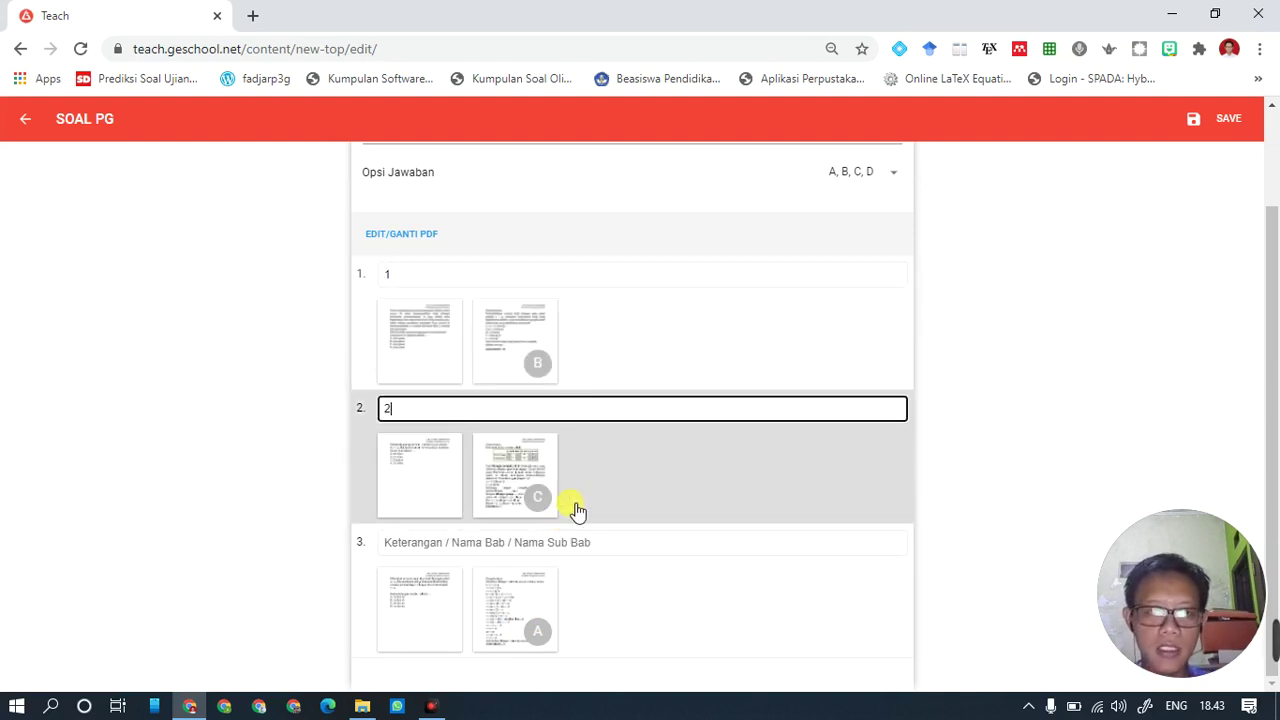
left_click(528, 547)
type("3")
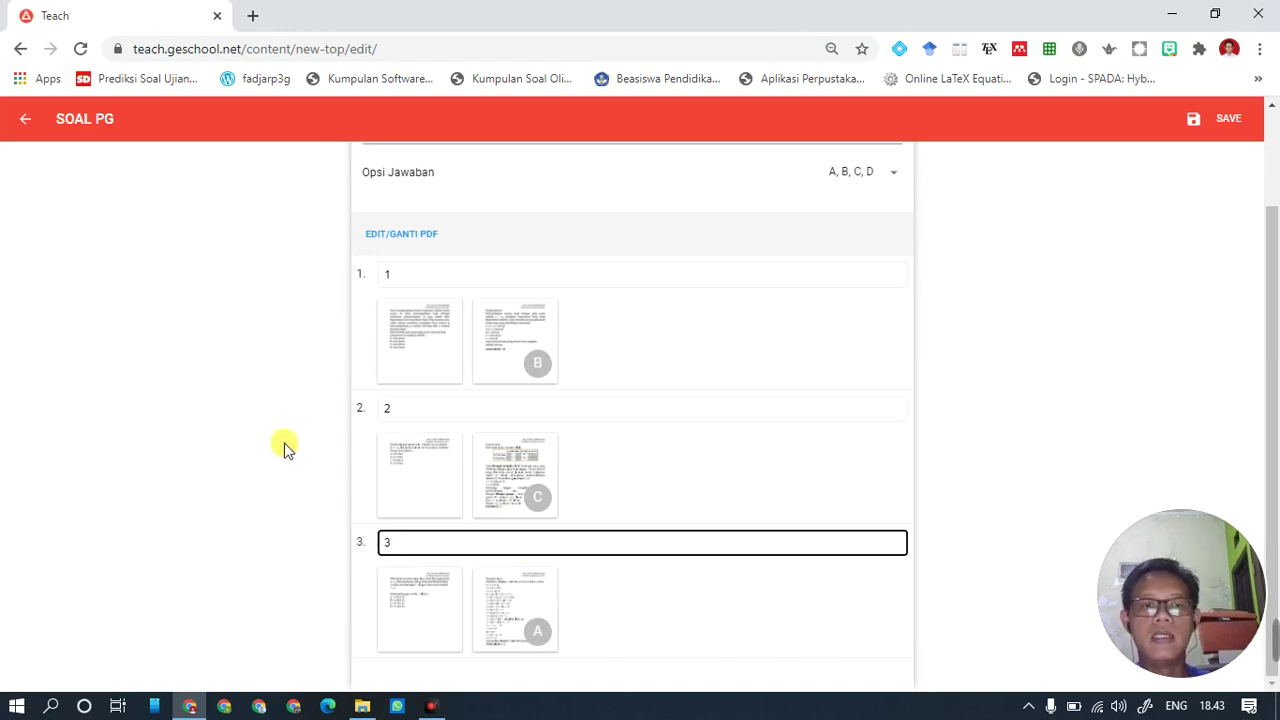
left_click(286, 449)
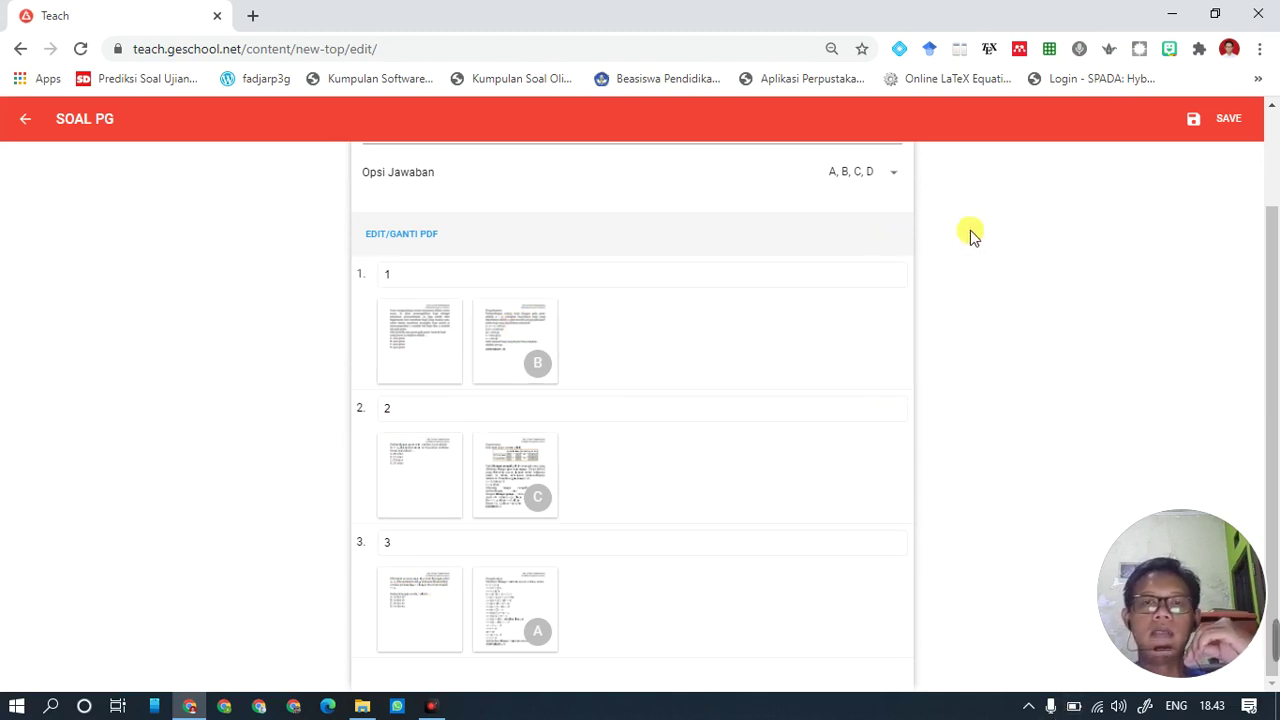
scroll(965, 240, "up", 1)
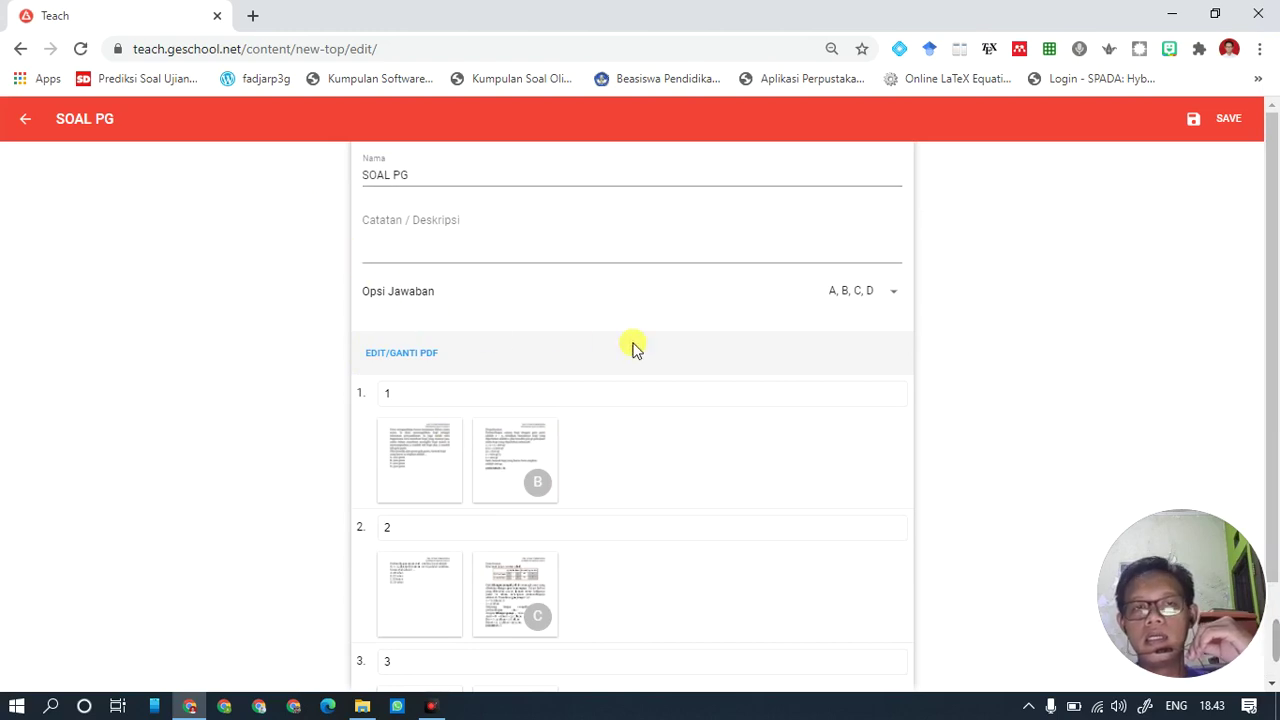
scroll(417, 309, "down", 1)
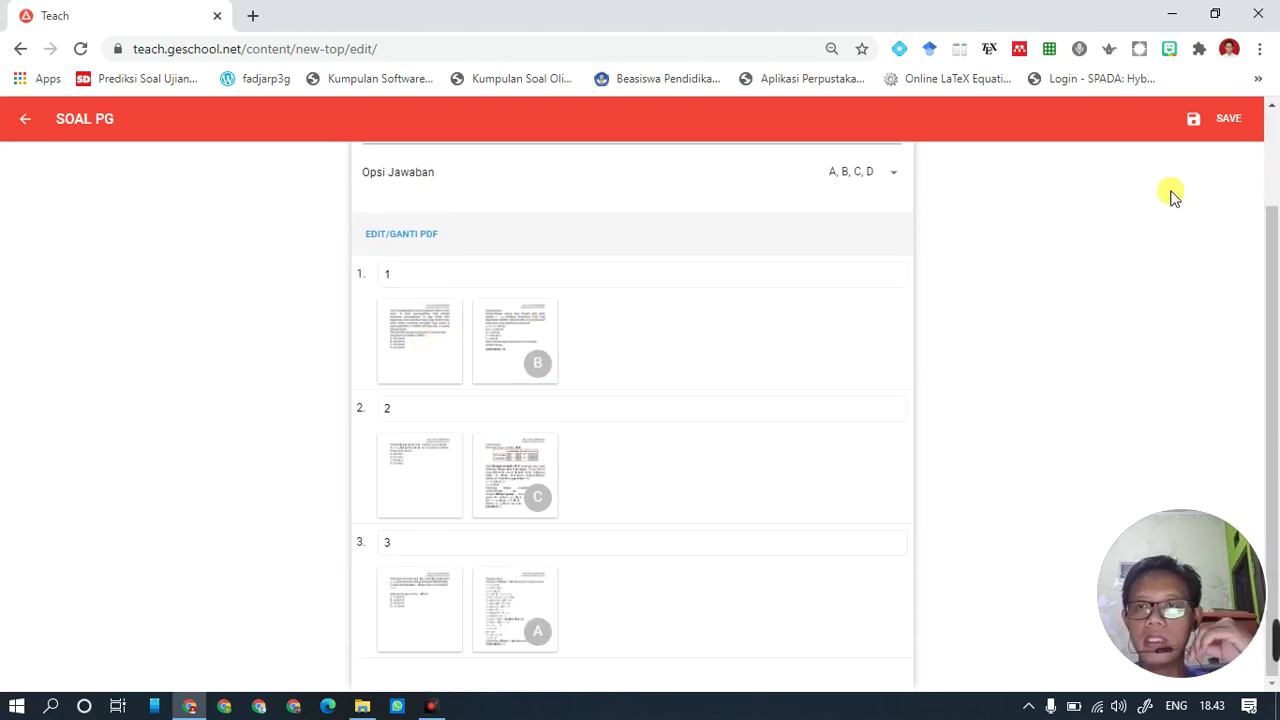
Save the SOAL PG tryout and open its Ujikan form from the tryout library
scroll(1176, 178, "up", 1)
left_click(1216, 133)
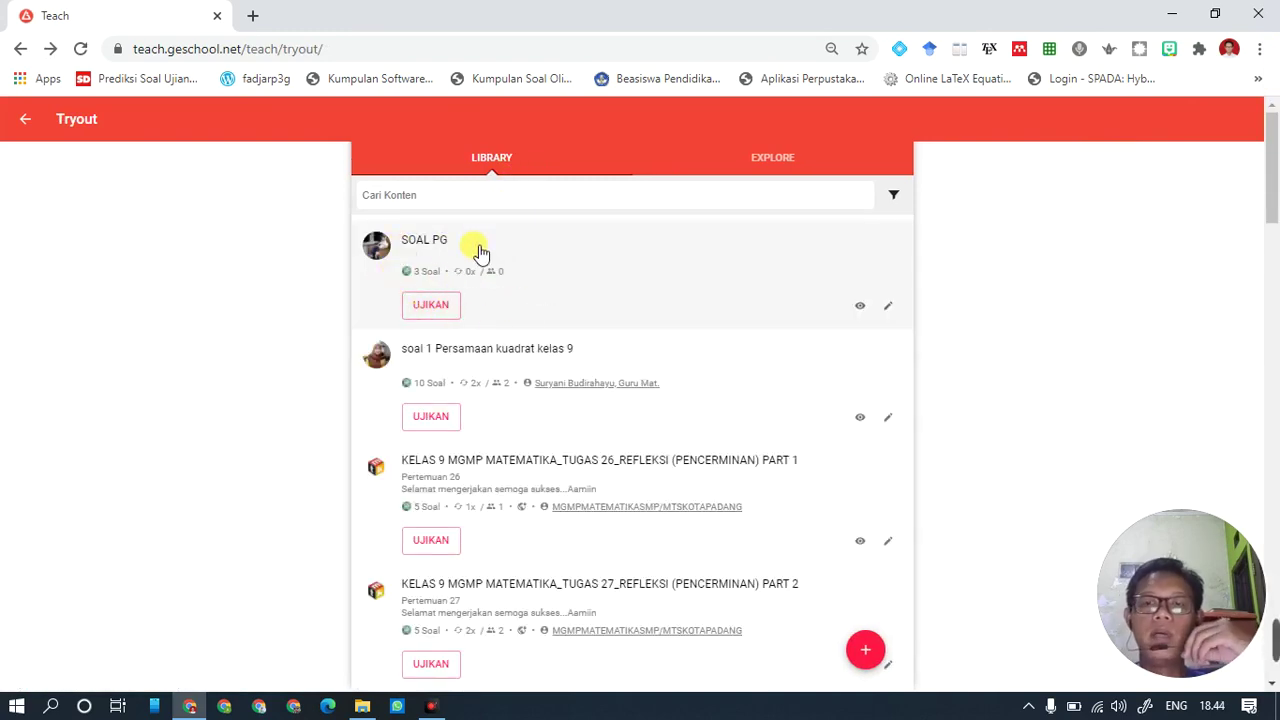
left_click(431, 305)
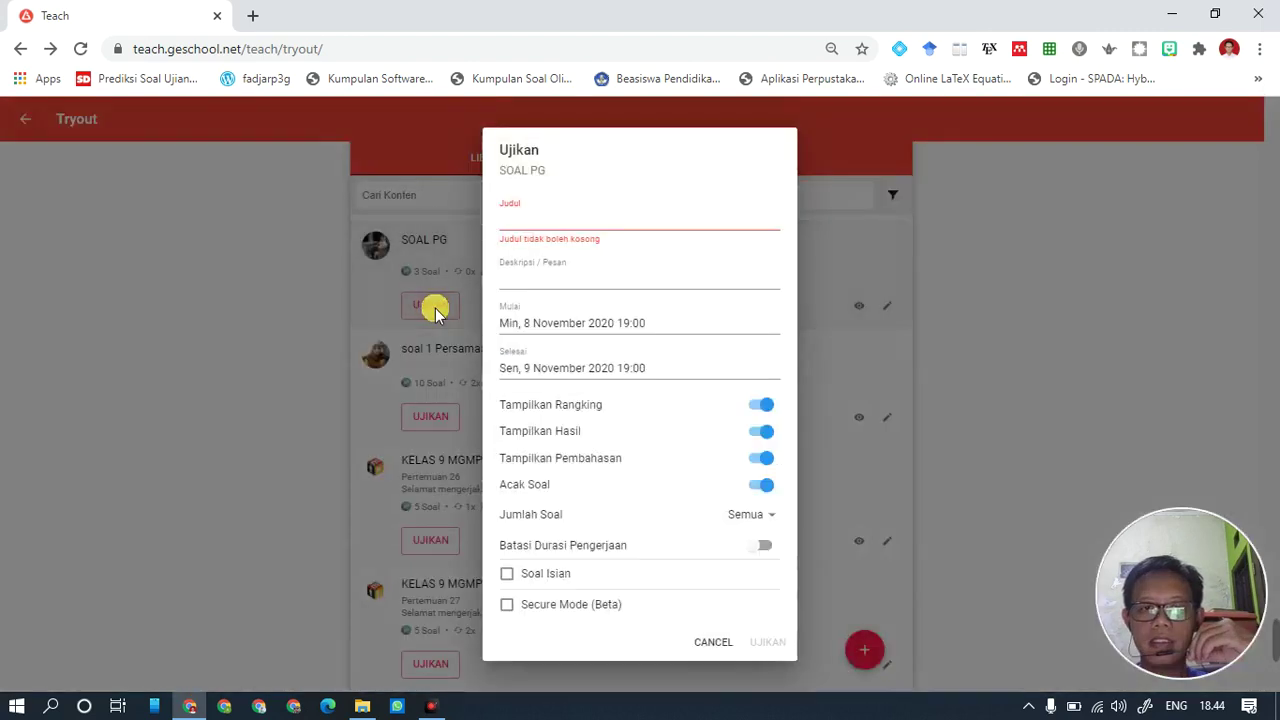
Title the exam TES SOAL PG+URAIAN and keep its audience set to Publik
left_click(534, 214)
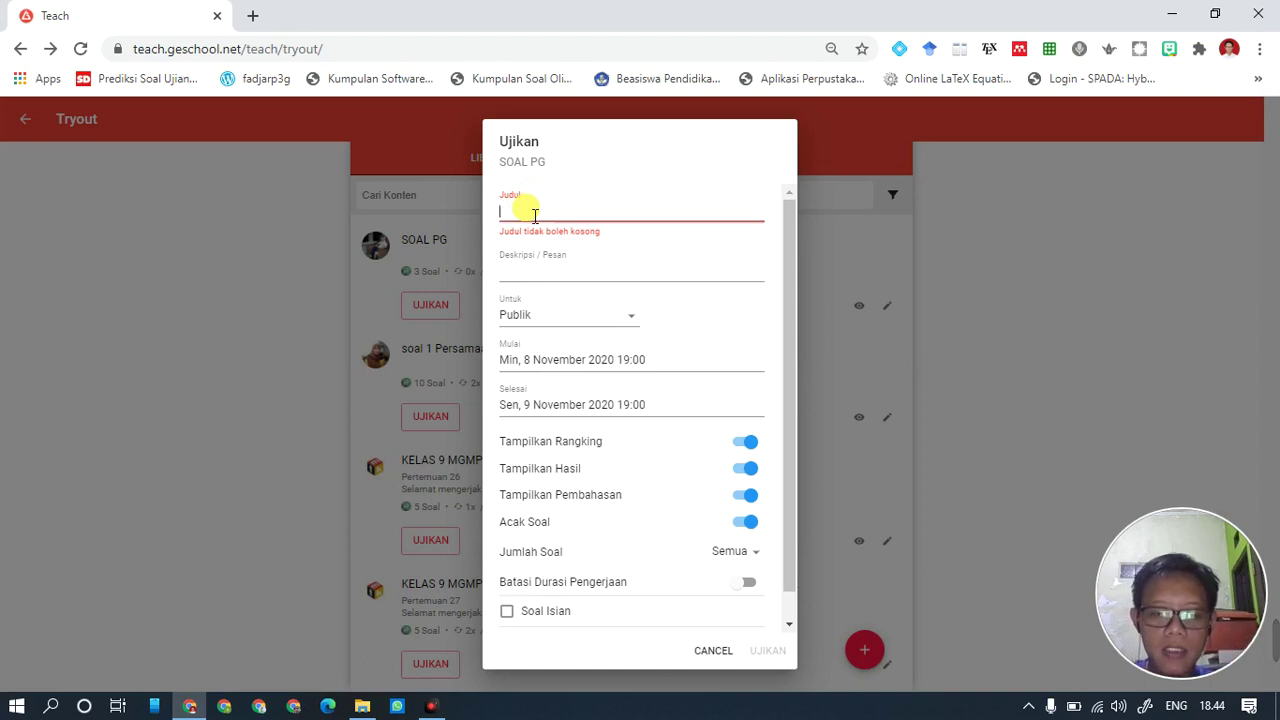
type("TES SOAL PG+URAIAN")
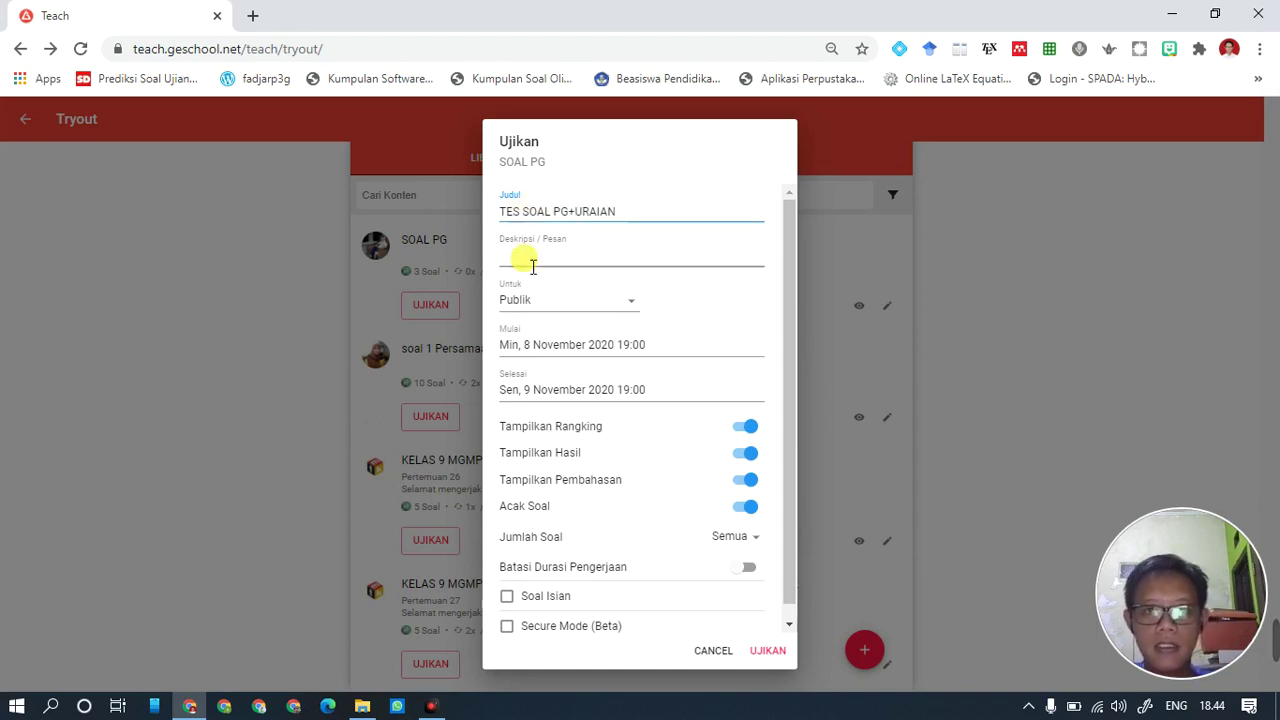
left_click(552, 300)
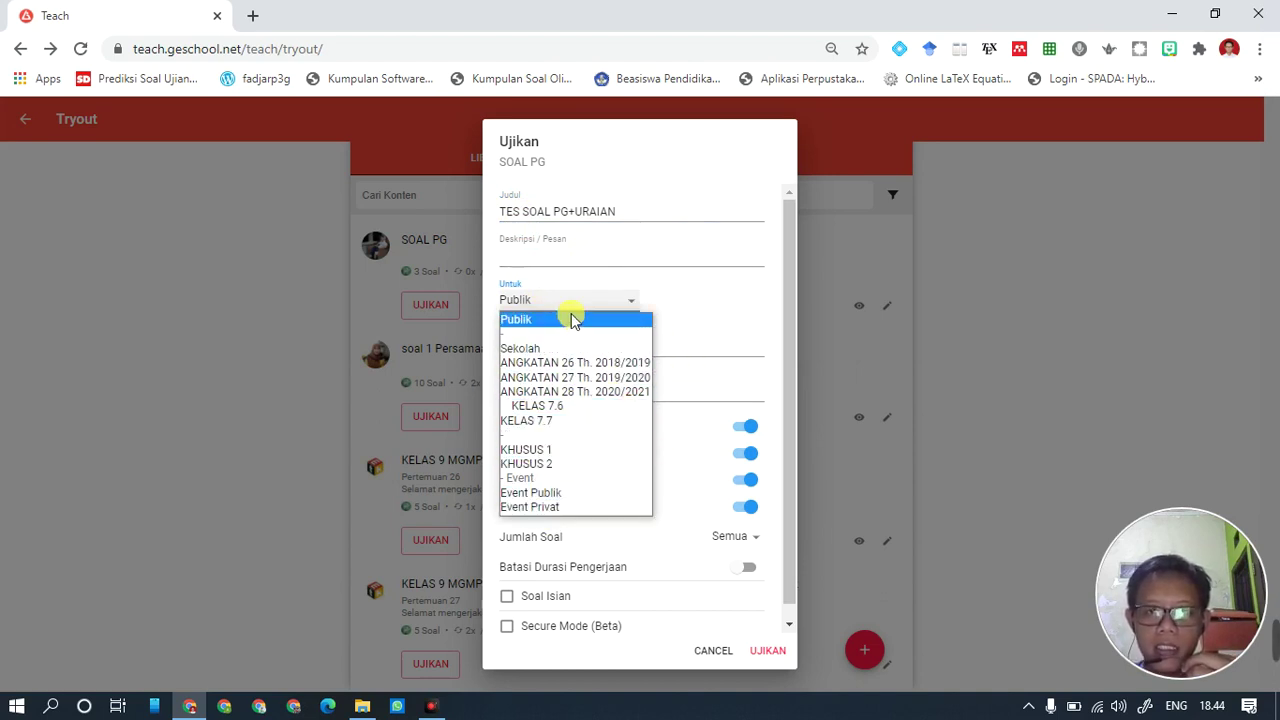
left_click(672, 302)
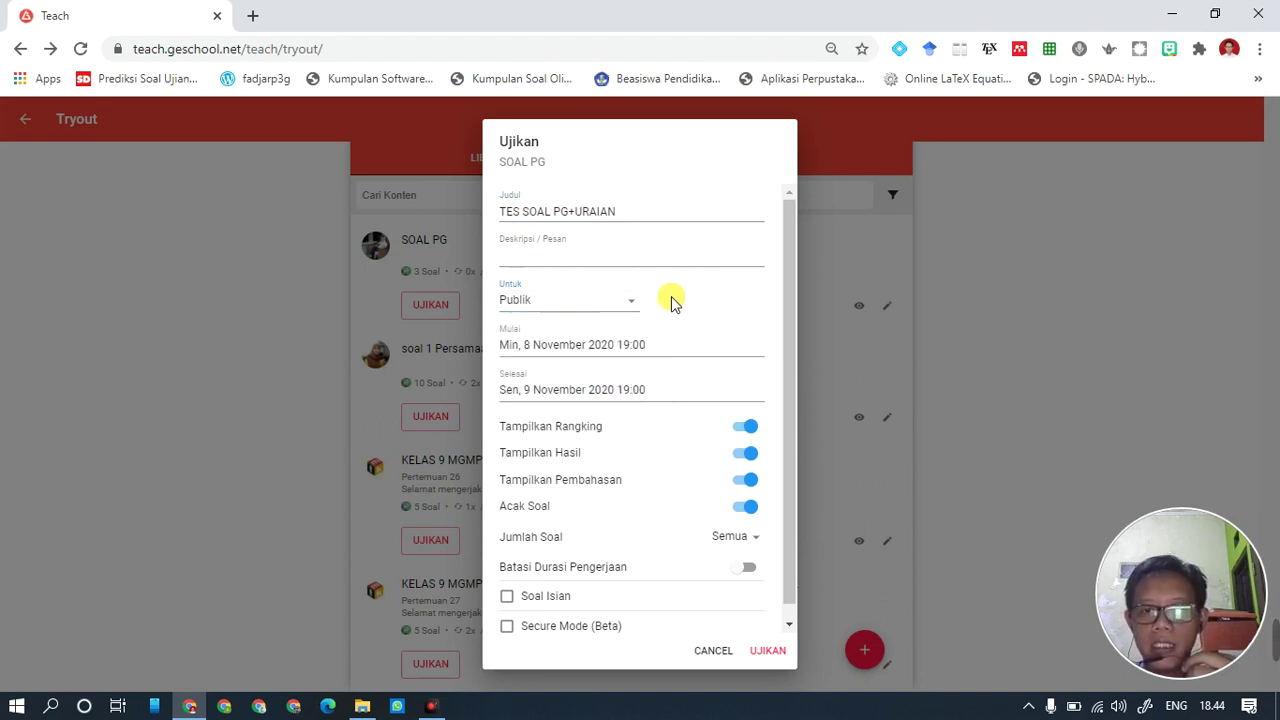
left_click(433, 706)
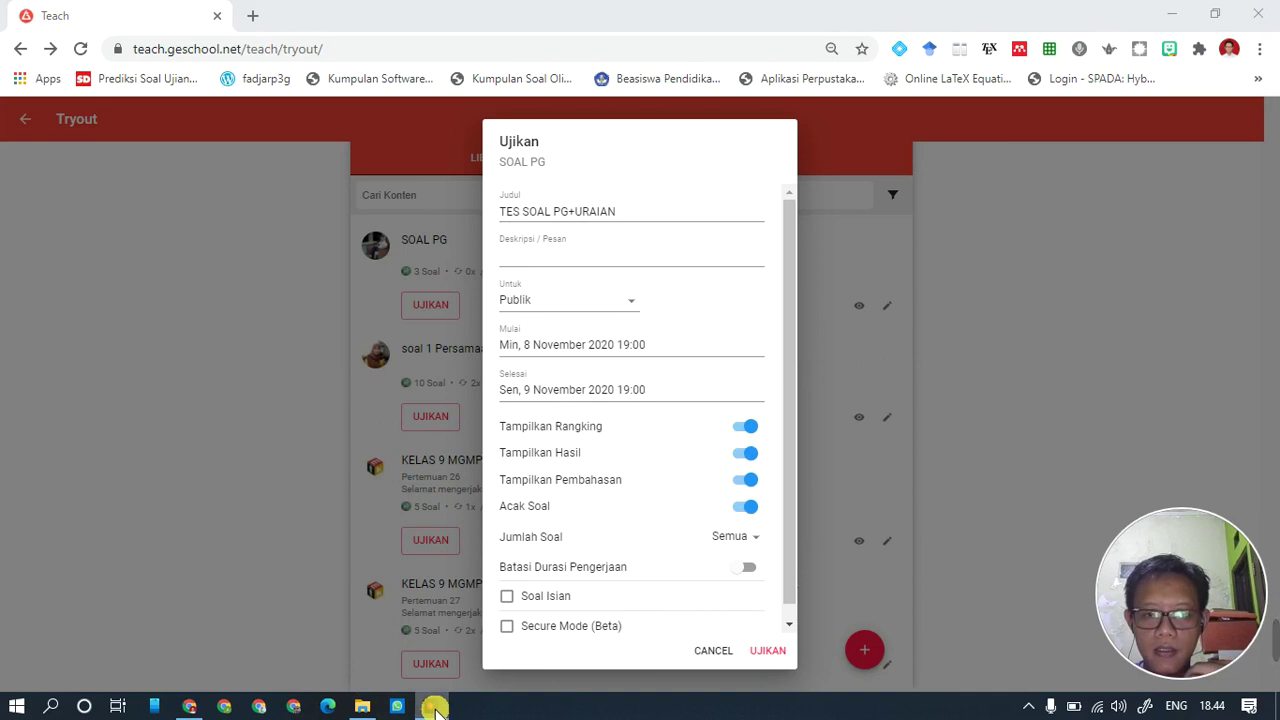
right_click(433, 706)
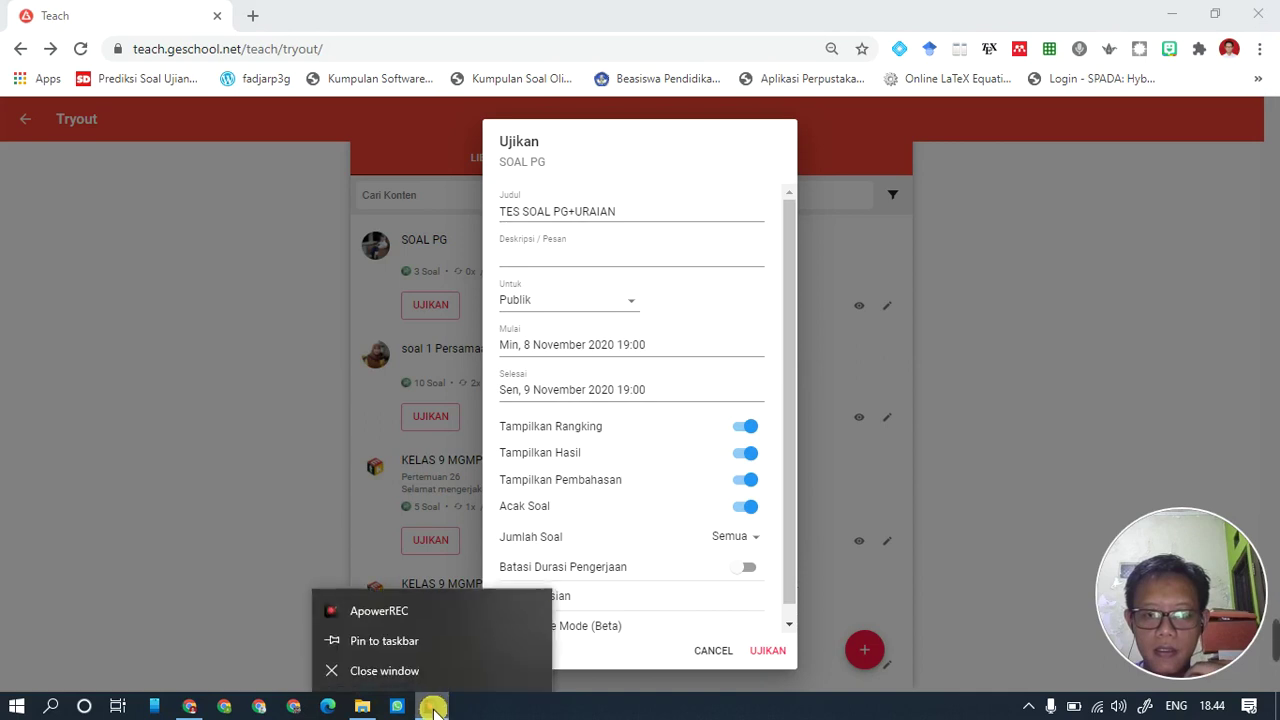
left_click(420, 612)
mouse_move(1180, 578)
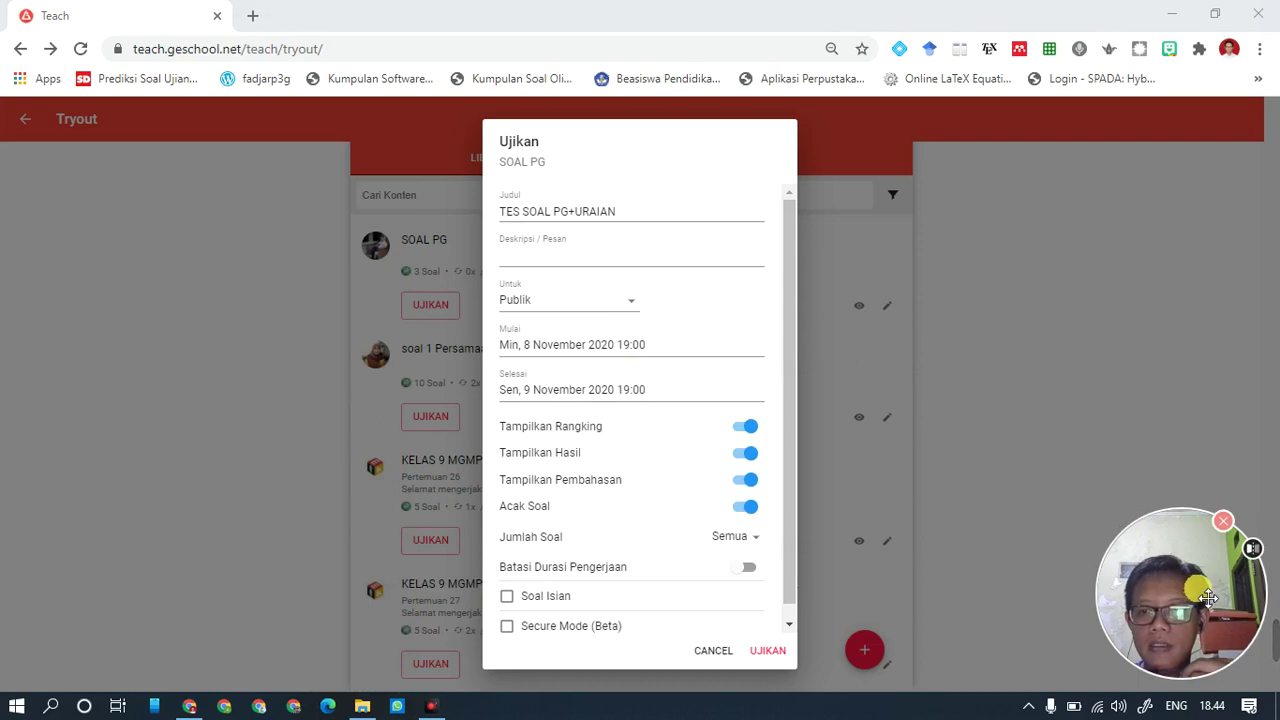